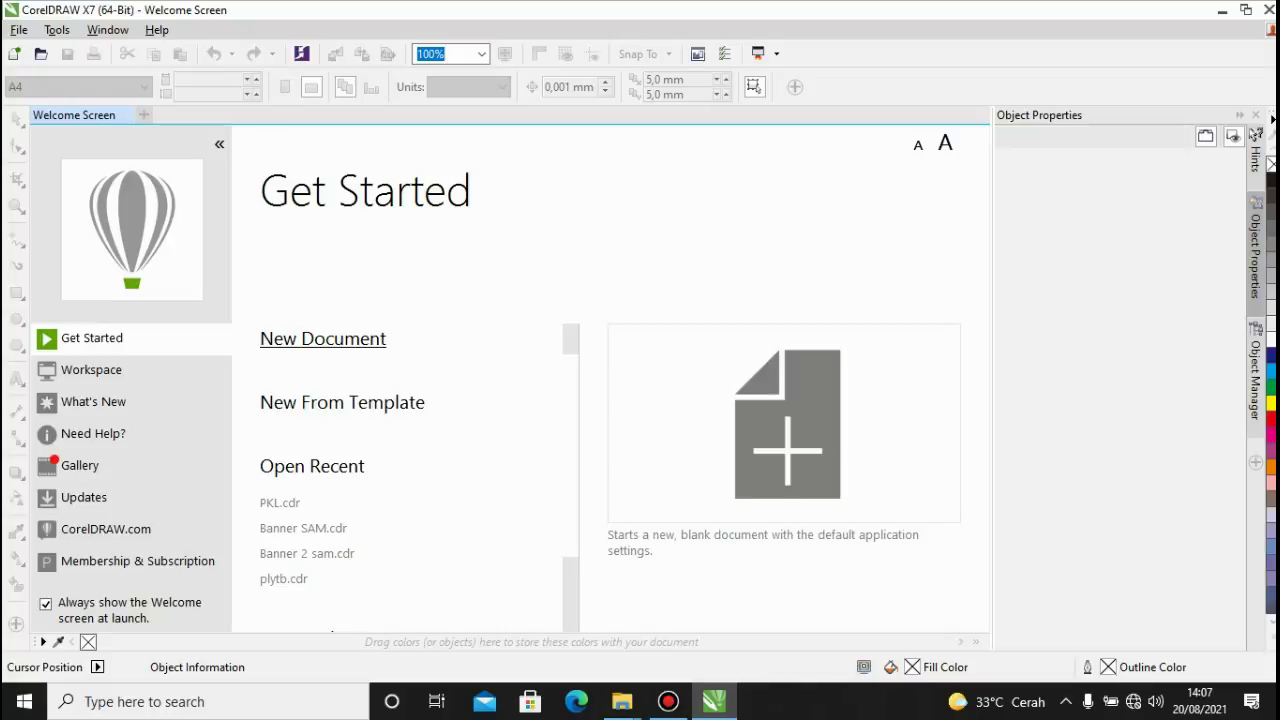
Start a new document named "himagri" with the A4 page size in millimetres.
left_click(323, 338)
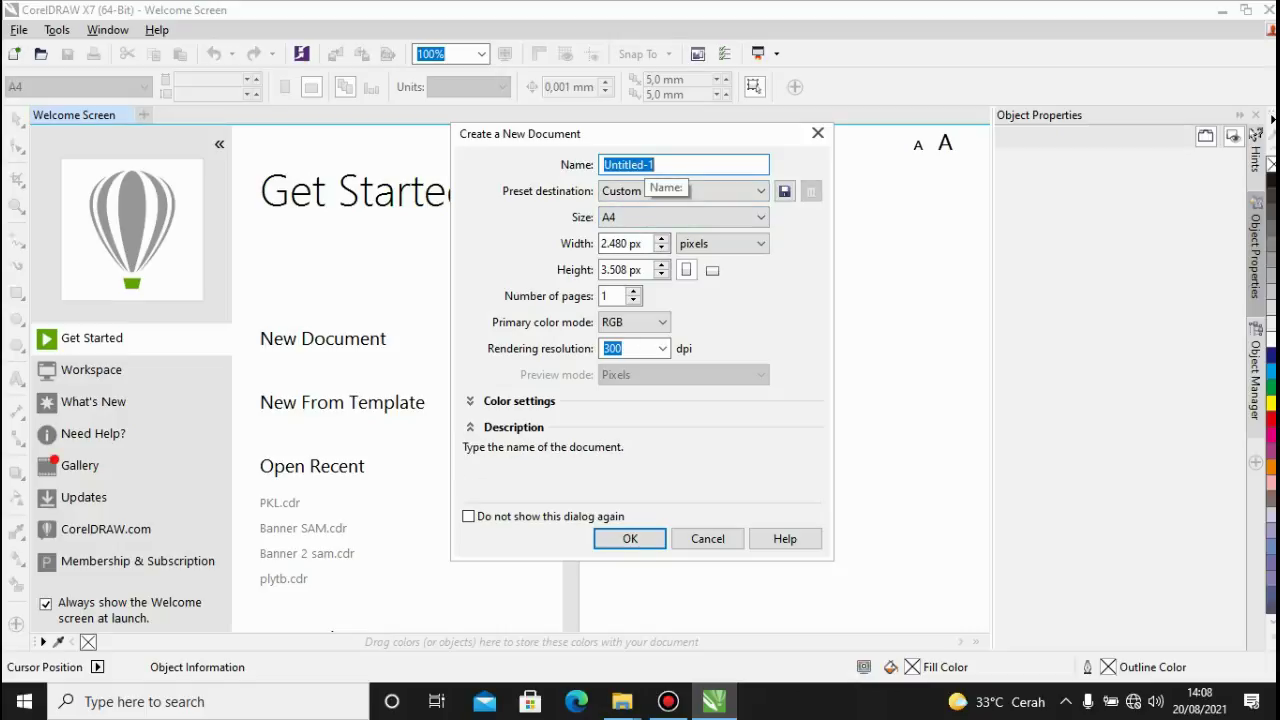
type("himagri")
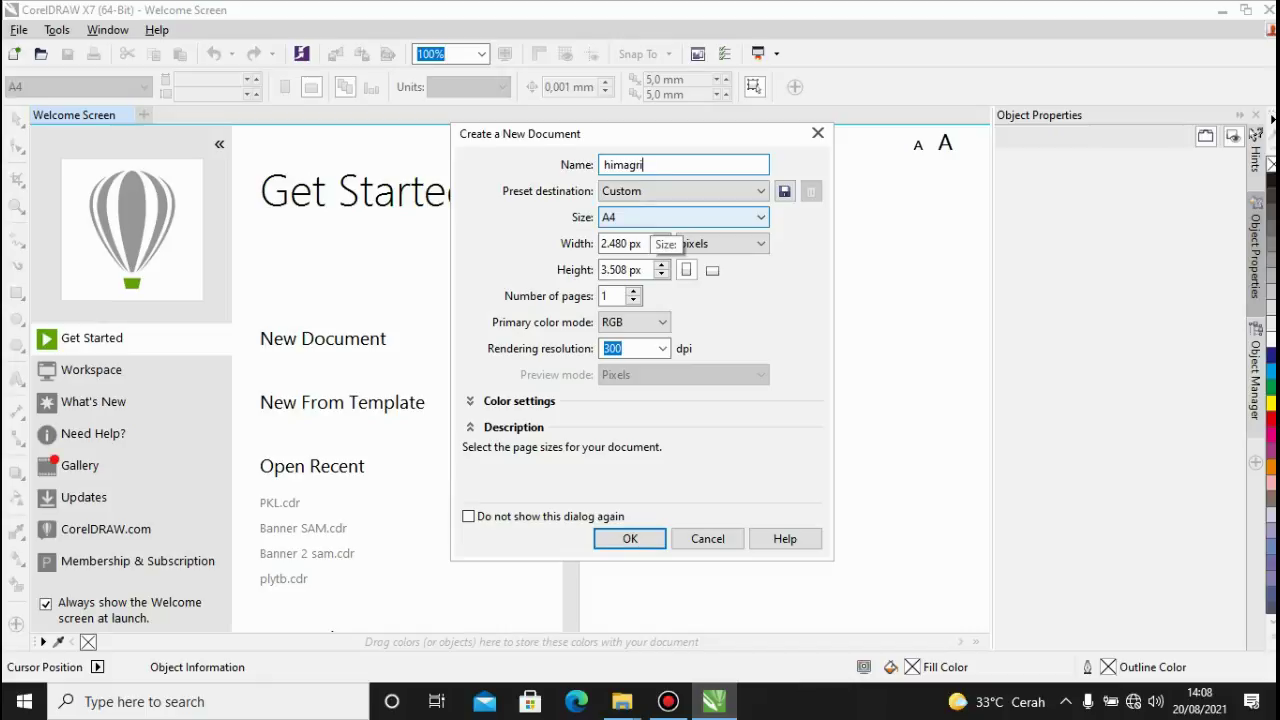
left_click(660, 217)
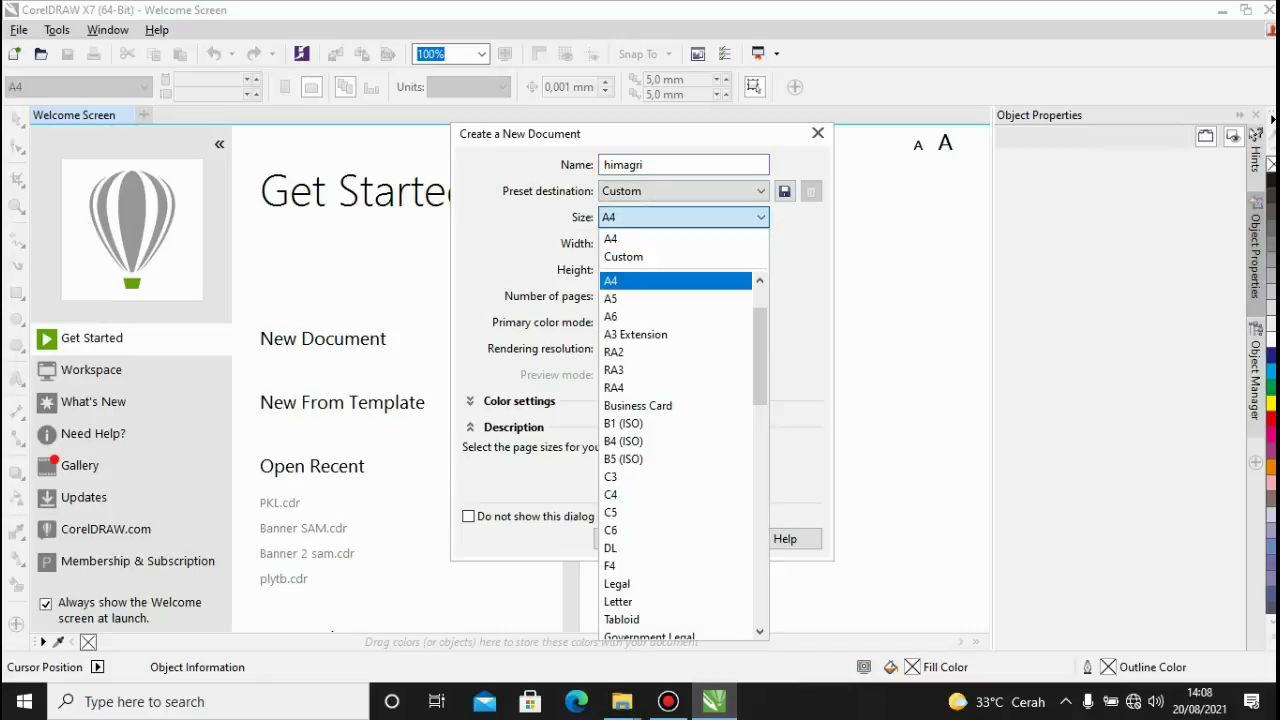
key("Down")
key("b")
key("4")
key("Return")
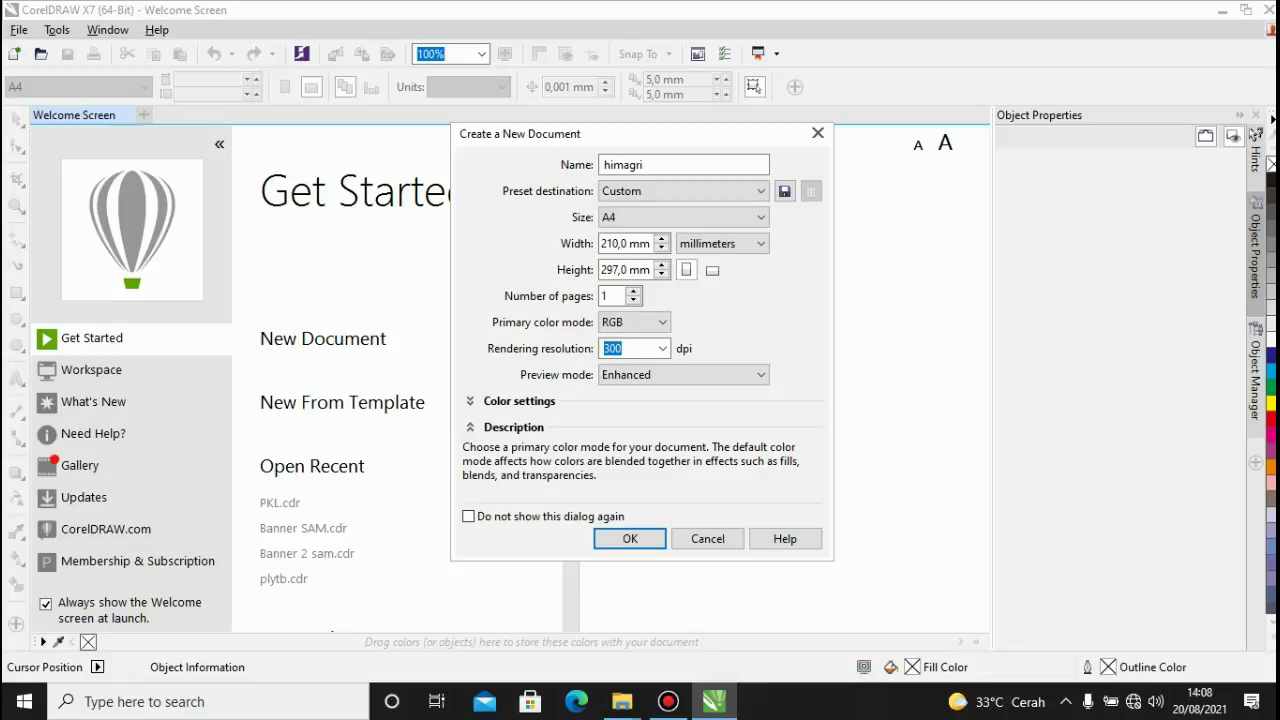
Keep RGB as the primary color mode and 300 dpi as the rendering resolution, and create the document.
left_click(634, 322)
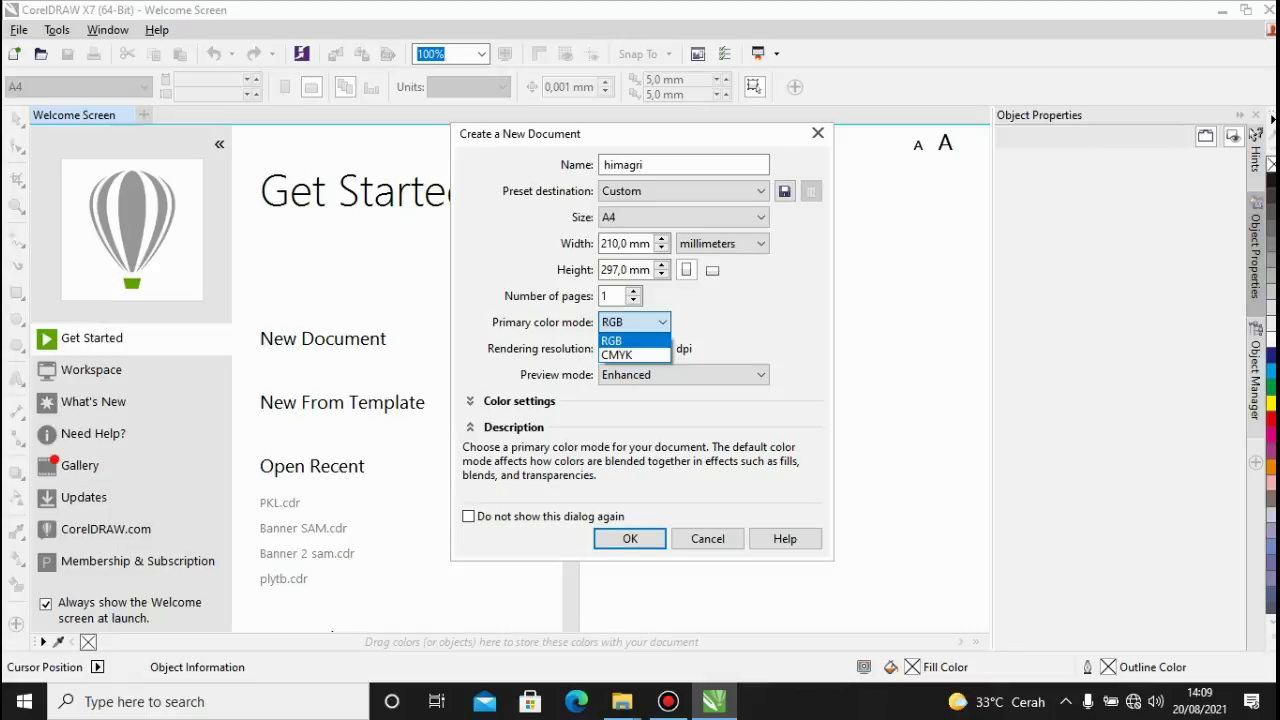
key("Return")
key("Tab")
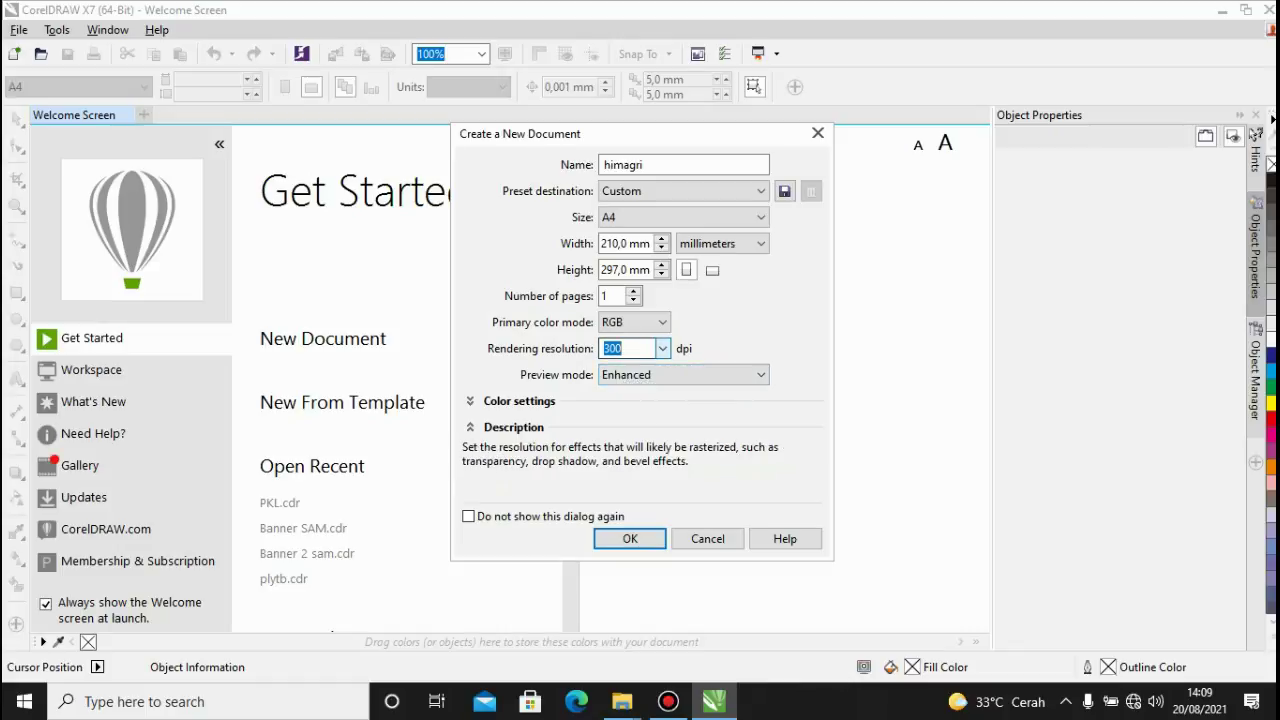
left_click(662, 348)
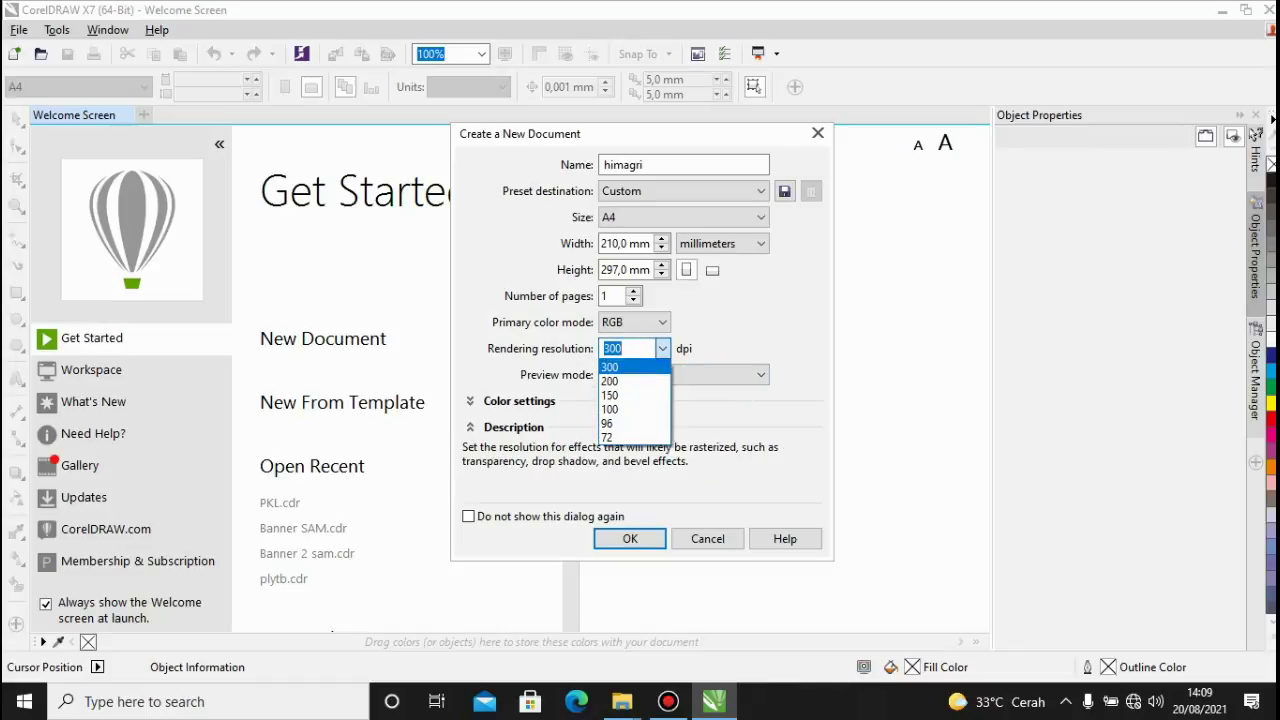
key("Escape")
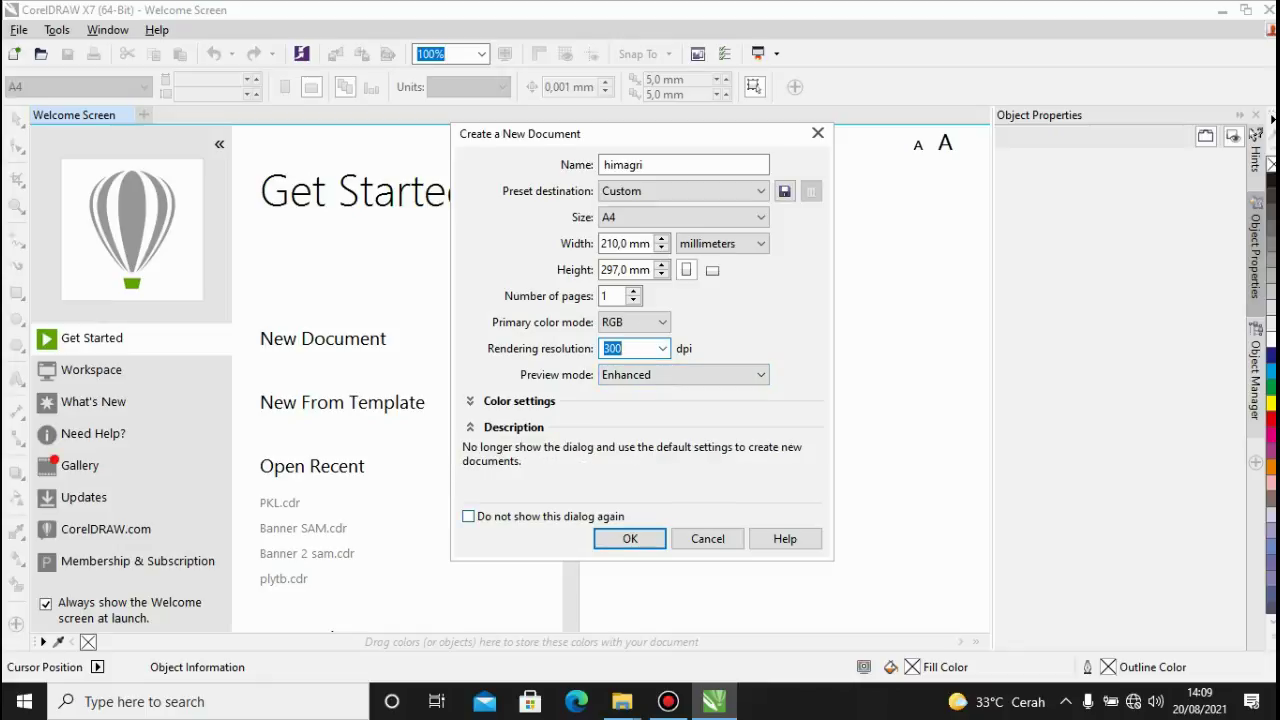
key("Return")
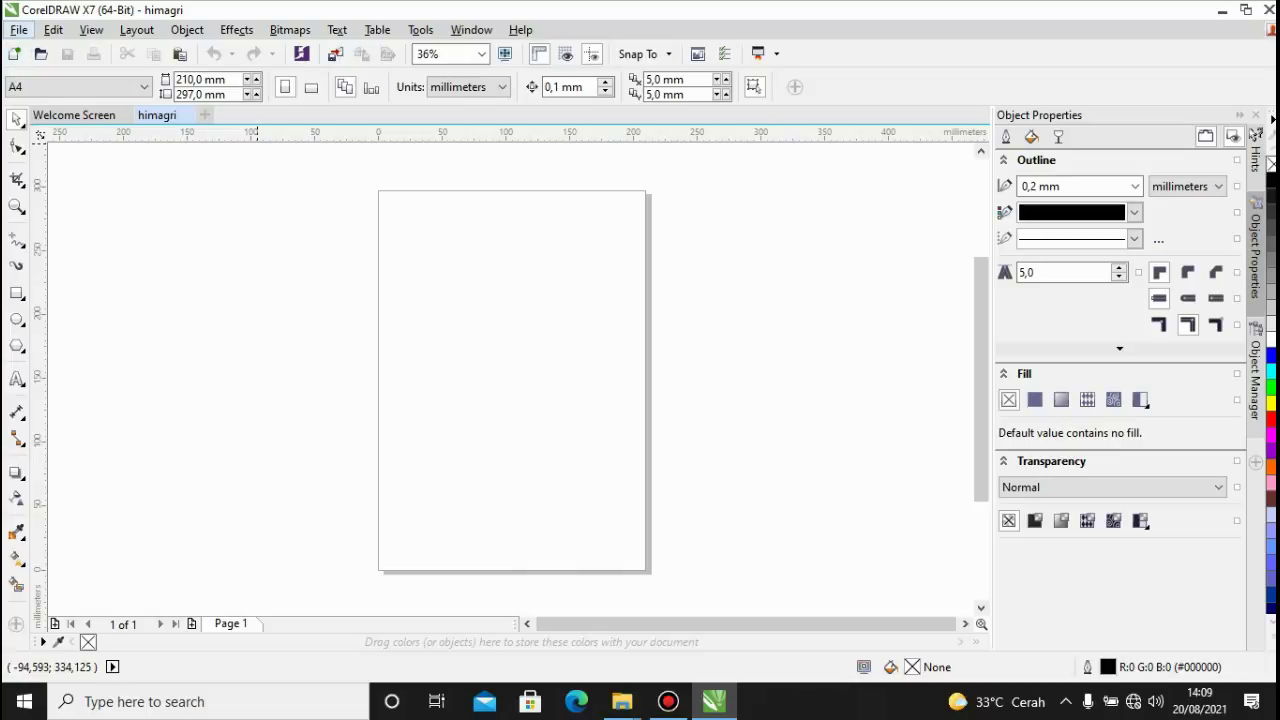
Import warna.jpg from Pictures and place it beside the page's left edge at about 79 × 112 mm.
left_click(19, 29)
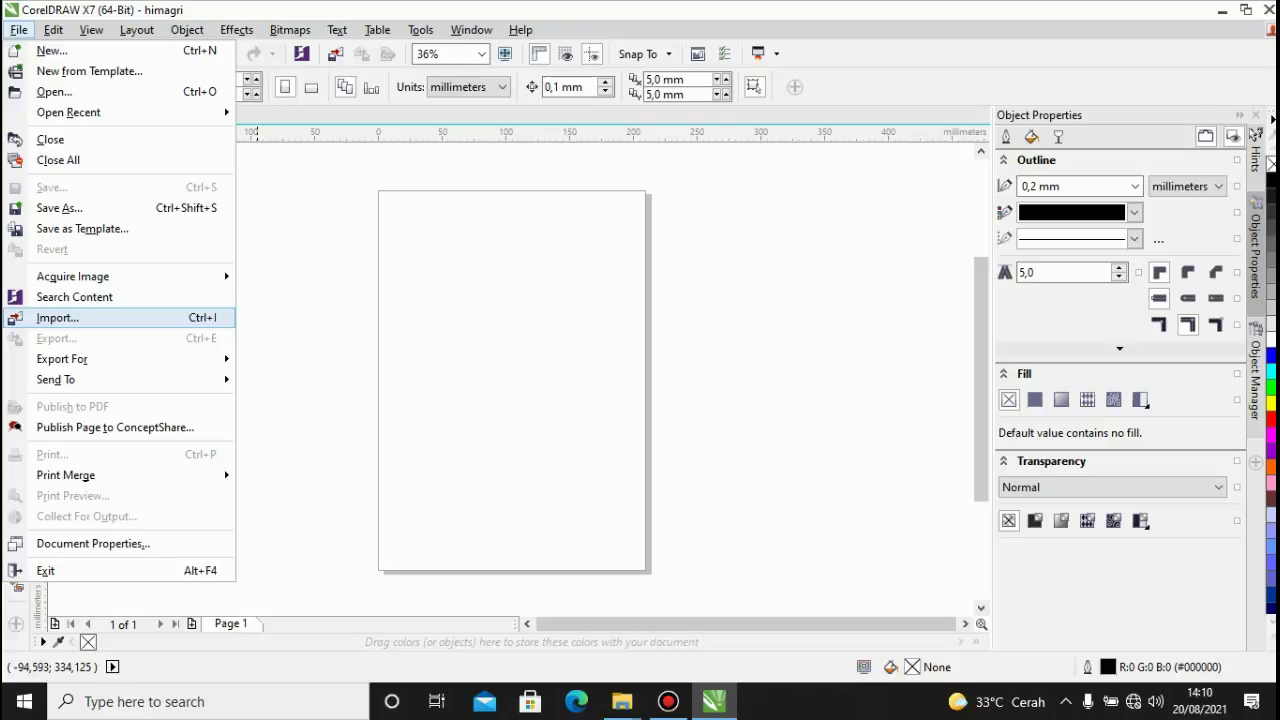
left_click(118, 318)
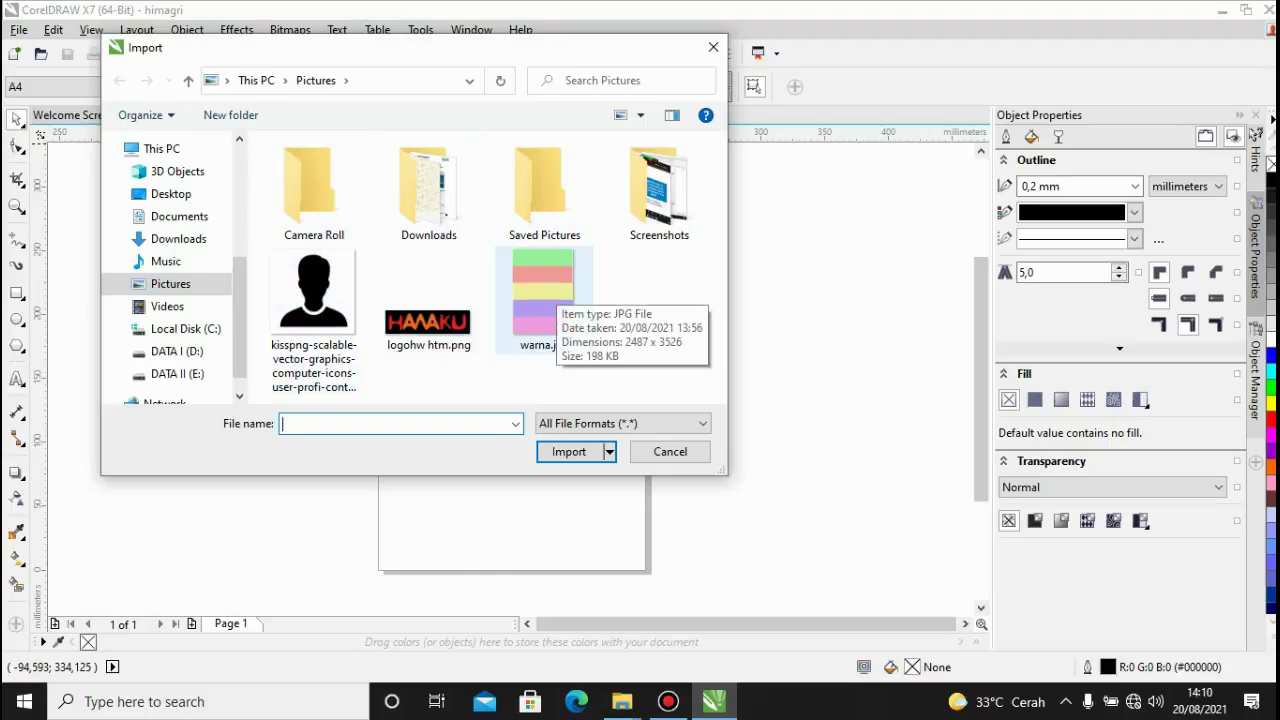
left_click(544, 295)
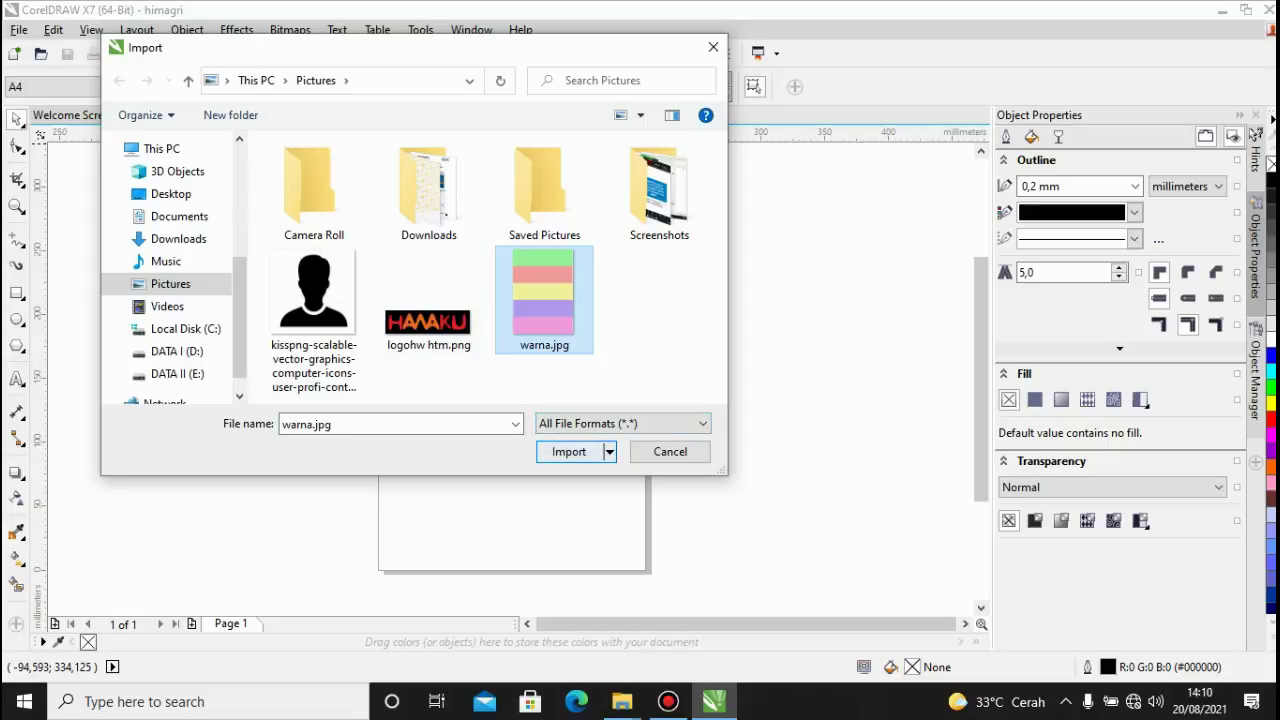
left_click(568, 451)
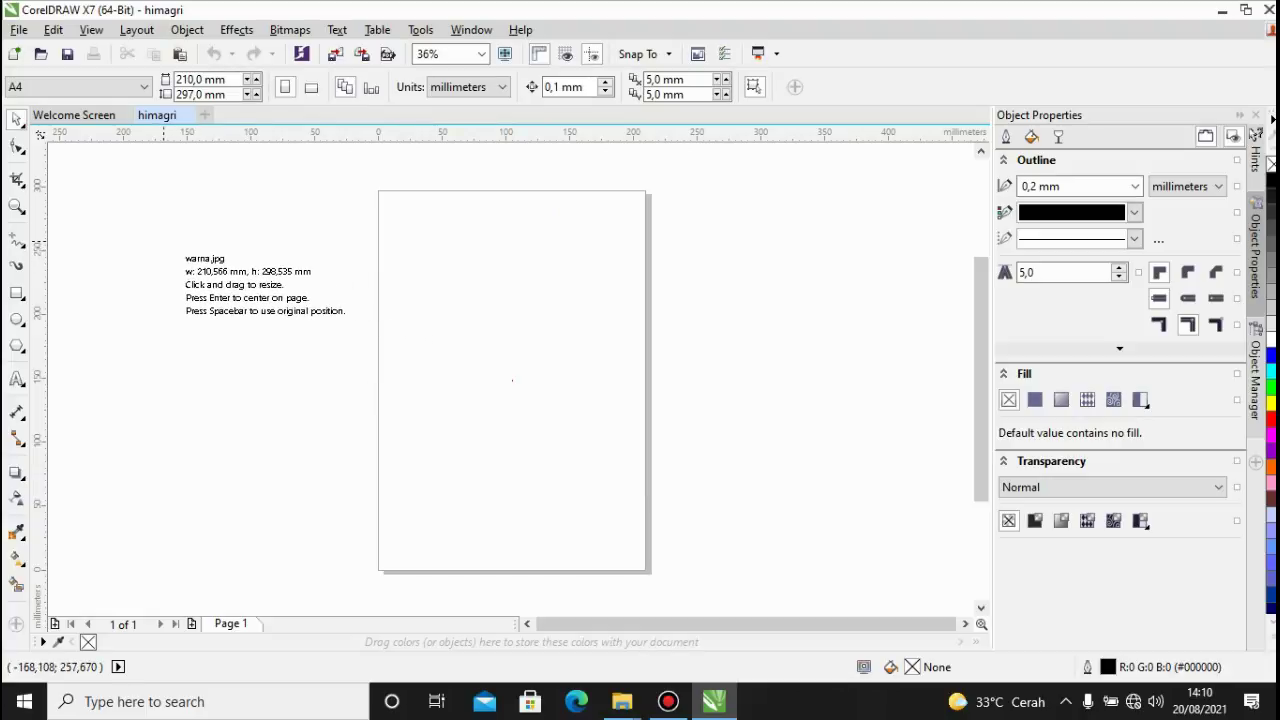
left_click_drag(163, 240, 335, 384)
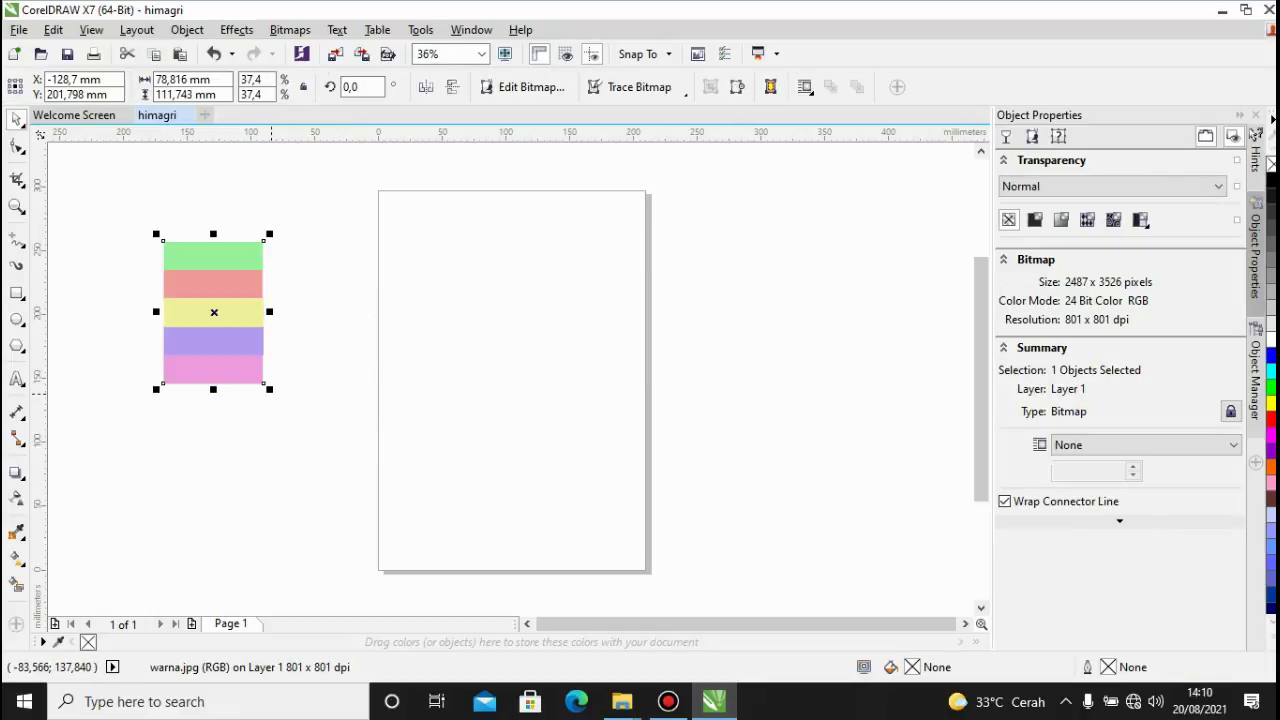
Enlarge the striped image proportionally to about 135 × 191 mm and move it onto the page.
left_click_drag(270, 390, 345, 494)
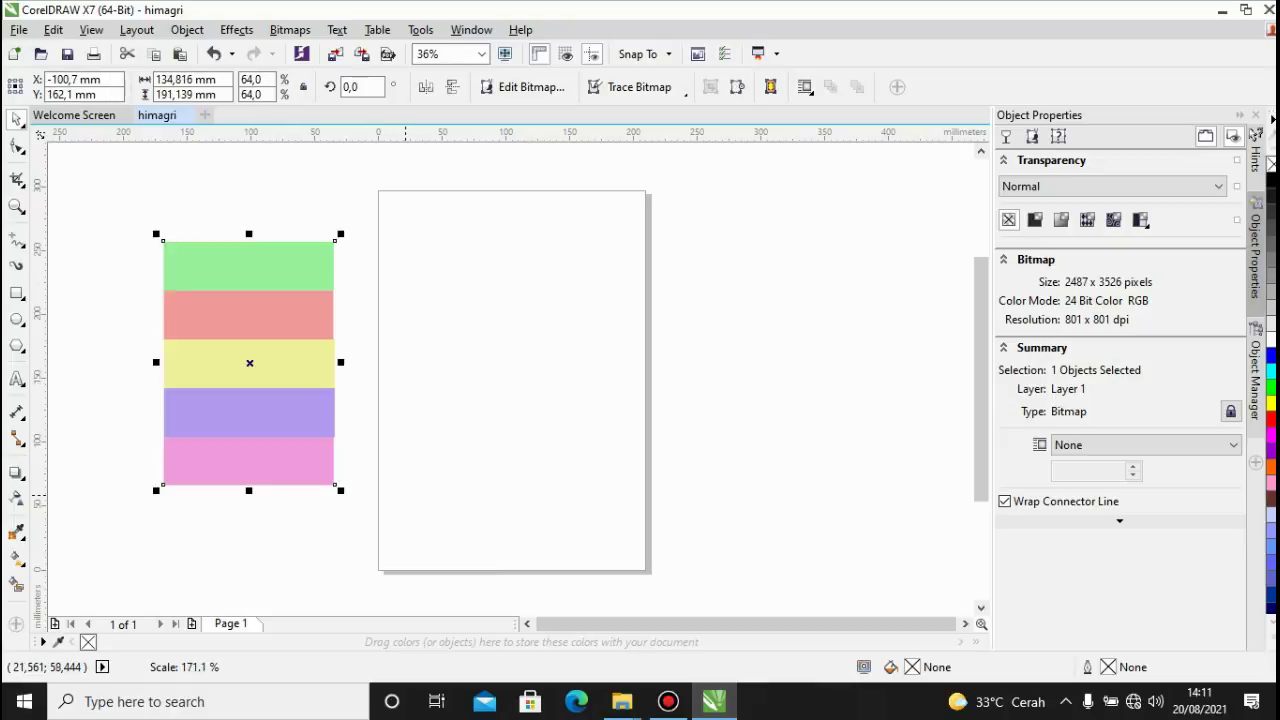
left_click_drag(250, 363, 548, 344)
left_click(359, 246)
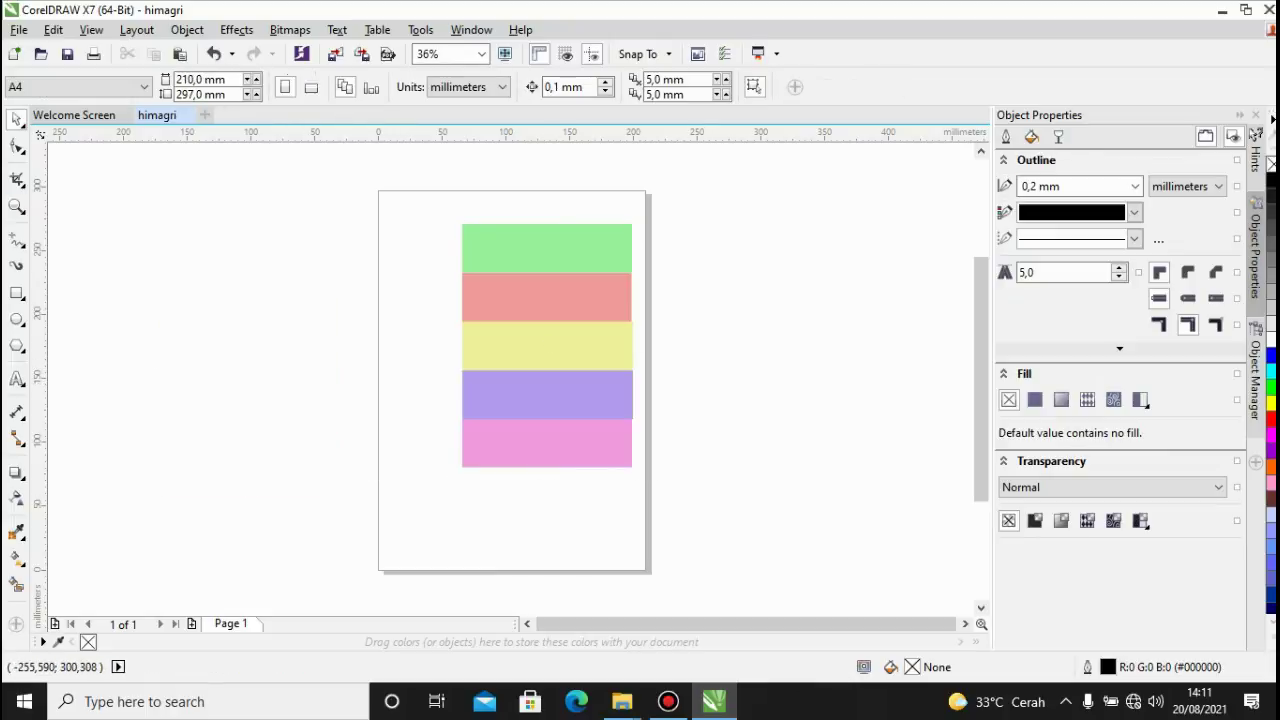
Switch the page size to A5 and back to A4.
key("F10")
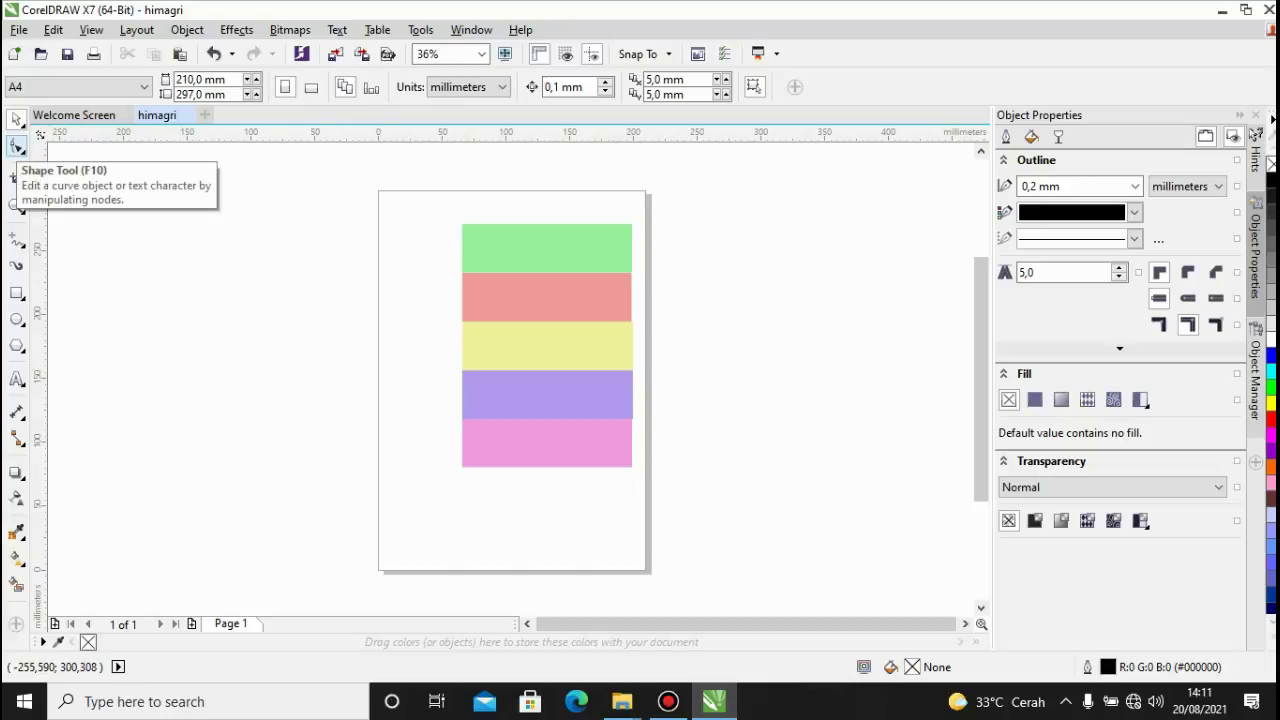
left_click(16, 118)
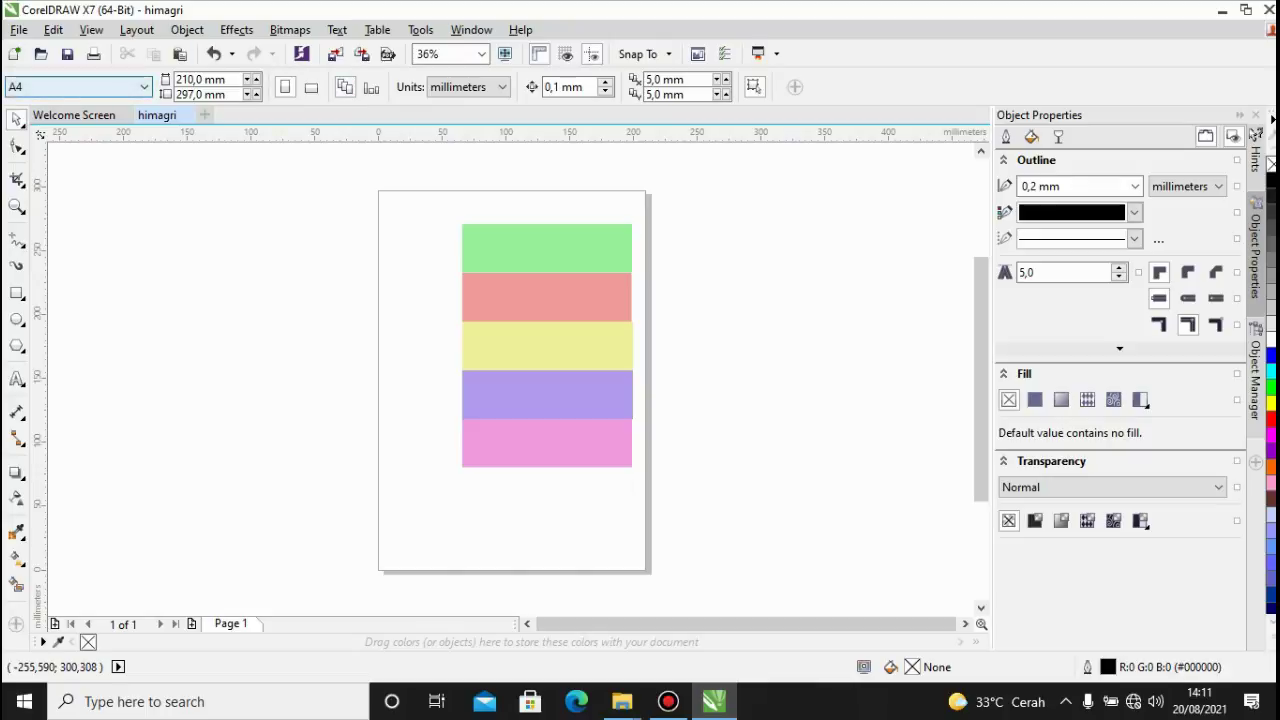
left_click(143, 86)
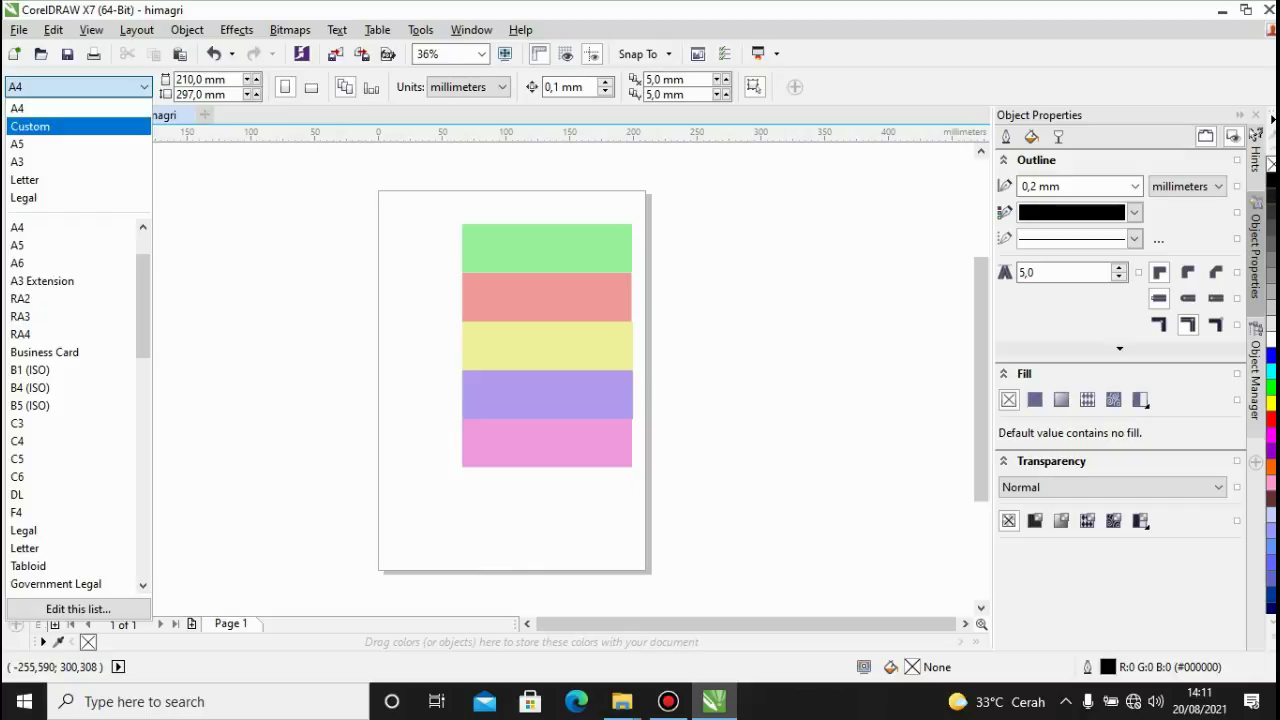
left_click(17, 144)
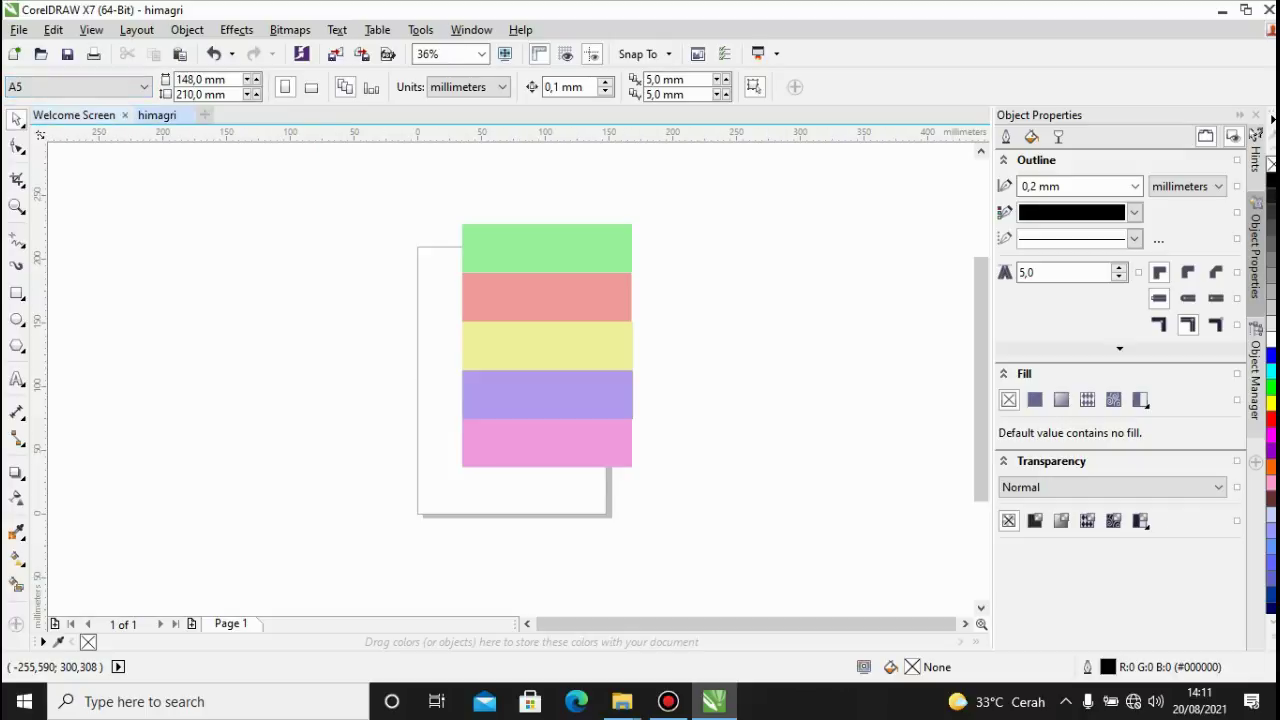
left_click(143, 86)
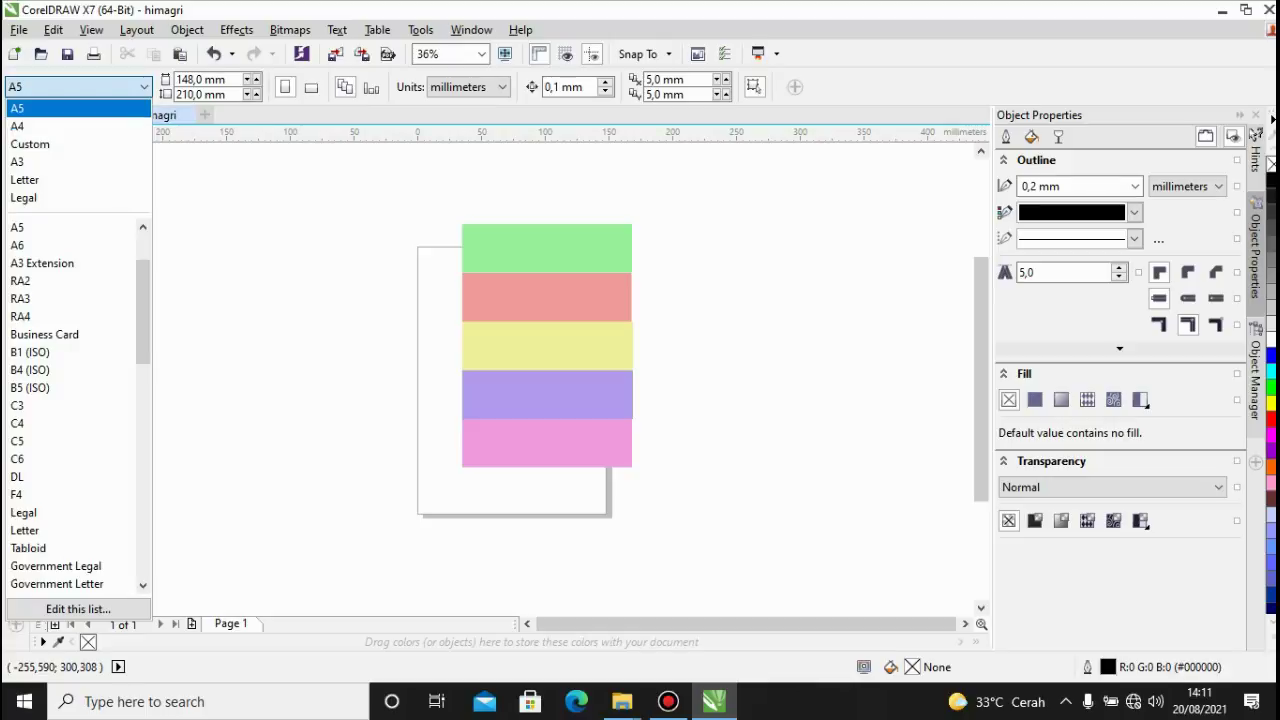
left_click(40, 126)
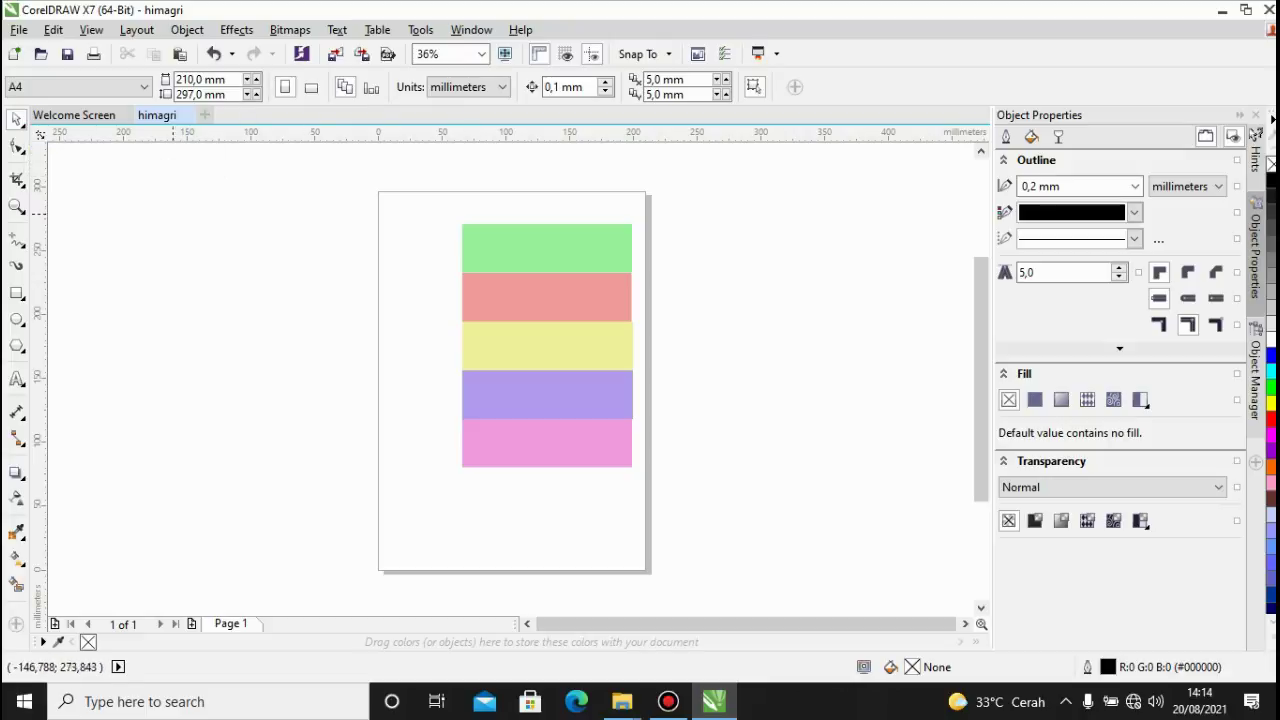
Rotate the striped image about 30° clockwise around its center and undo the rotation.
left_click(471, 273)
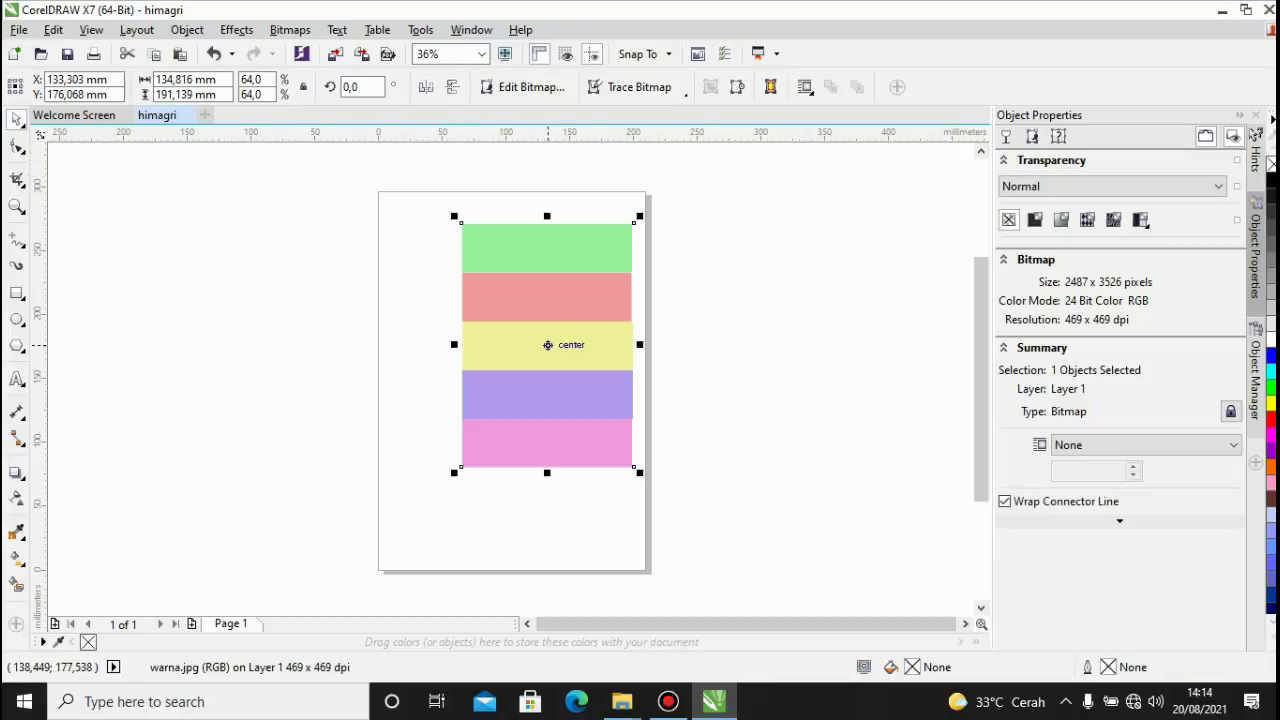
left_click(547, 344)
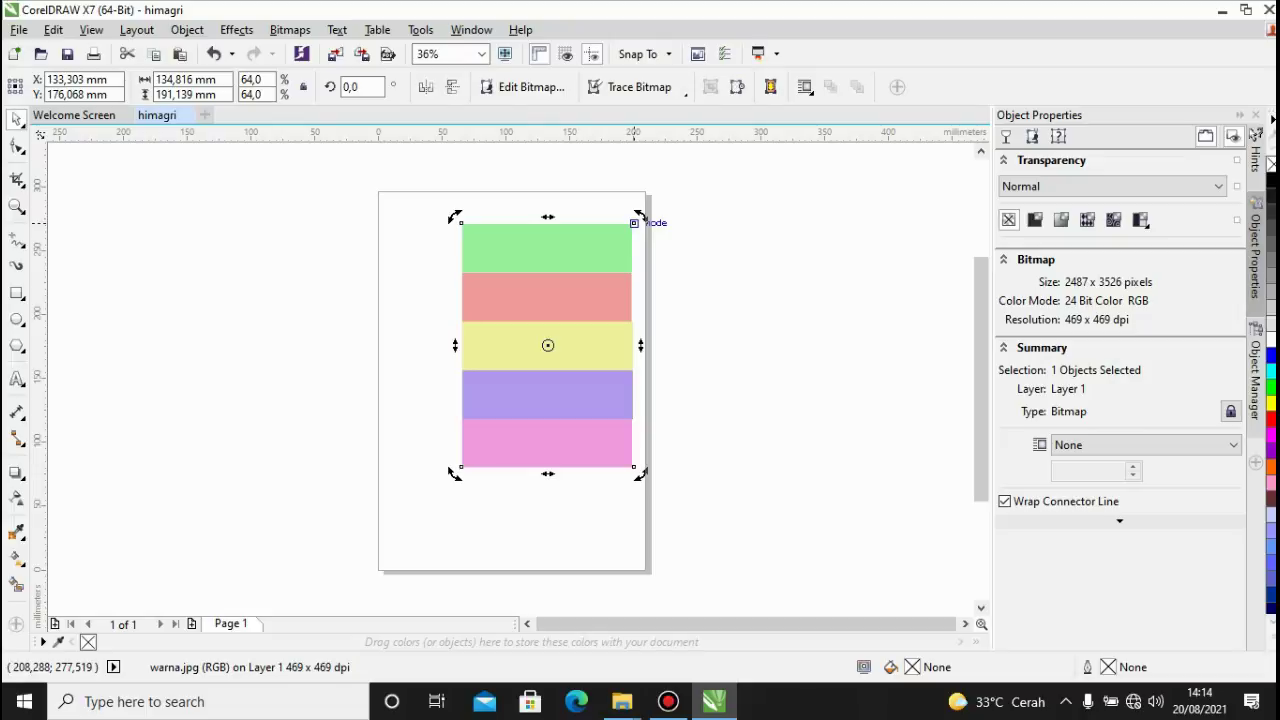
left_click_drag(640, 217, 692, 283)
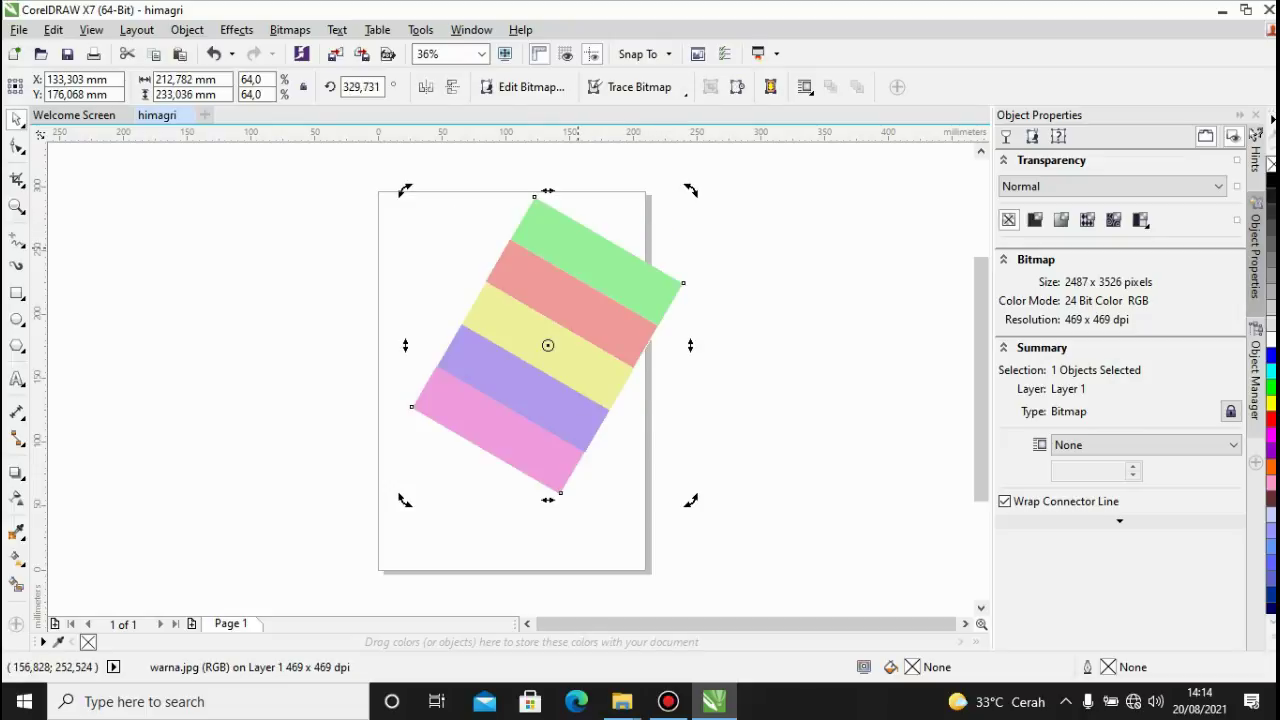
key("ctrl+z")
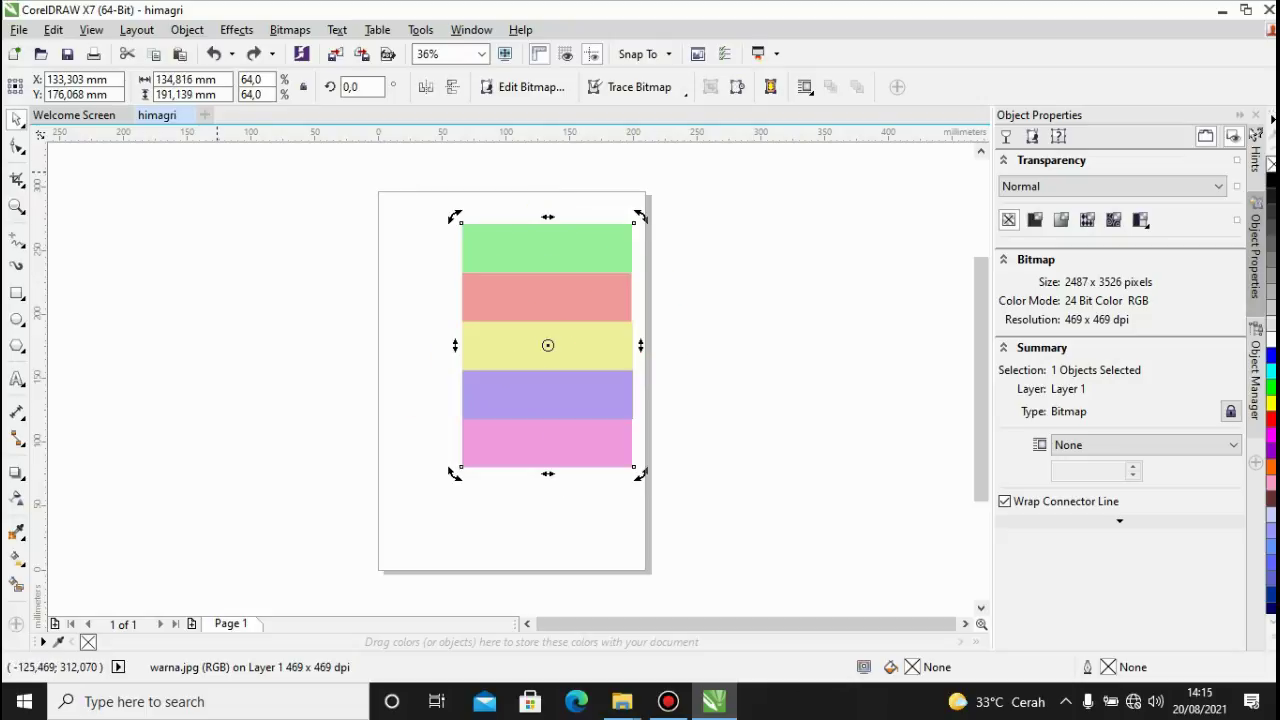
Pull the image's upper-left corner node inward with the Shape tool and undo the reshaping.
left_click(17, 147)
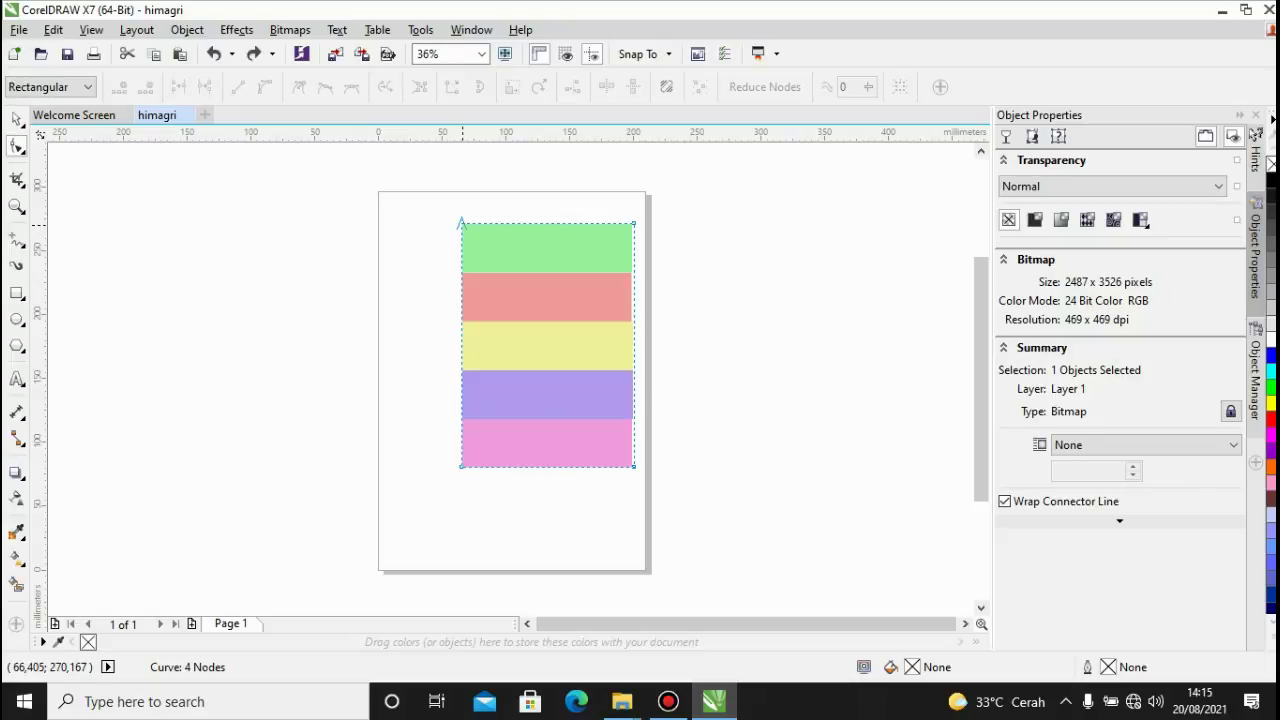
left_click_drag(461, 222, 524, 316)
key("ctrl+z")
key("ctrl+z")
key("ctrl+z")
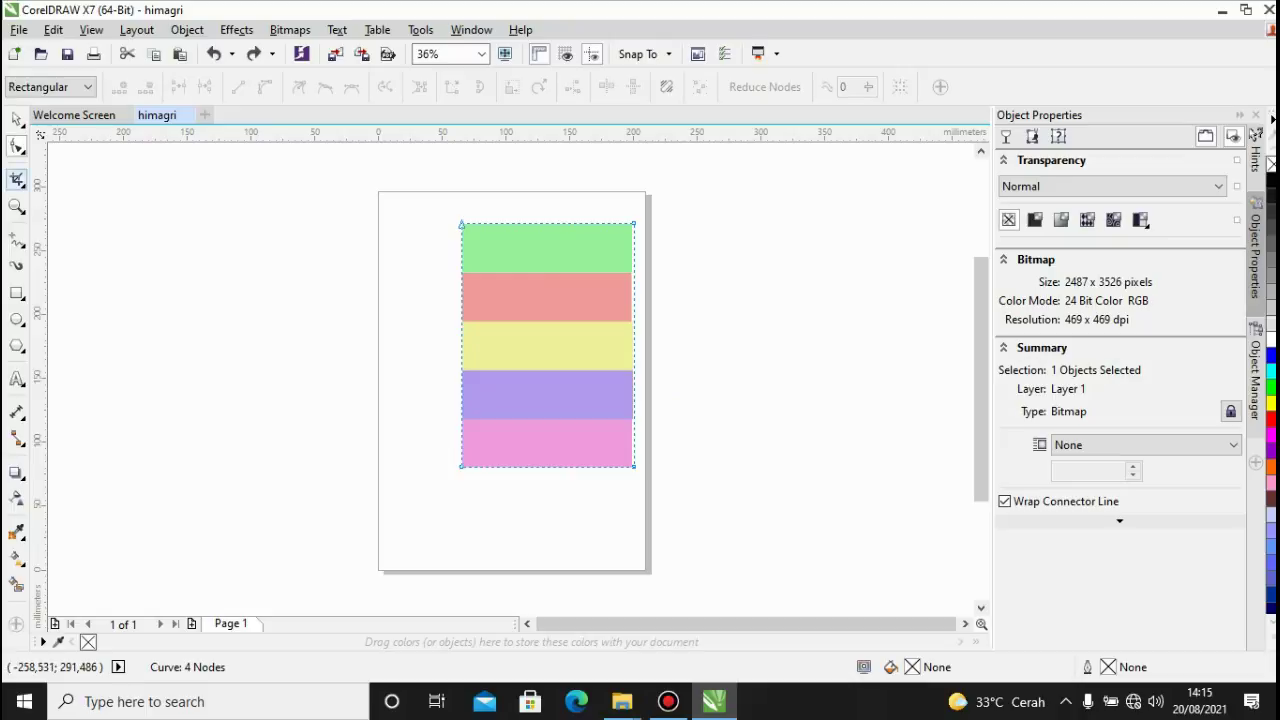
Crop the image to its green, red and yellow stripes and undo the crop.
left_click(17, 179)
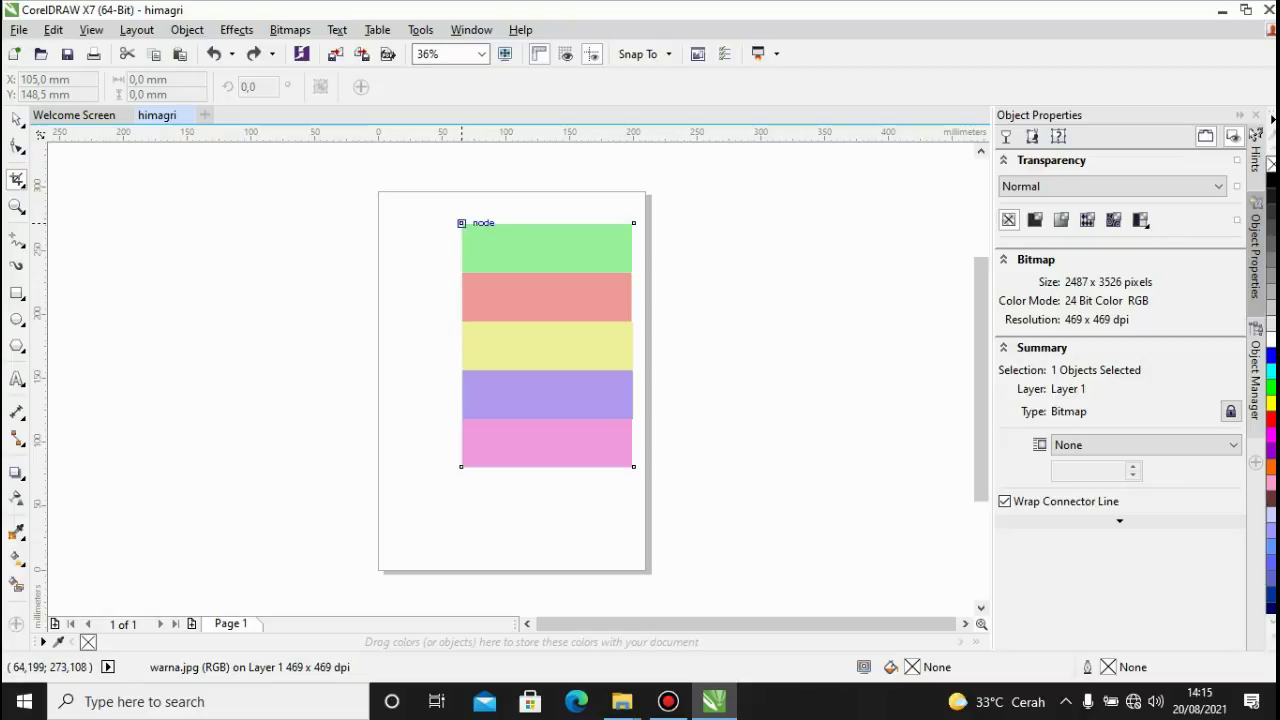
left_click_drag(461, 223, 634, 368)
key("Return")
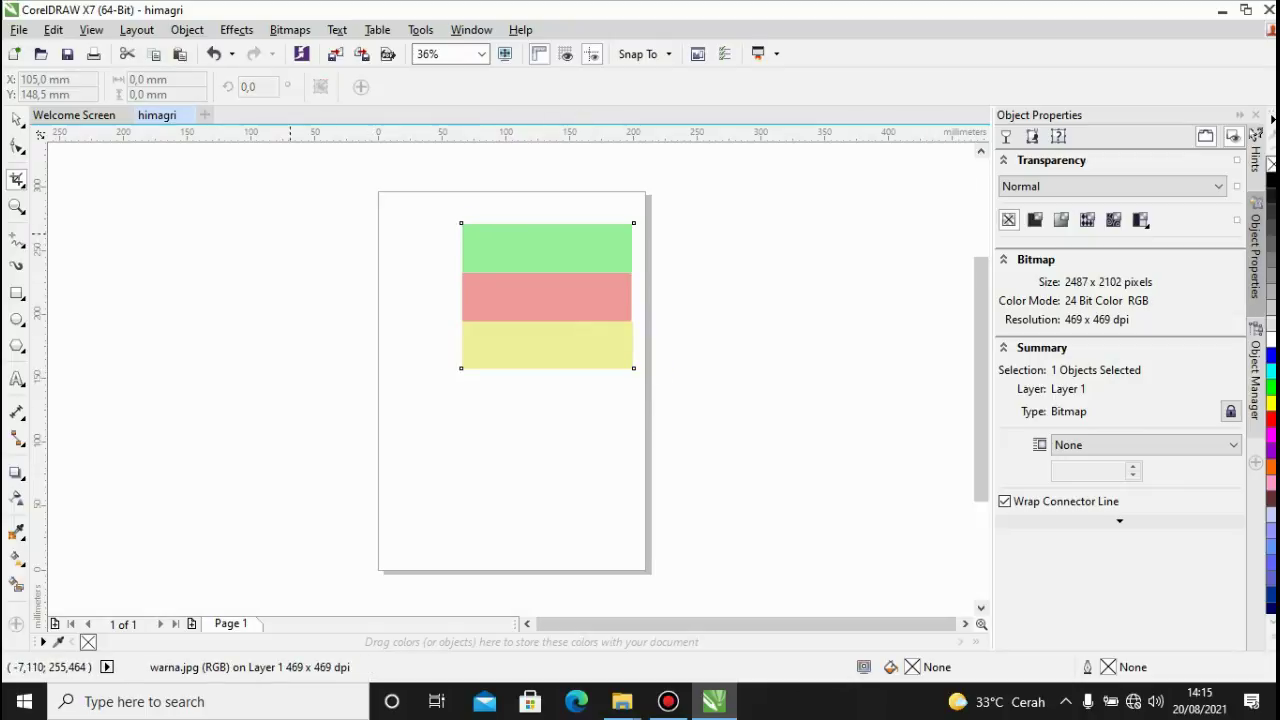
left_click(16, 119)
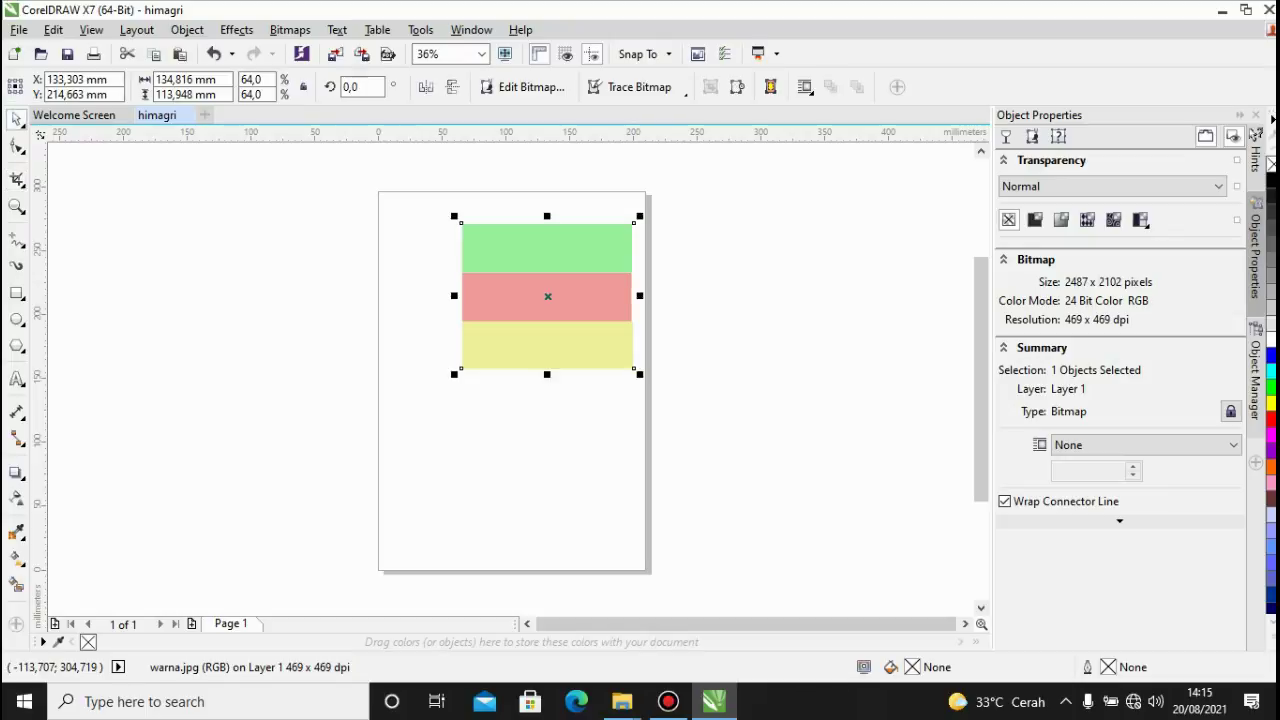
key("ctrl+z")
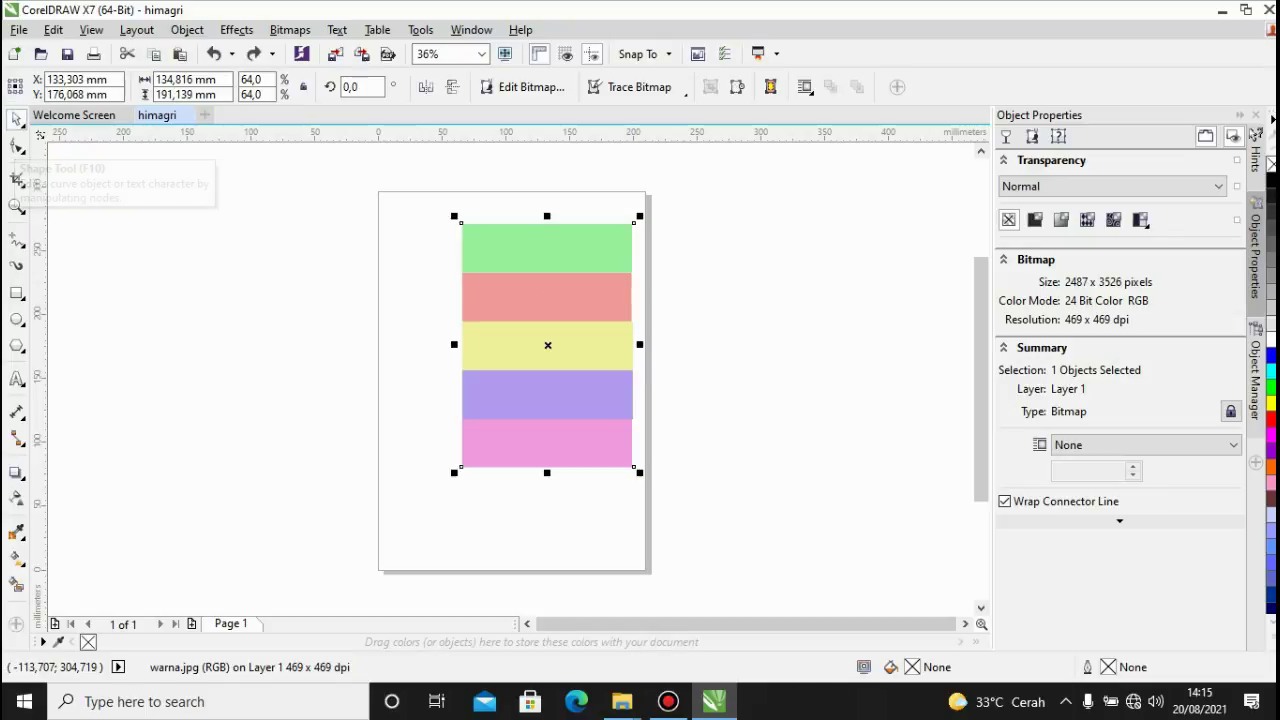
Zoom in on the striped image to 72% and back out to 36% with the Zoom tool.
left_click(16, 206)
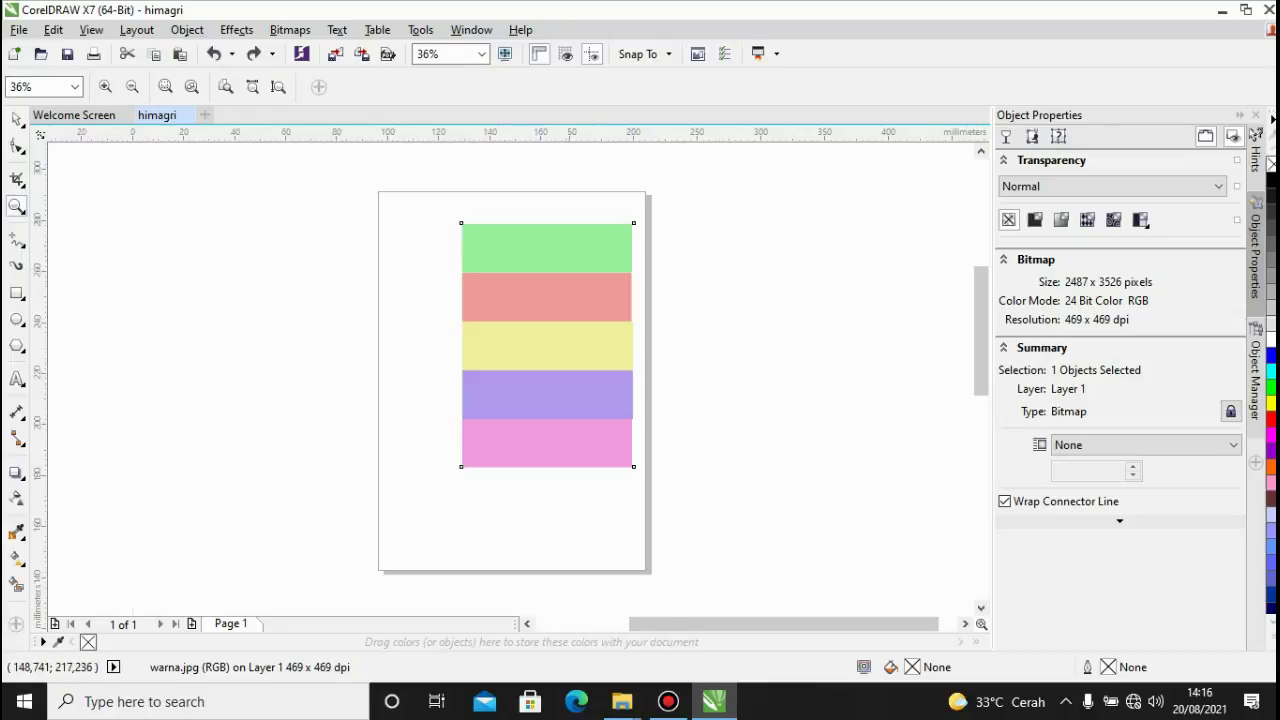
left_click(569, 292)
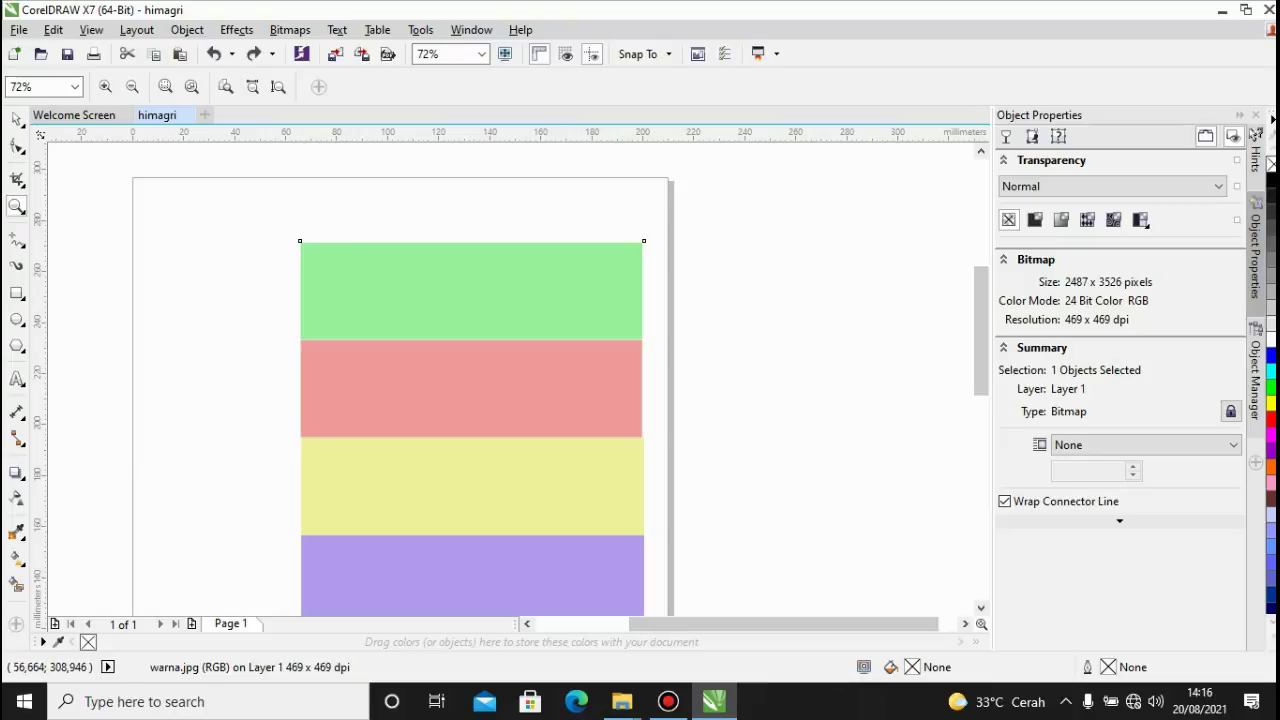
left_click(132, 86)
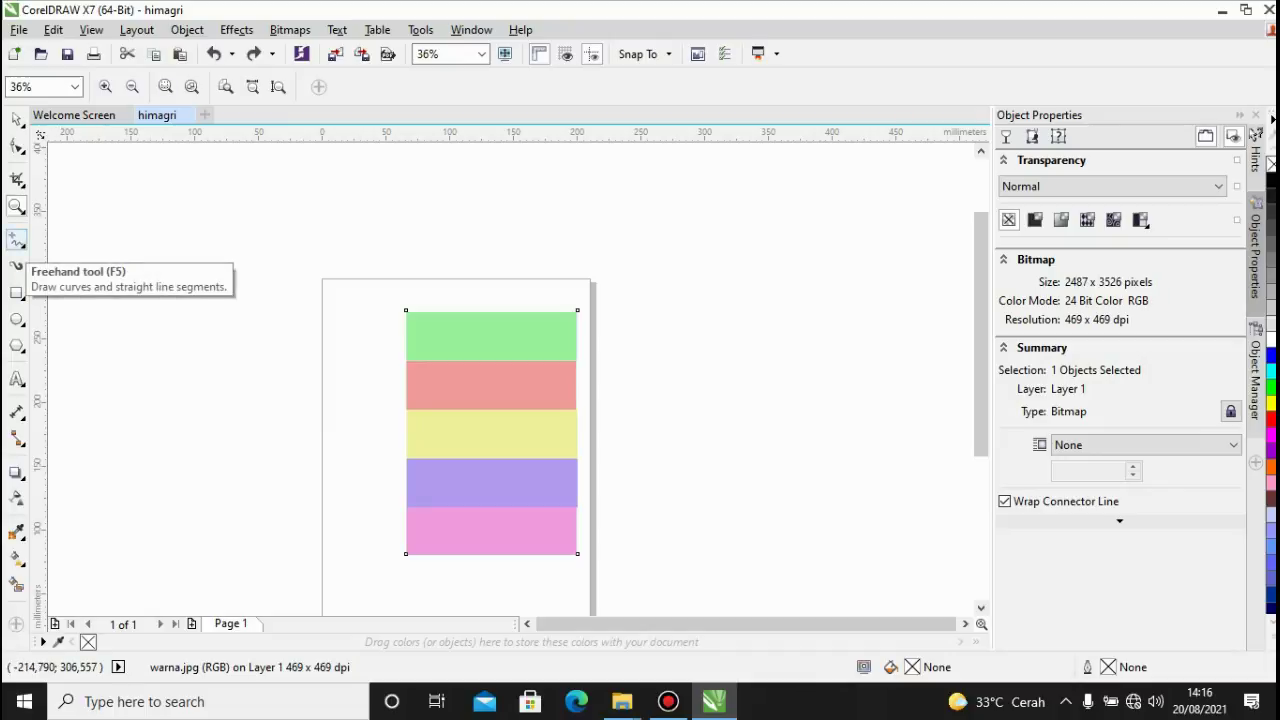
Draw two freehand curves beside and above the striped image, about 212 × 273 mm and 260 × 113 mm, and undo them.
left_click(16, 240)
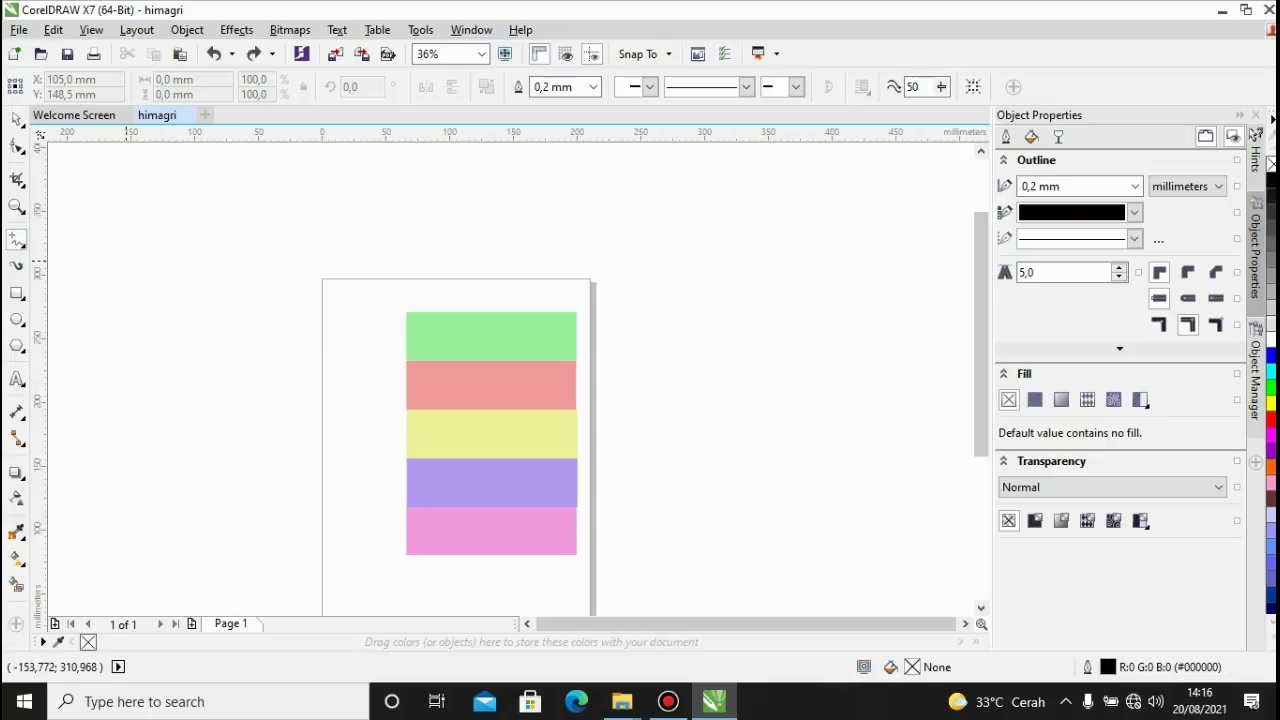
mouse_move(125, 262)
left_mouse_down()
mouse_move(158, 258)
mouse_move(9, 405)
mouse_move(96, 387)
mouse_move(227, 275)
mouse_move(229, 302)
mouse_move(62, 343)
mouse_move(247, 363)
mouse_move(162, 452)
mouse_move(126, 540)
mouse_move(66, 476)
mouse_move(49, 487)
mouse_move(203, 192)
mouse_move(210, 212)
mouse_move(178, 291)
mouse_move(135, 264)
left_mouse_up()
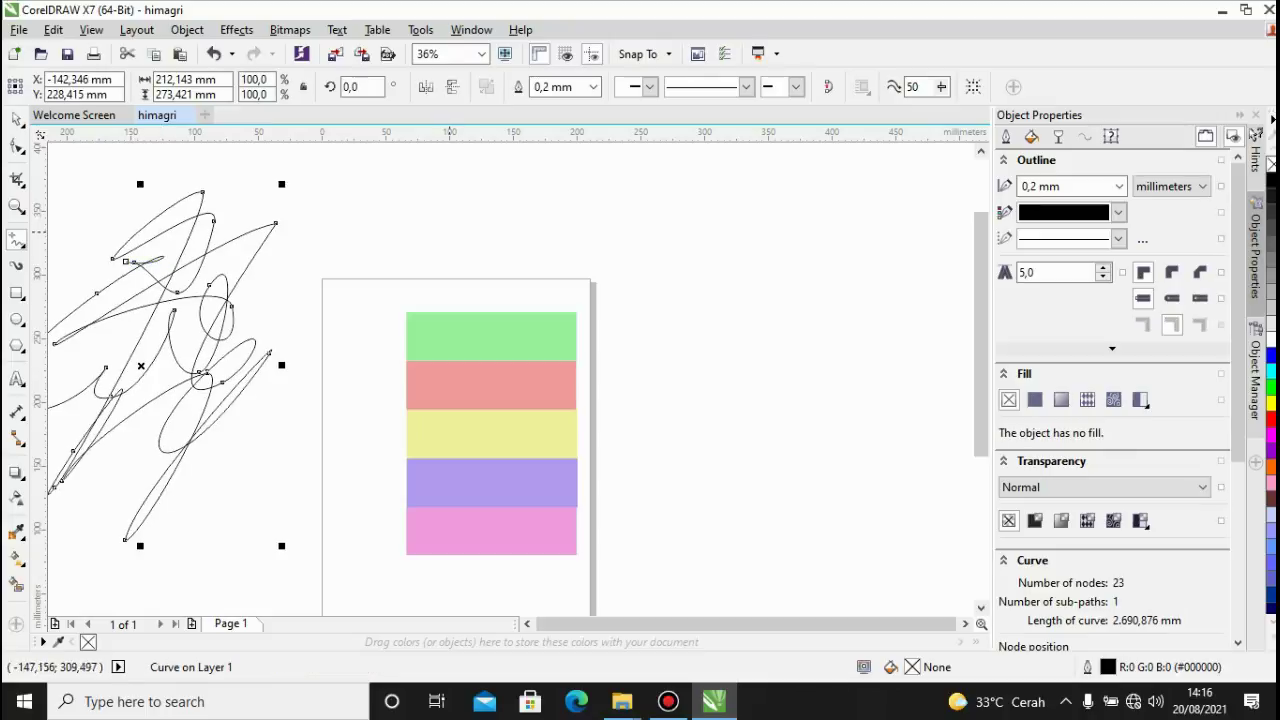
mouse_move(610, 218)
left_mouse_down()
mouse_move(578, 237)
mouse_move(622, 266)
mouse_move(657, 263)
mouse_move(687, 297)
mouse_move(713, 272)
mouse_move(718, 239)
mouse_move(767, 214)
mouse_move(833, 264)
mouse_move(863, 232)
mouse_move(867, 169)
mouse_move(688, 159)
mouse_move(606, 175)
mouse_move(611, 209)
mouse_move(593, 257)
left_mouse_up()
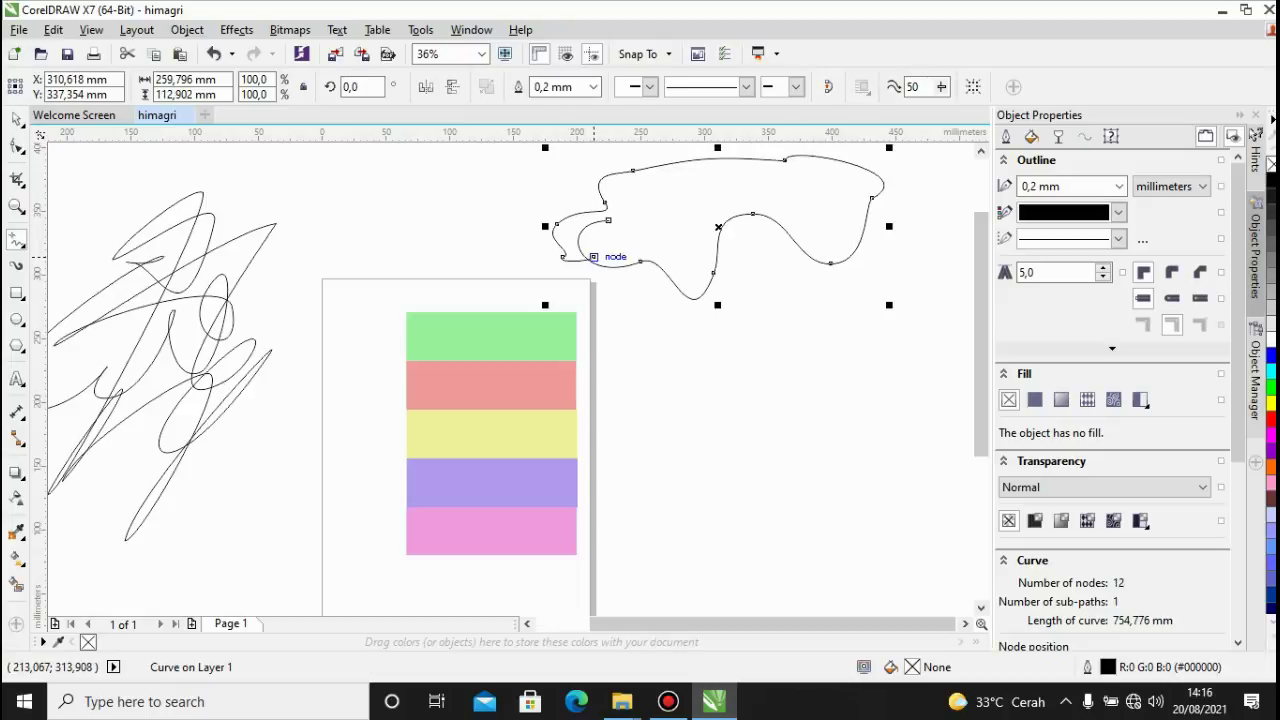
key("ctrl+z")
key("ctrl+z")
key("ctrl+z")
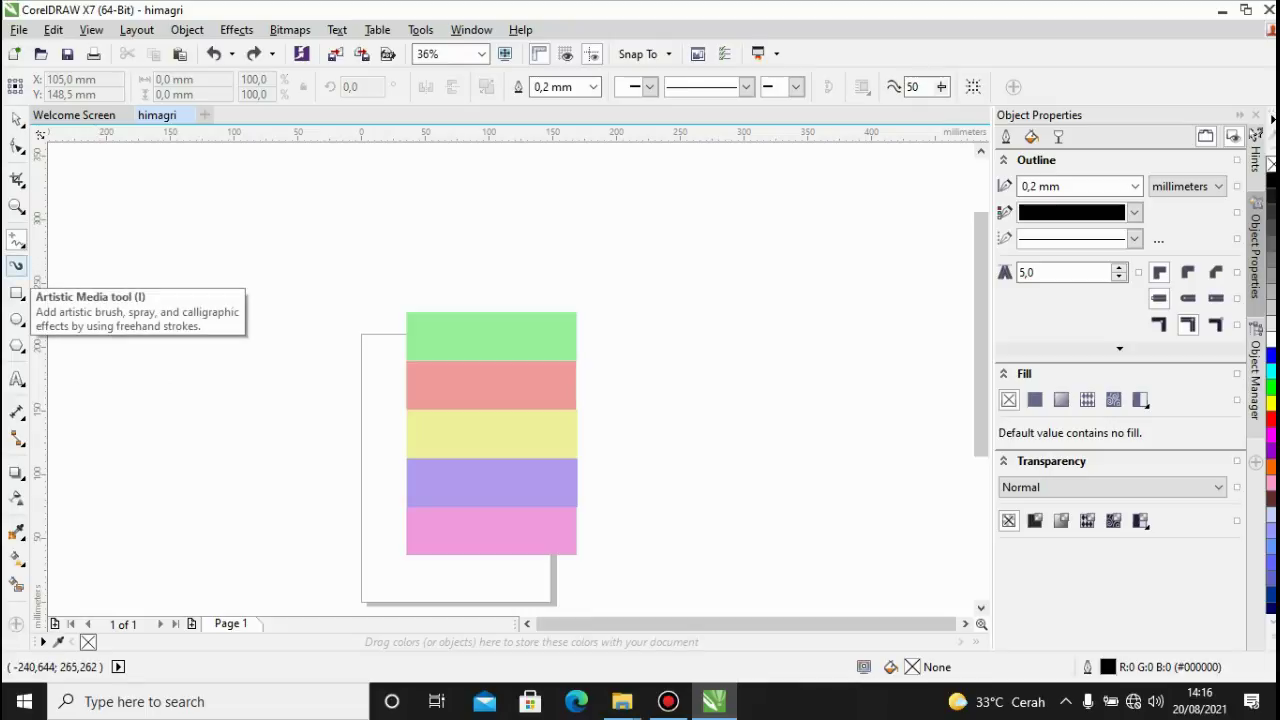
Paint a wavy 10 mm wide Artistic Media stroke above the striped image and delete it.
left_click(16, 265)
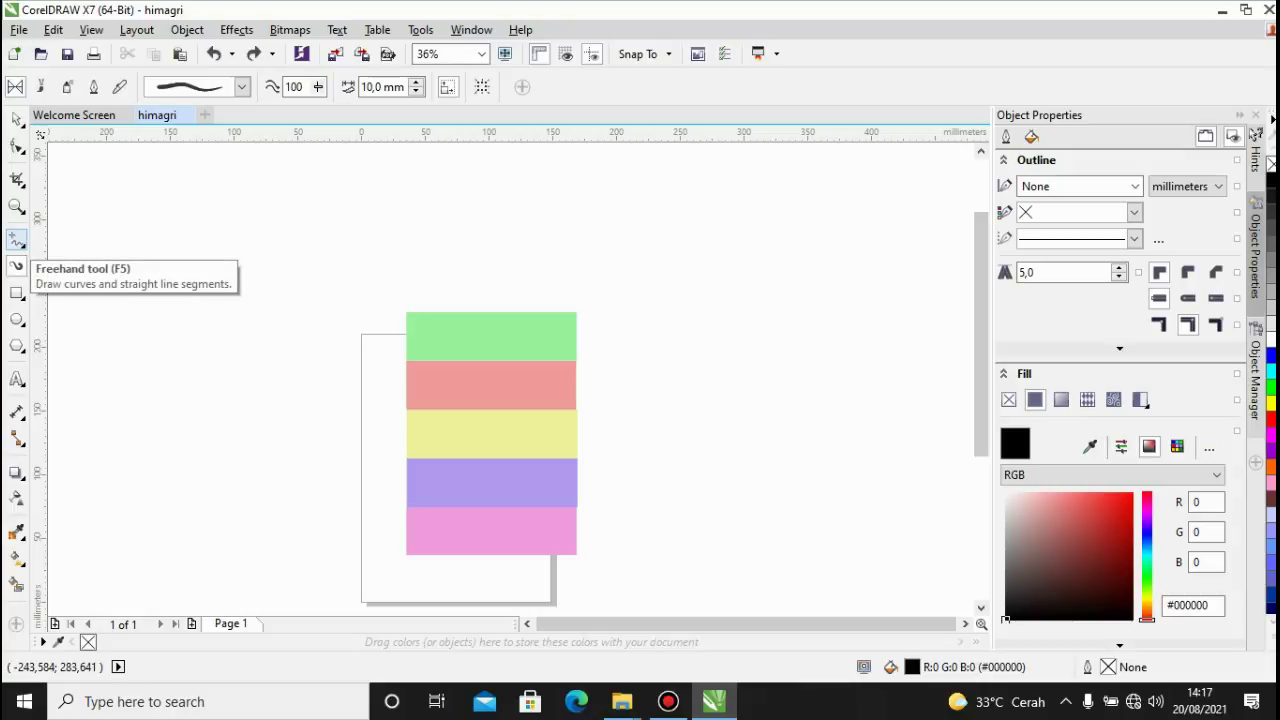
left_click(17, 265)
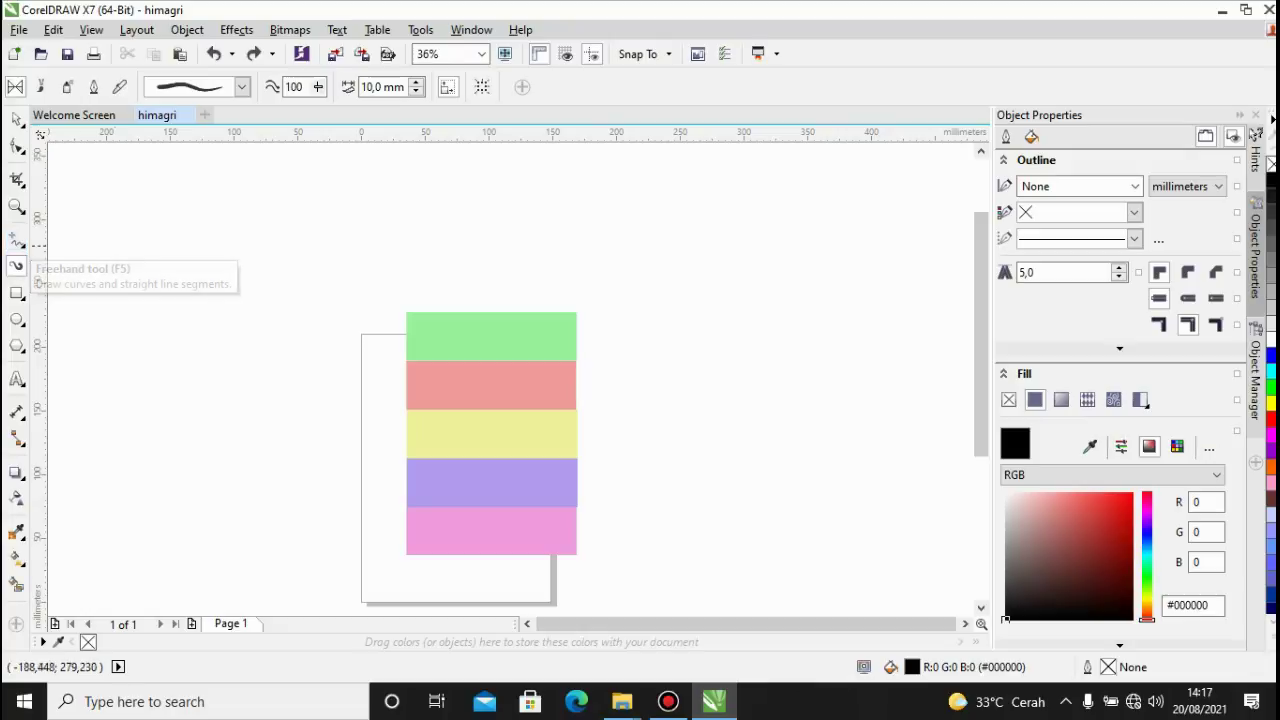
mouse_move(145, 258)
left_mouse_down()
mouse_move(225, 304)
mouse_move(255, 259)
mouse_move(313, 280)
mouse_move(349, 254)
mouse_move(385, 251)
mouse_move(441, 280)
mouse_move(482, 263)
mouse_move(591, 263)
left_mouse_up()
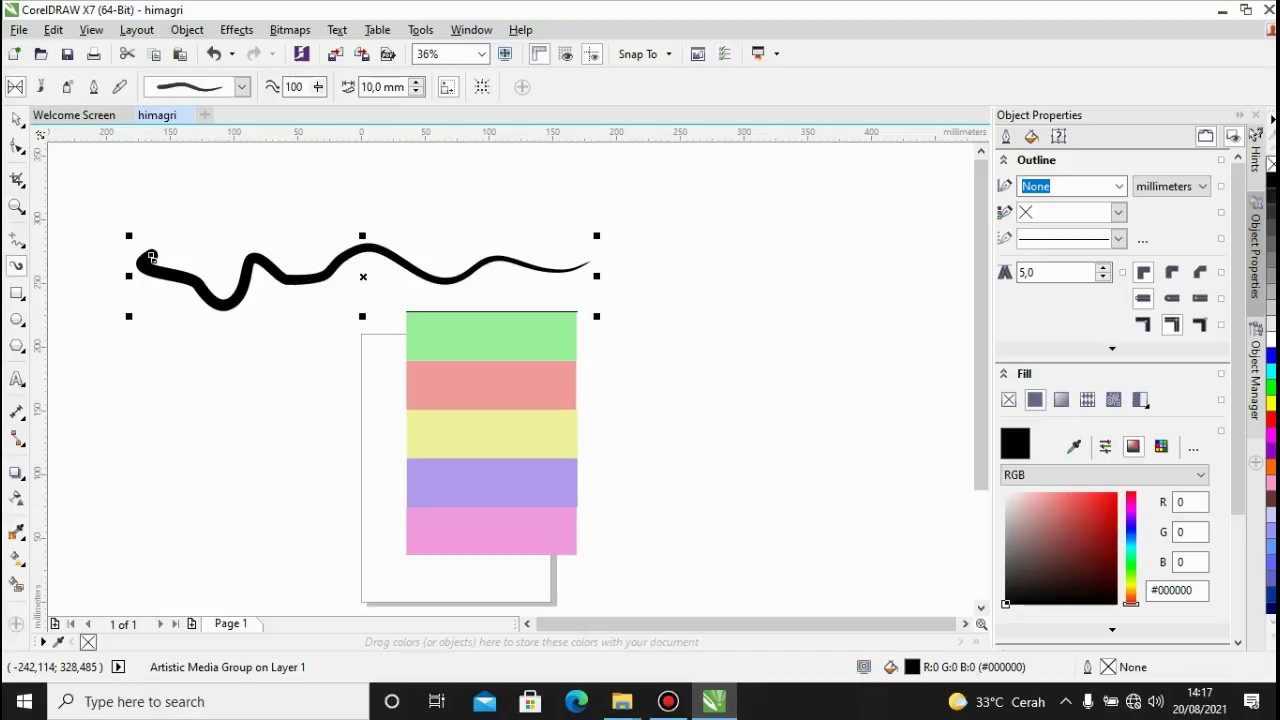
key("space")
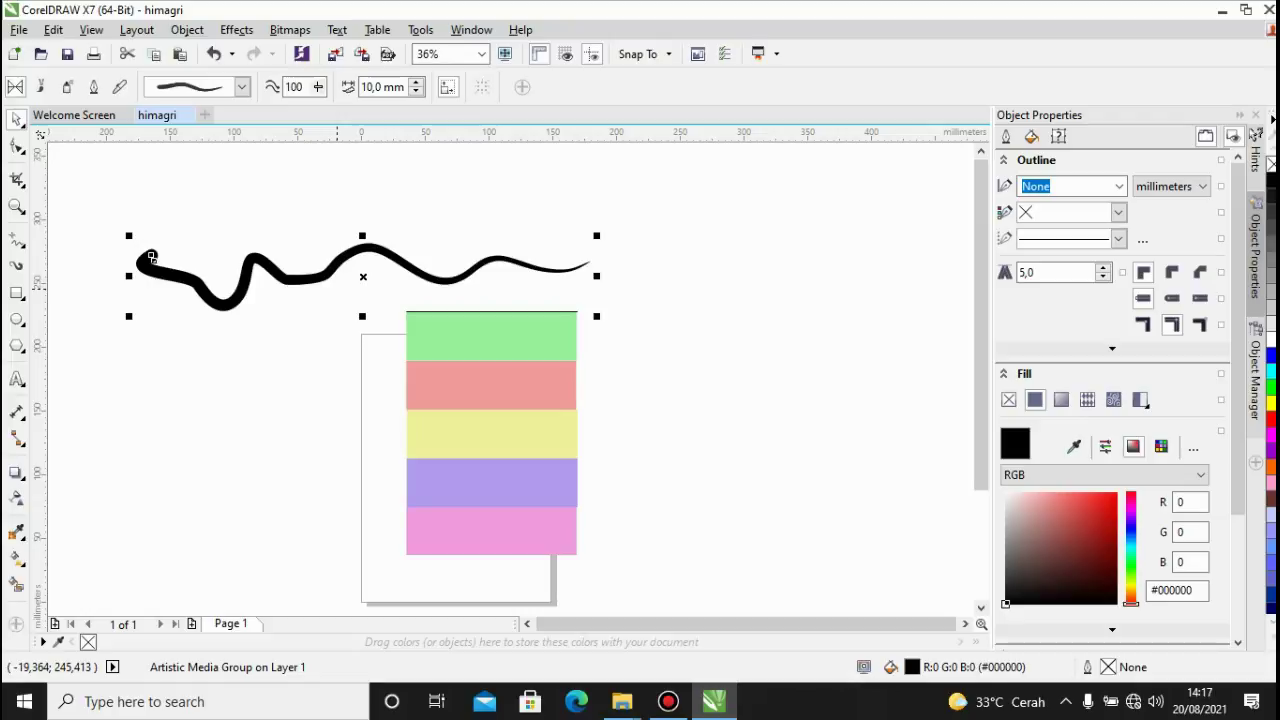
key("Delete")
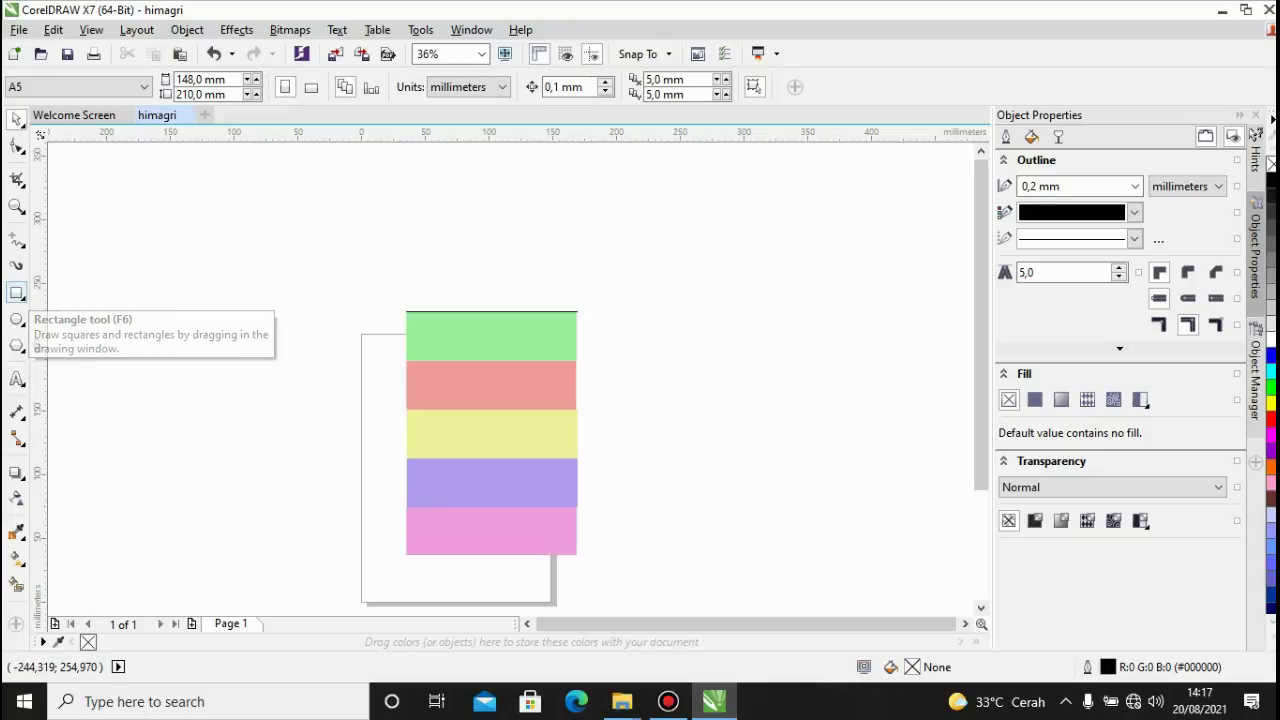
Draw two rectangles outside the page, about 55 × 51 mm and 118 × 40 mm, and undo both.
left_click(17, 293)
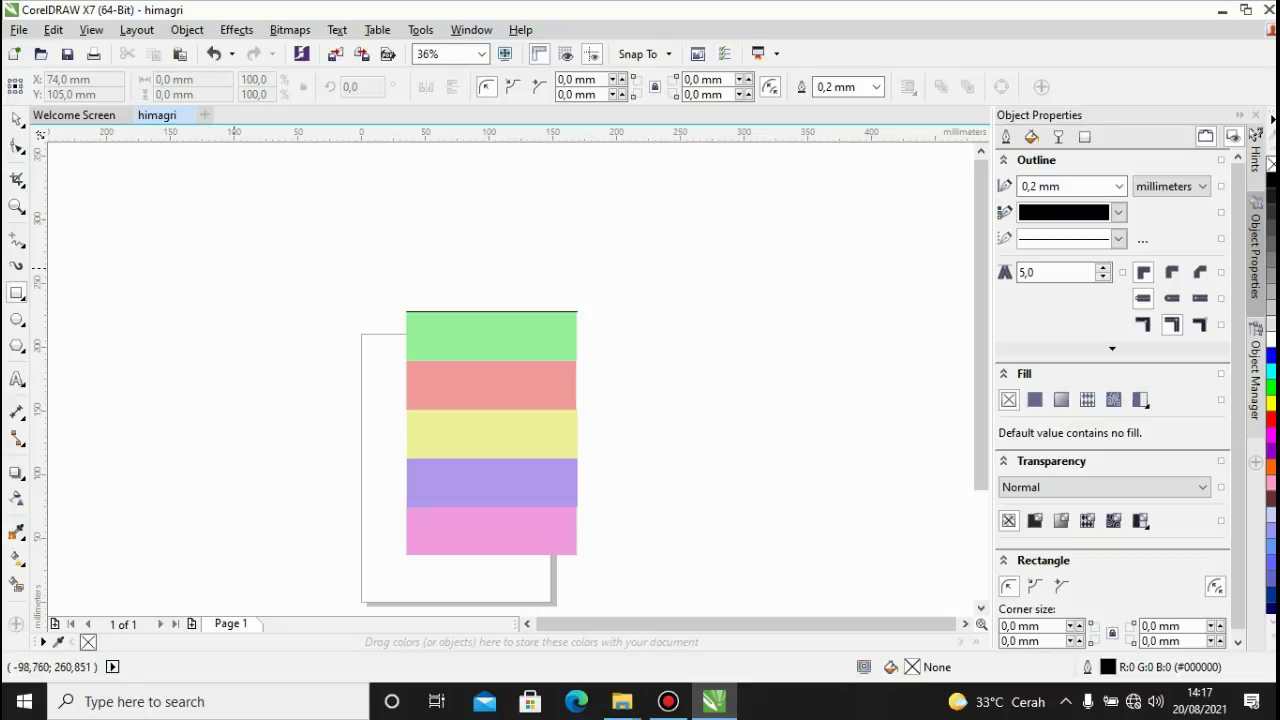
left_click_drag(215, 257, 287, 322)
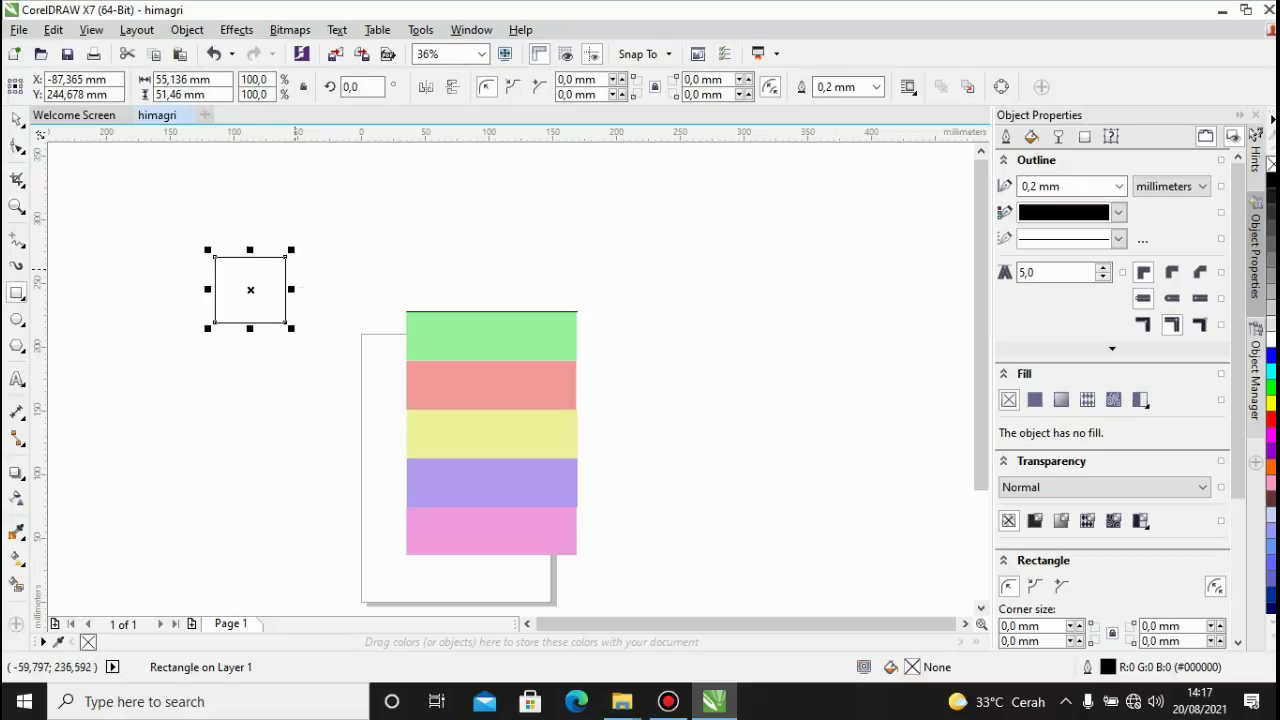
left_click_drag(310, 193, 463, 243)
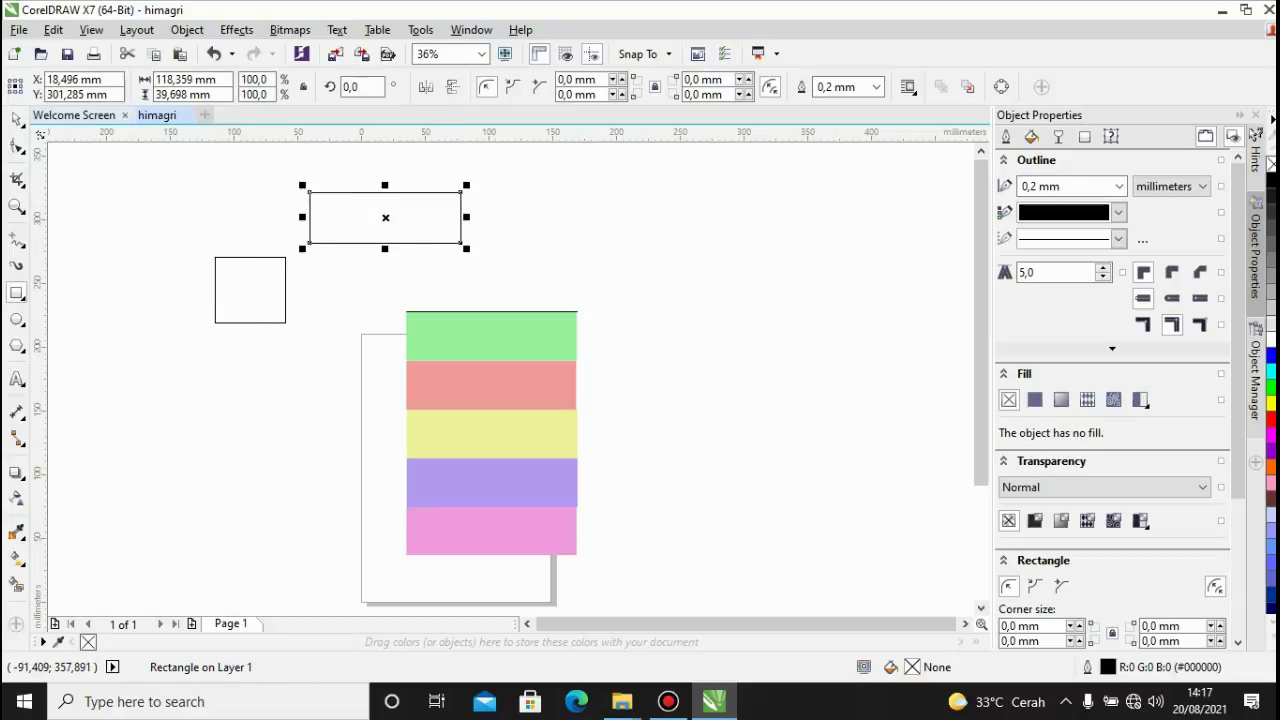
left_click(17, 118)
key("ctrl+z")
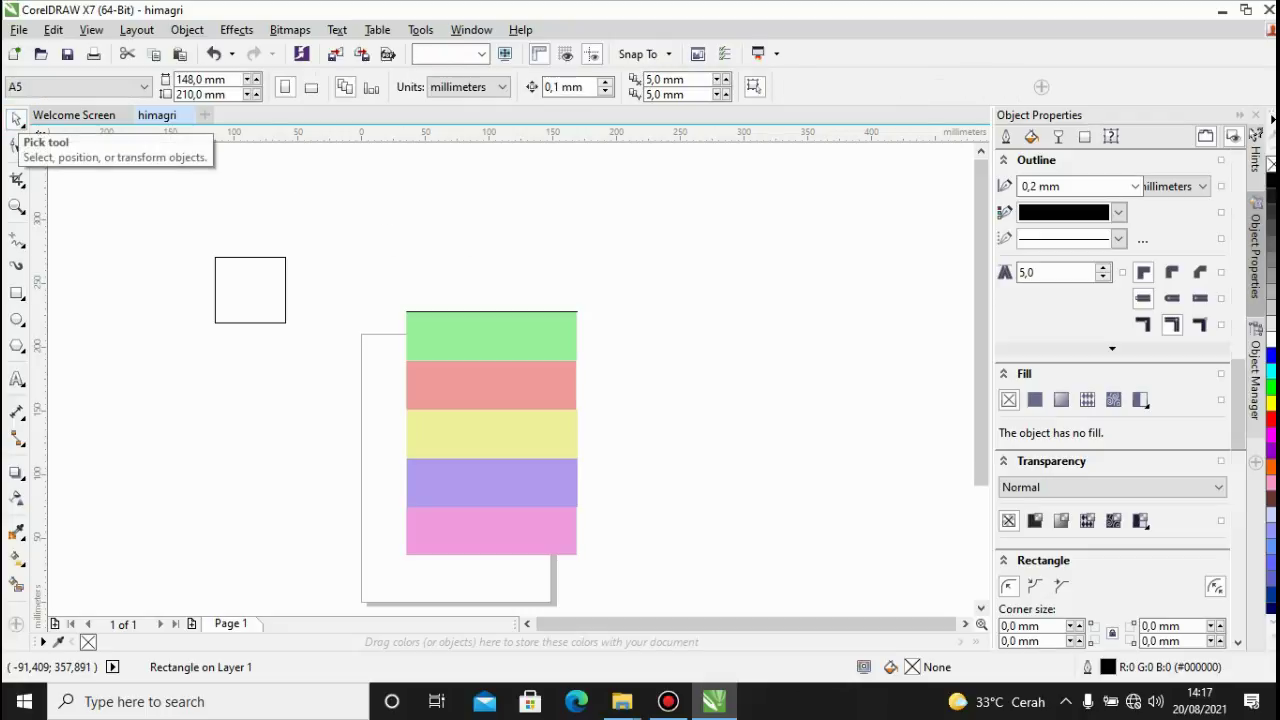
key("ctrl+z")
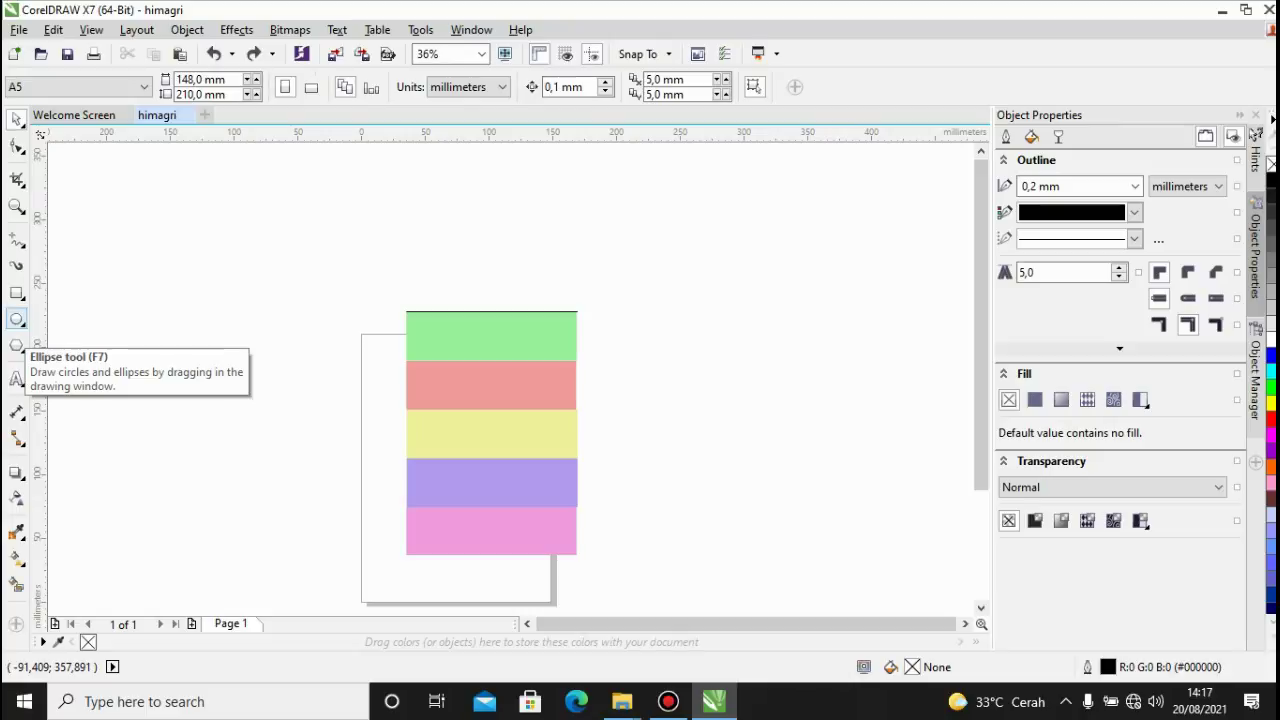
Draw several circles and ellipses around the striped image, including an ellipse about 149 × 43 mm and a circle about 64 mm across.
left_click(16, 320)
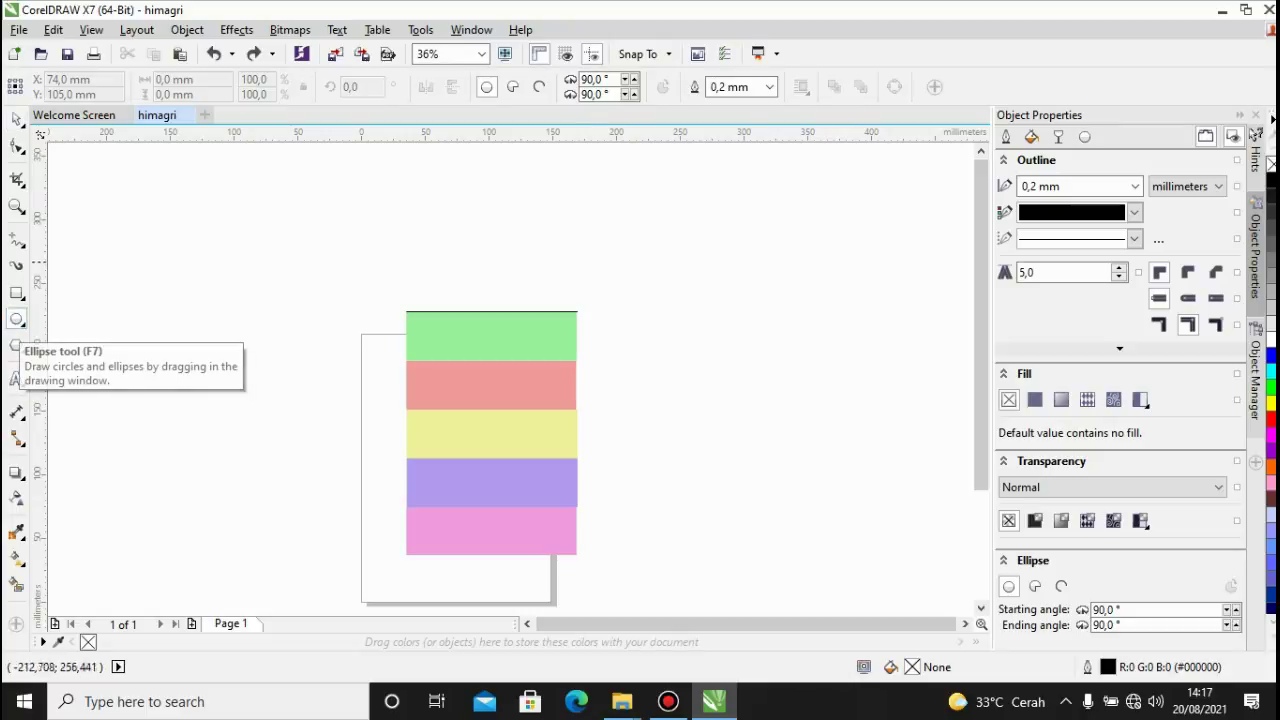
left_click_drag(166, 251, 225, 308)
left_click_drag(270, 262, 440, 312)
left_click_drag(416, 231, 616, 296)
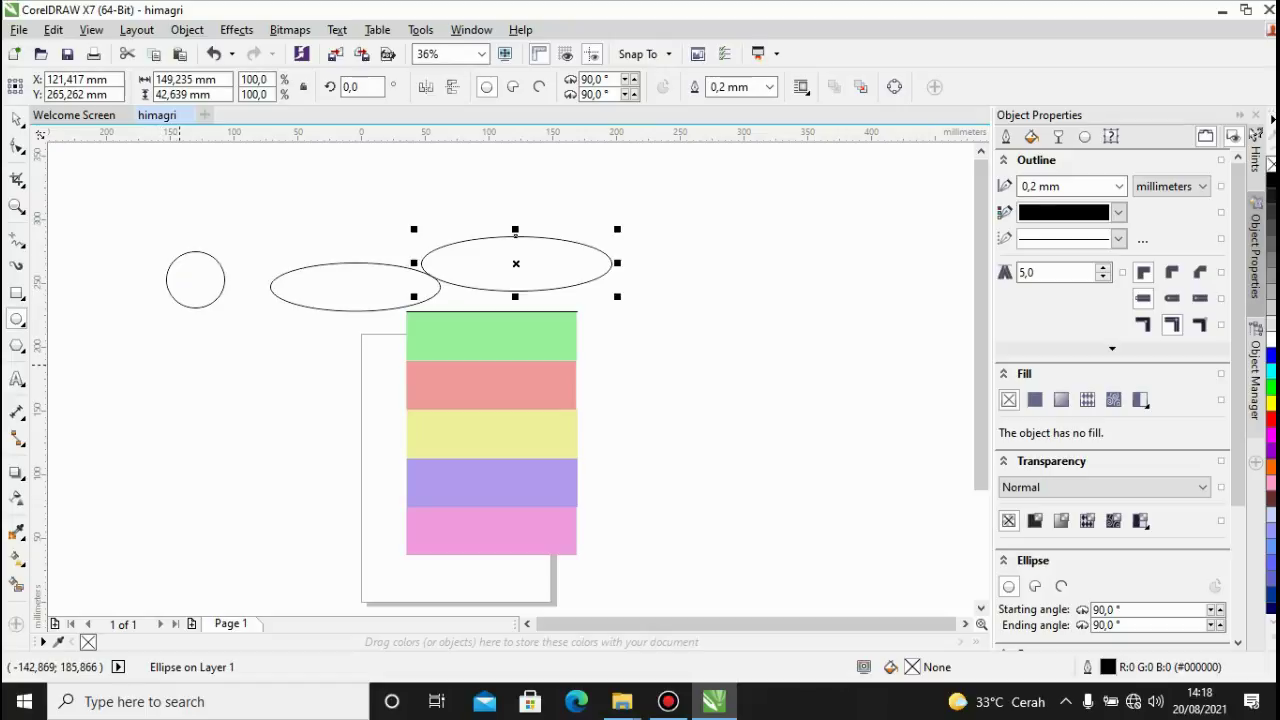
left_click_drag(172, 357, 266, 452)
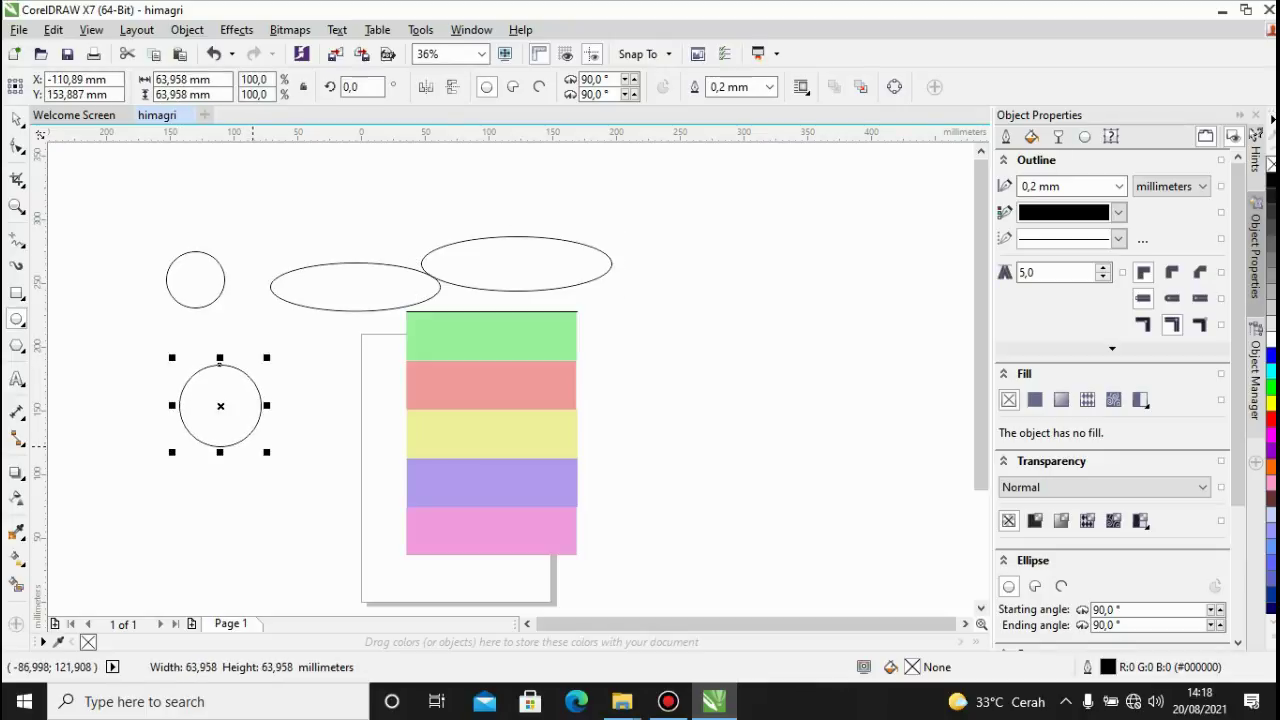
left_click_drag(665, 333, 763, 432)
left_click(656, 316)
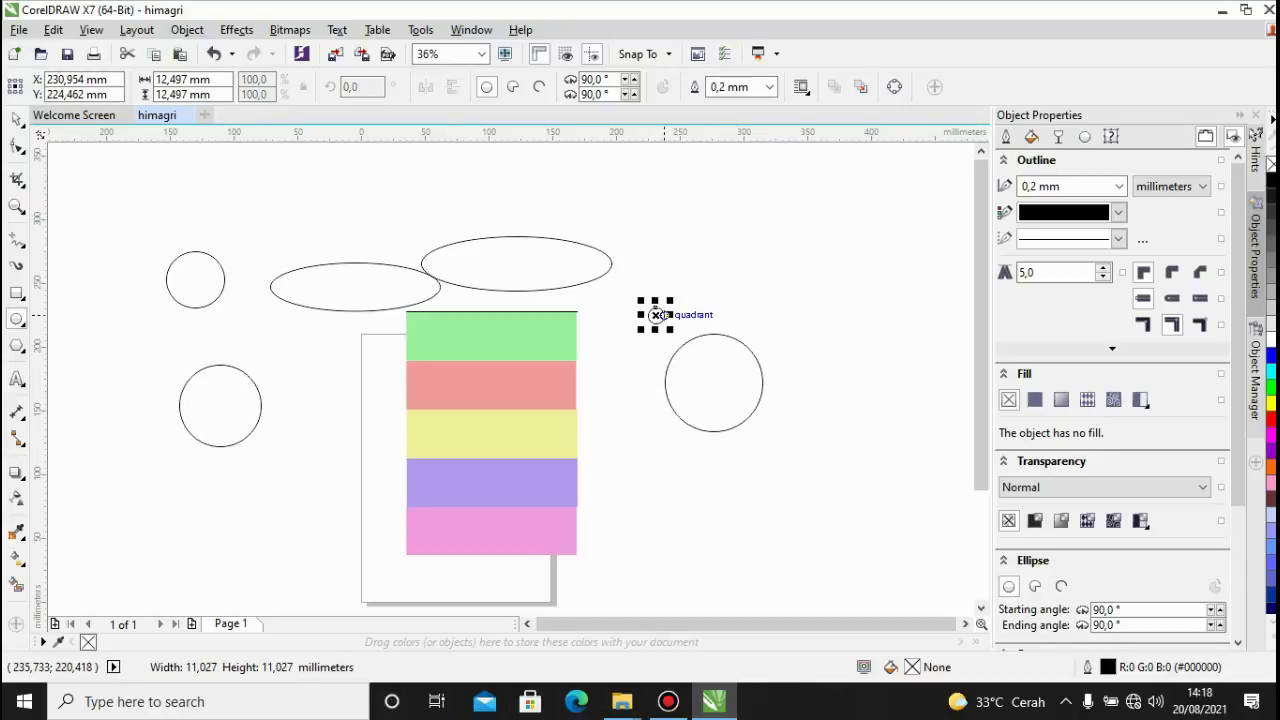
Select all the circles and ellipses around the striped image and delete them.
key("space")
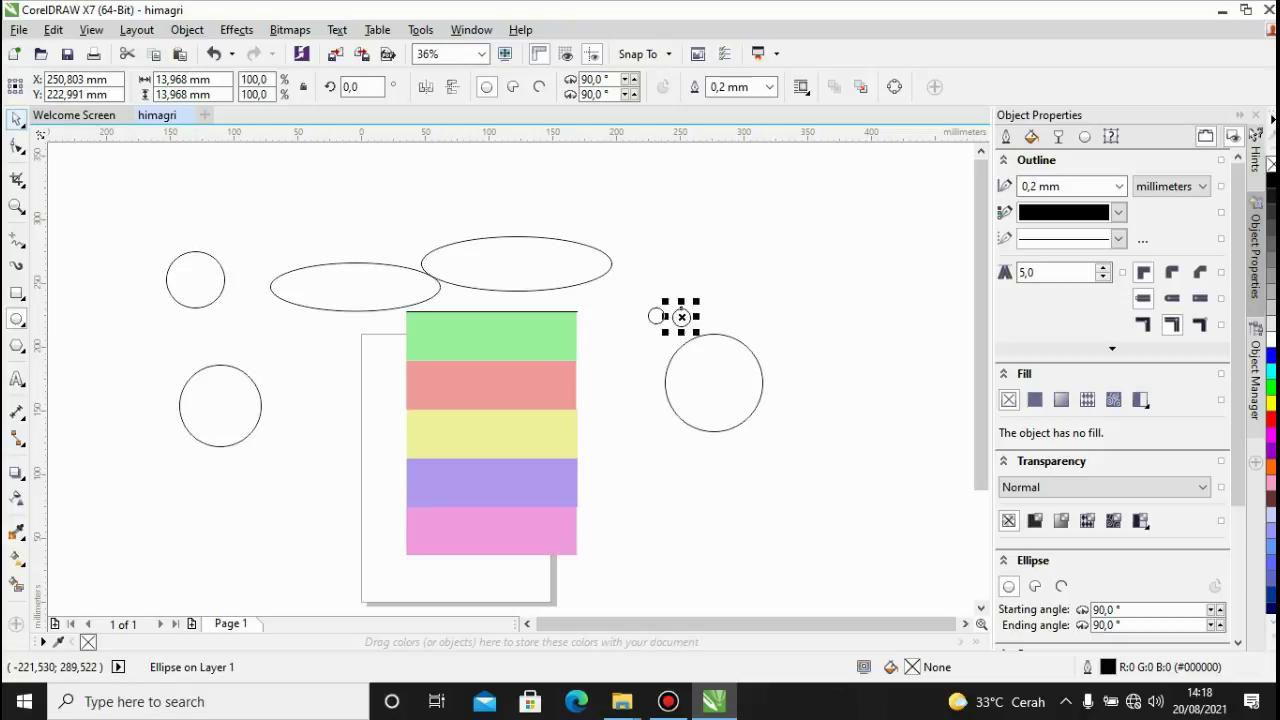
left_click_drag(73, 193, 761, 521)
key("Delete")
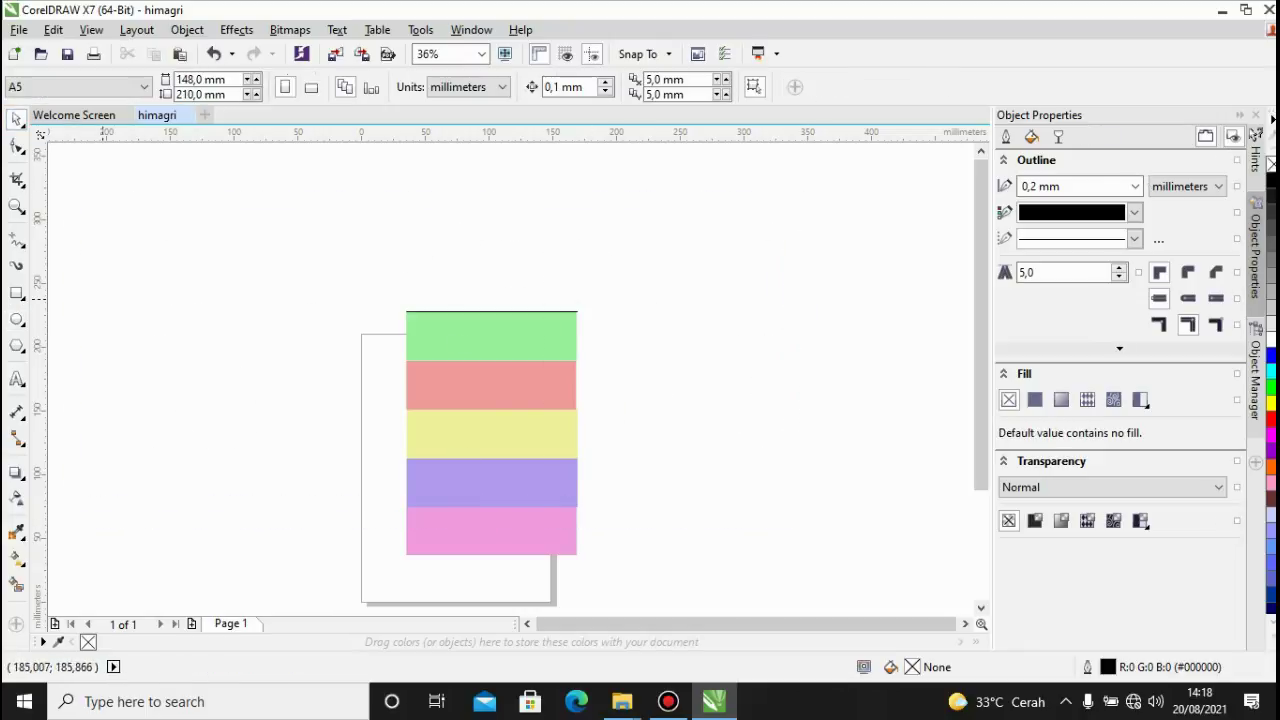
key("F7")
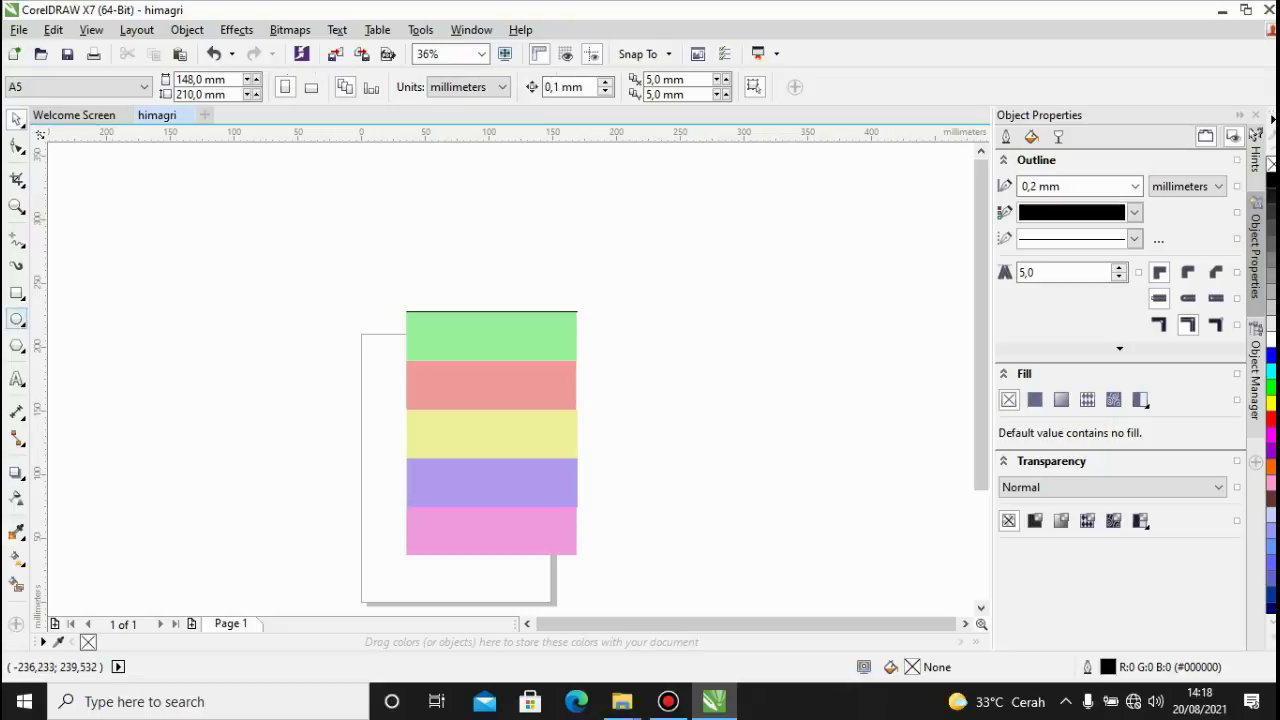
Draw a seven-sided polygon about 80 × 78 mm above the page's upper-left corner.
left_click(16, 346)
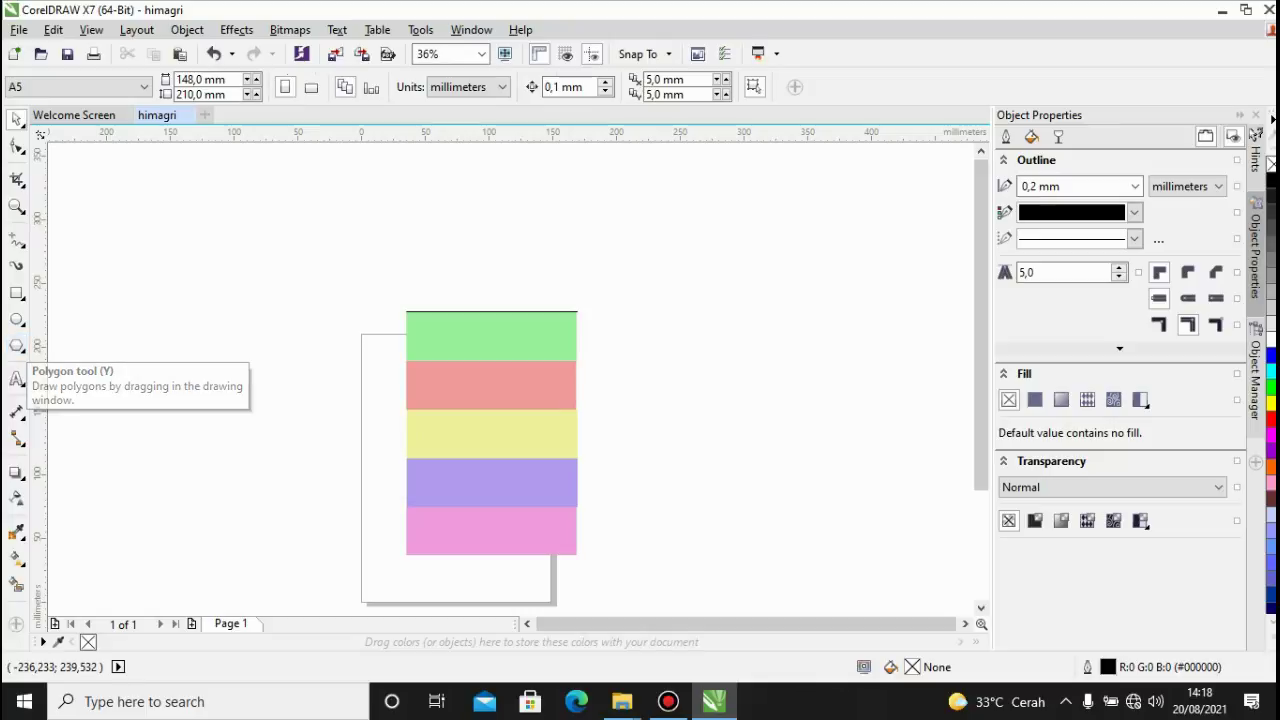
left_click(16, 346)
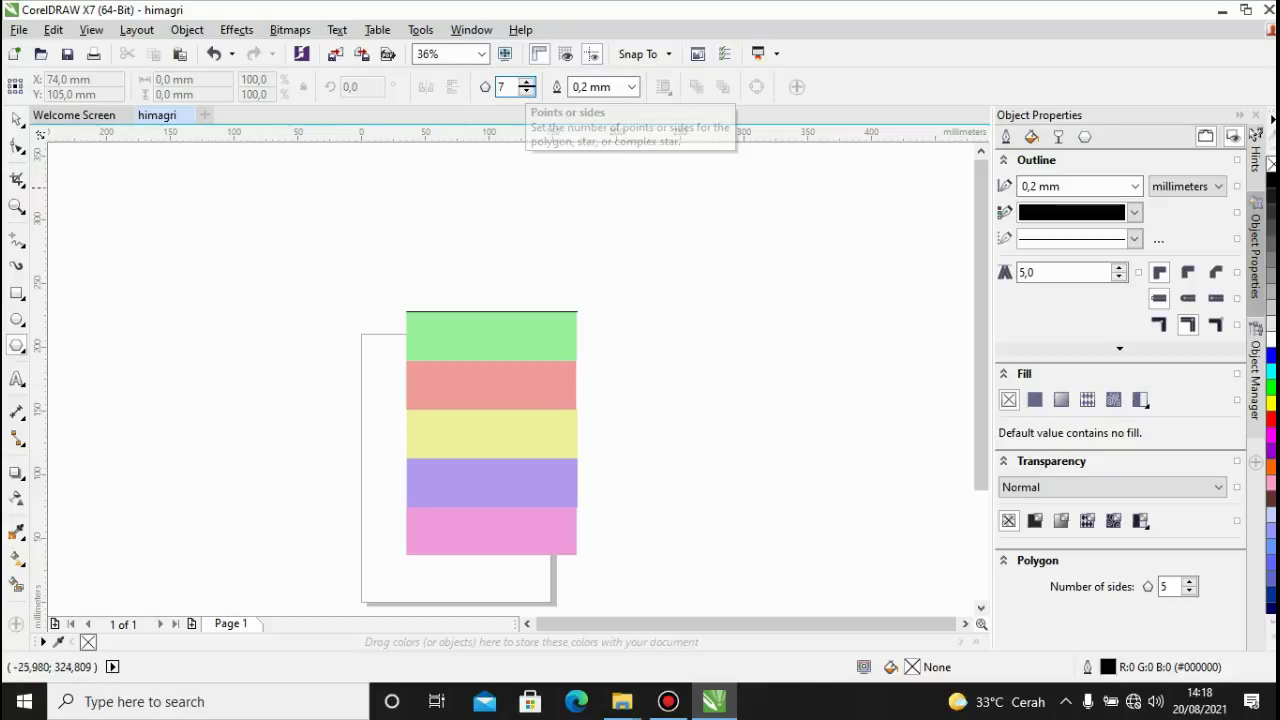
mouse_move(269, 188)
left_mouse_down()
mouse_move(371, 257)
mouse_move(376, 291)
left_mouse_up()
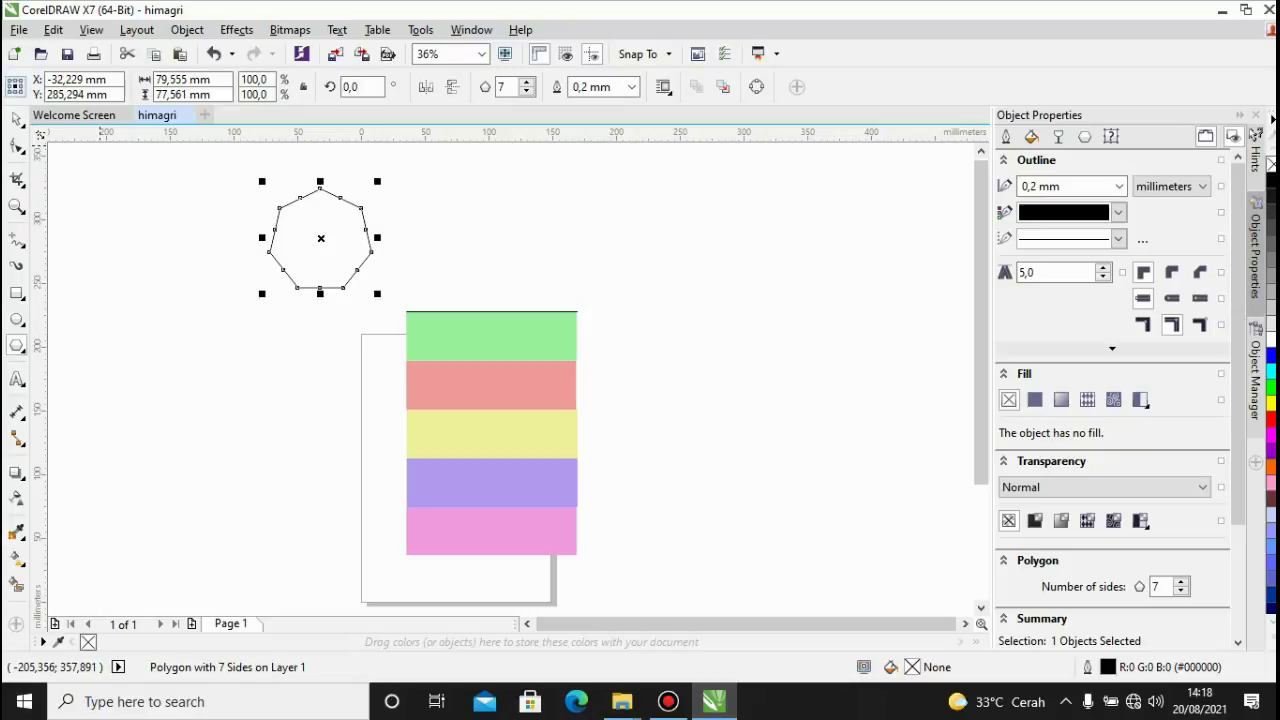
left_click(16, 118)
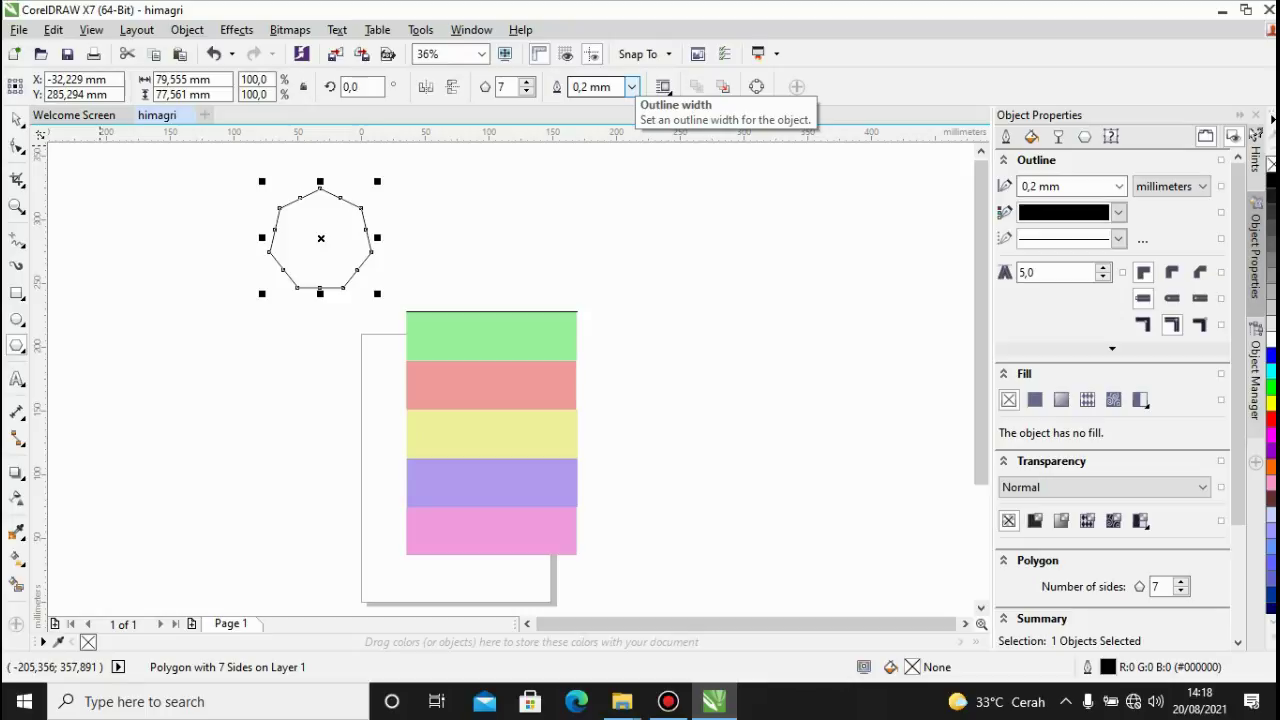
Set the seven-sided polygon's outline width to 2.5 mm and delete the polygon.
left_click(631, 87)
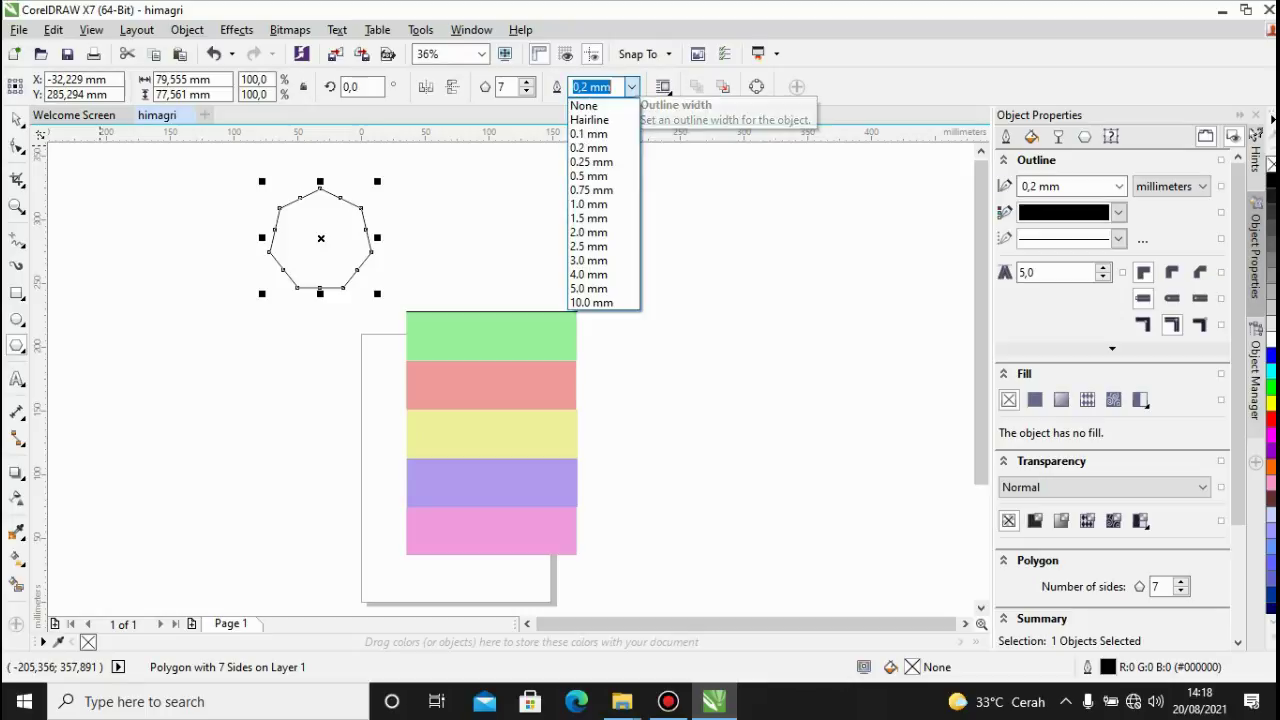
left_click(588, 246)
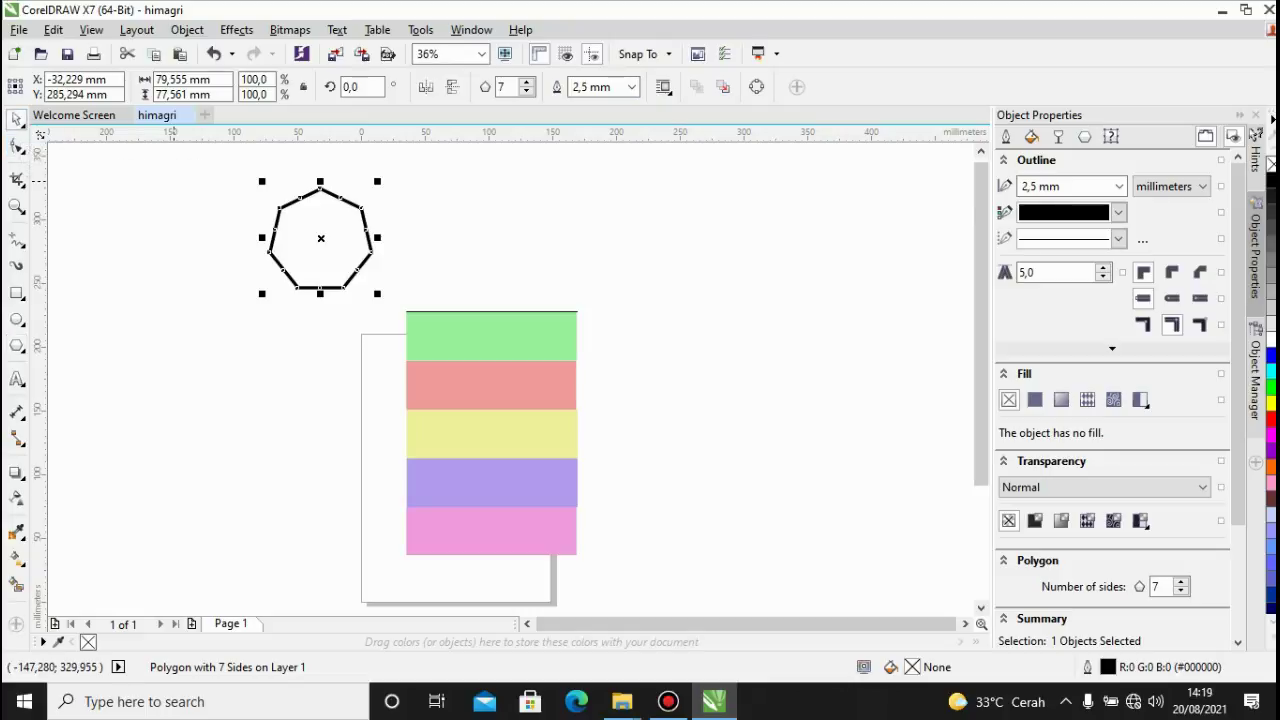
key("Delete")
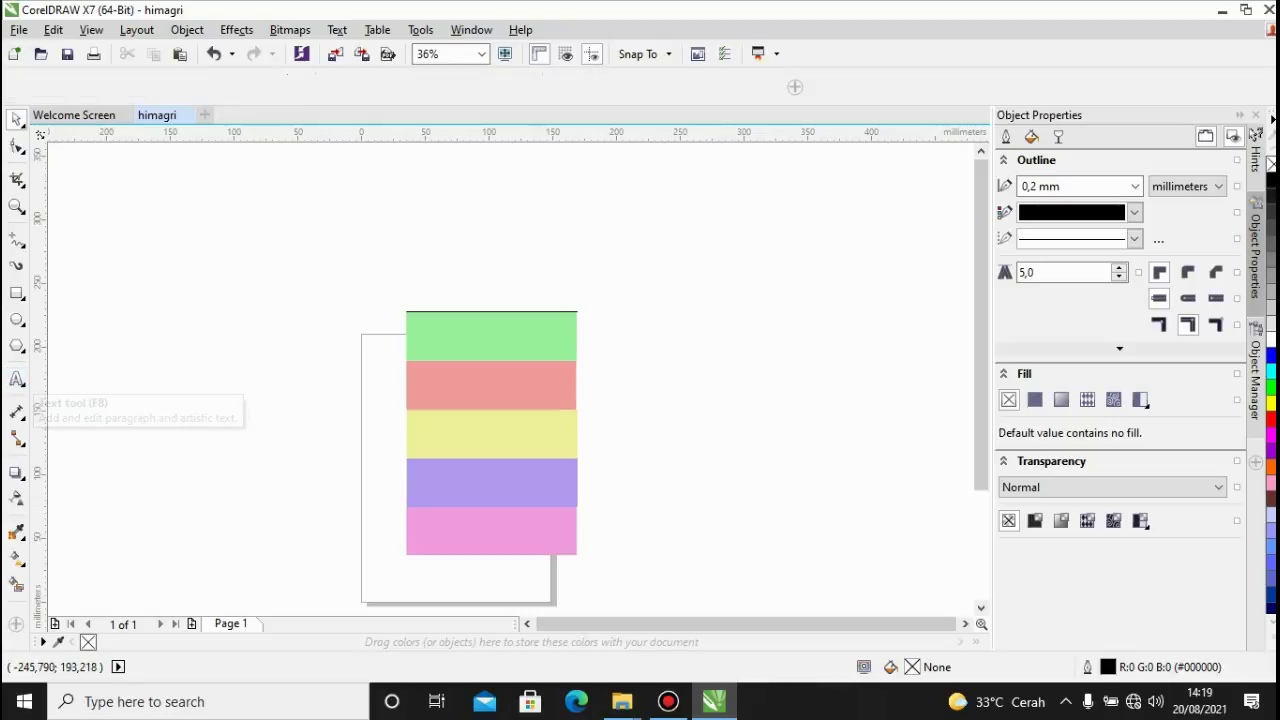
Add the artistic text "satukan" on the image's red stripe and delete it.
left_click(17, 379)
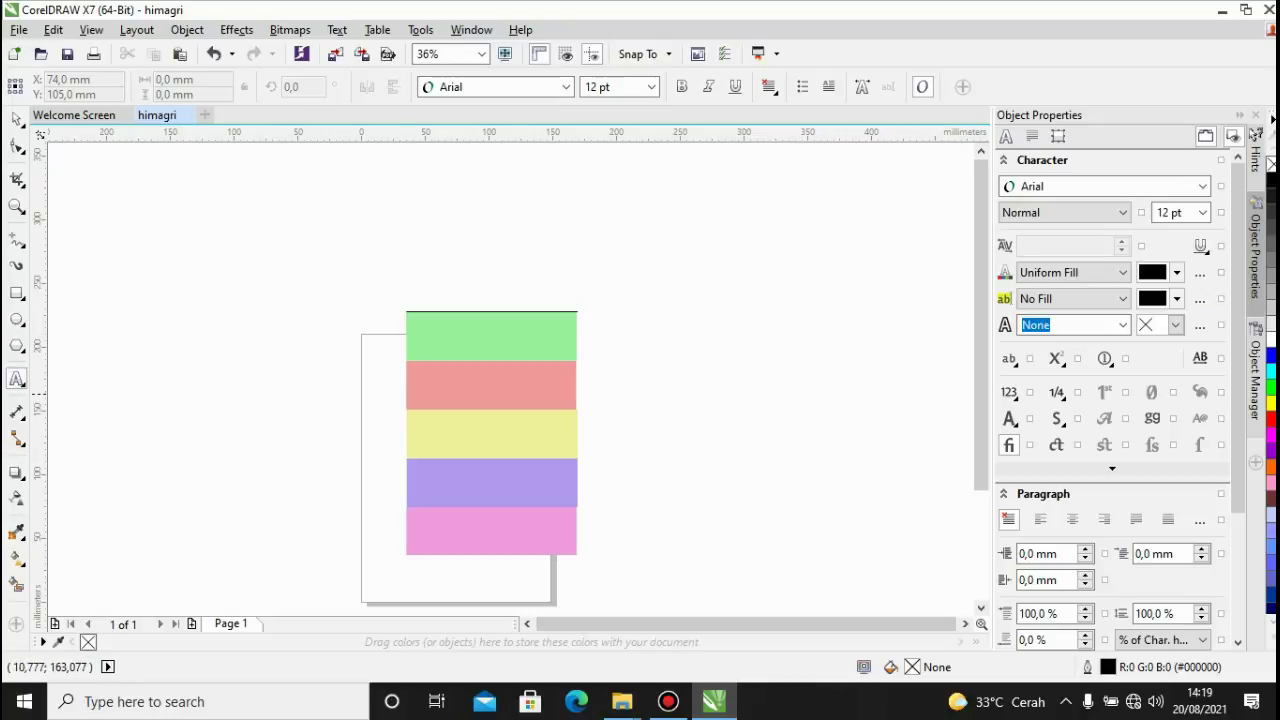
left_click(416, 386)
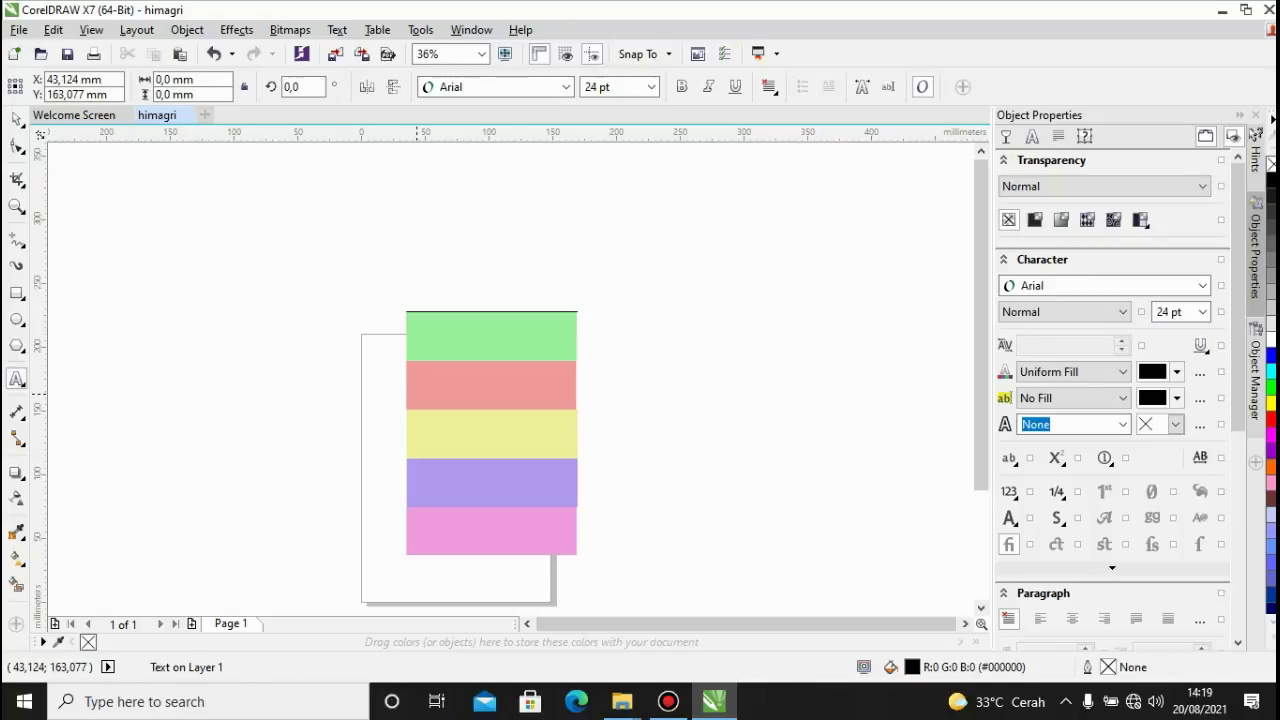
type("sat")
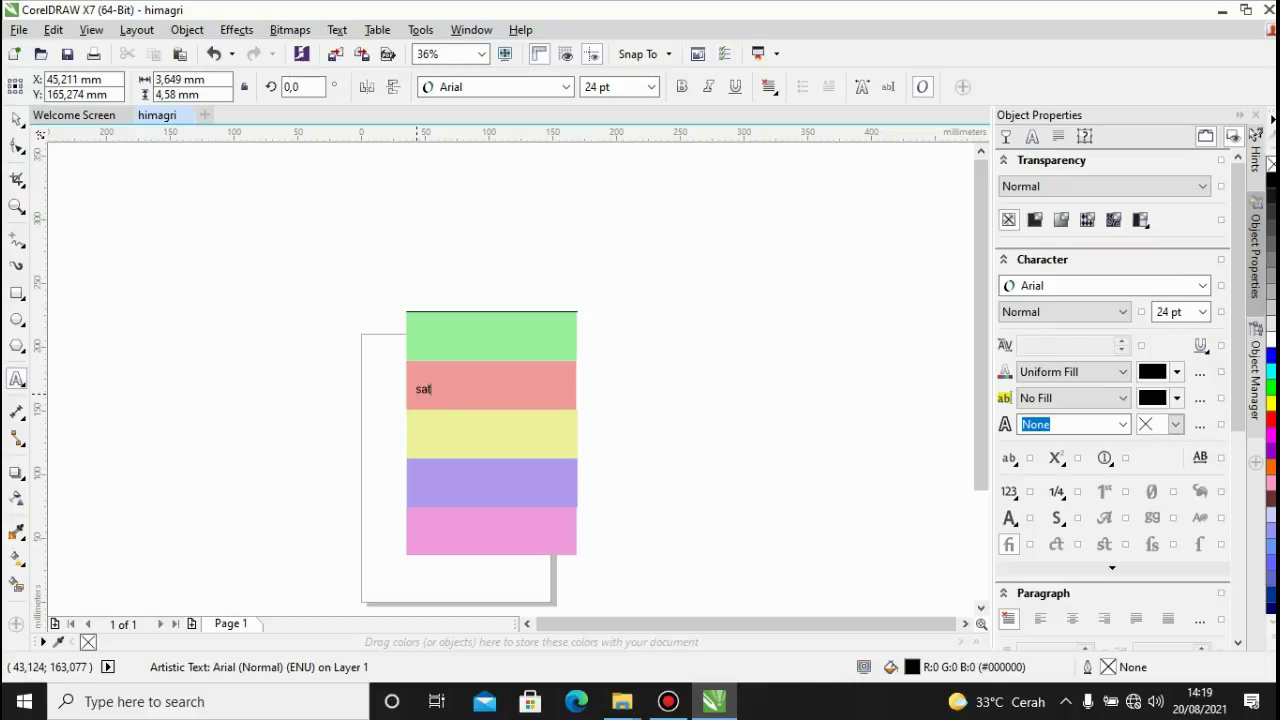
type("ukan")
left_click(17, 118)
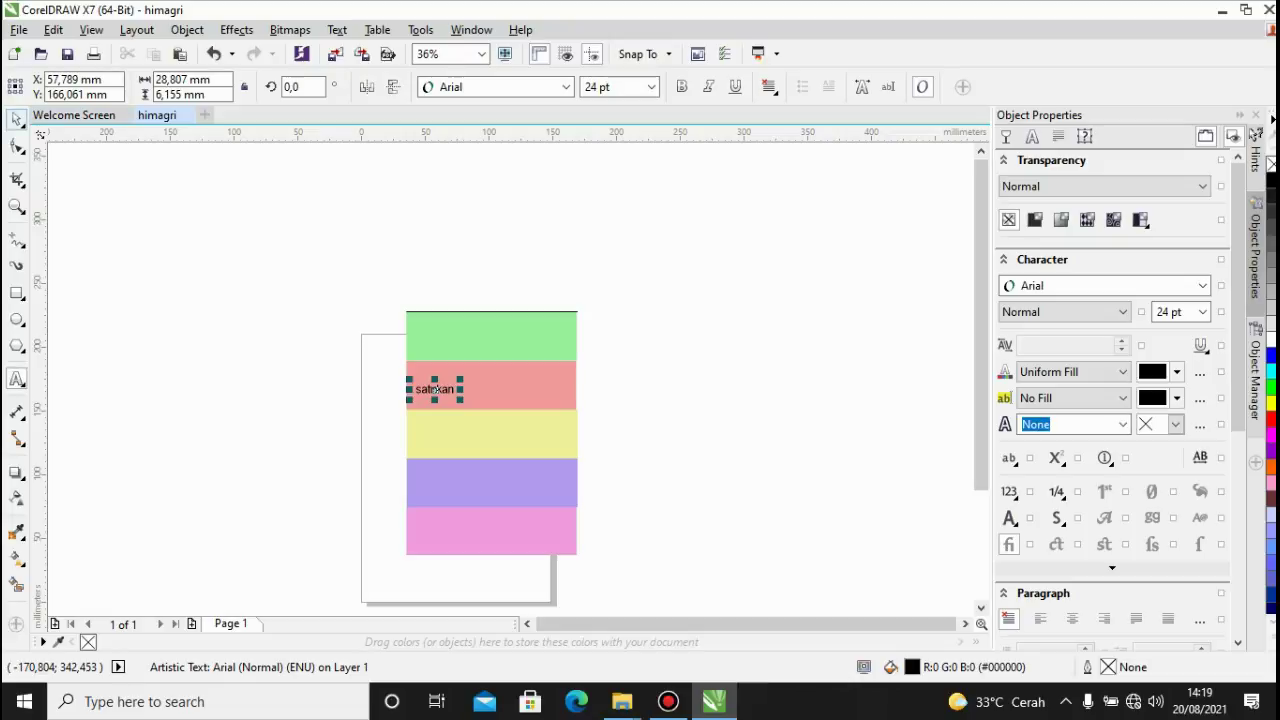
key("Delete")
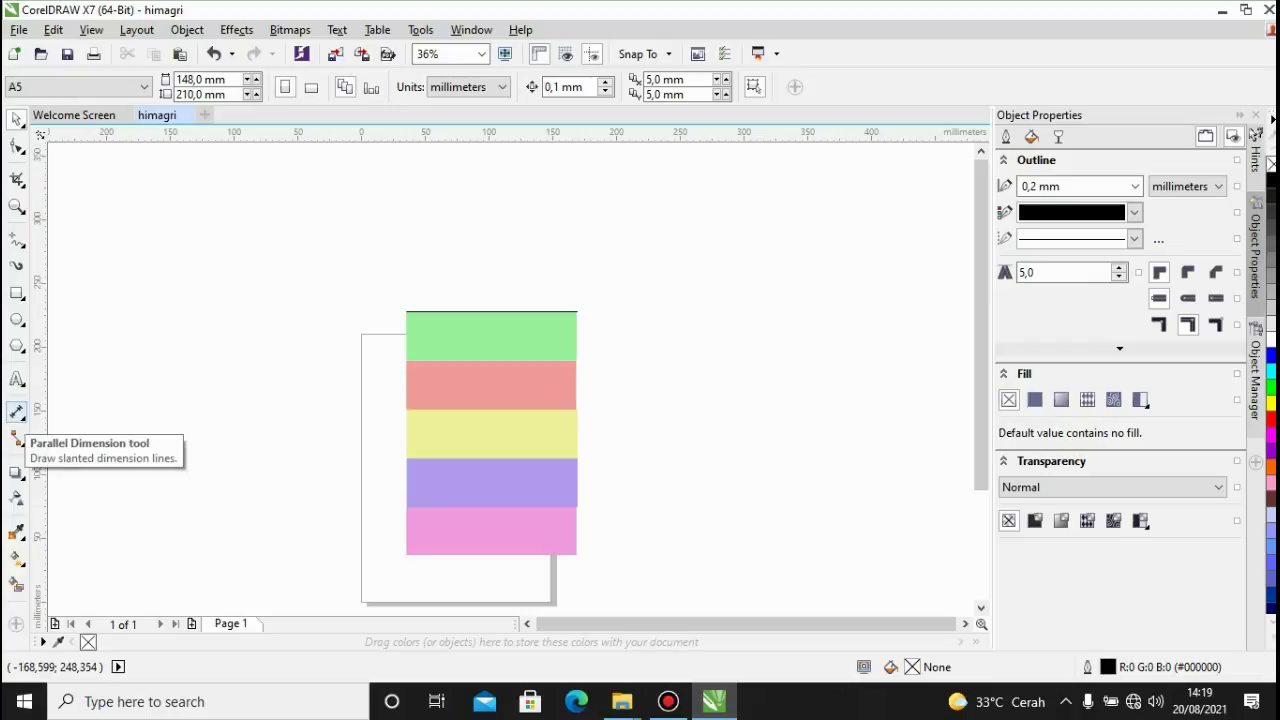
Draw two slanted dimension lines with the Parallel Dimension tool, one beside and one above the striped image.
left_click(17, 411)
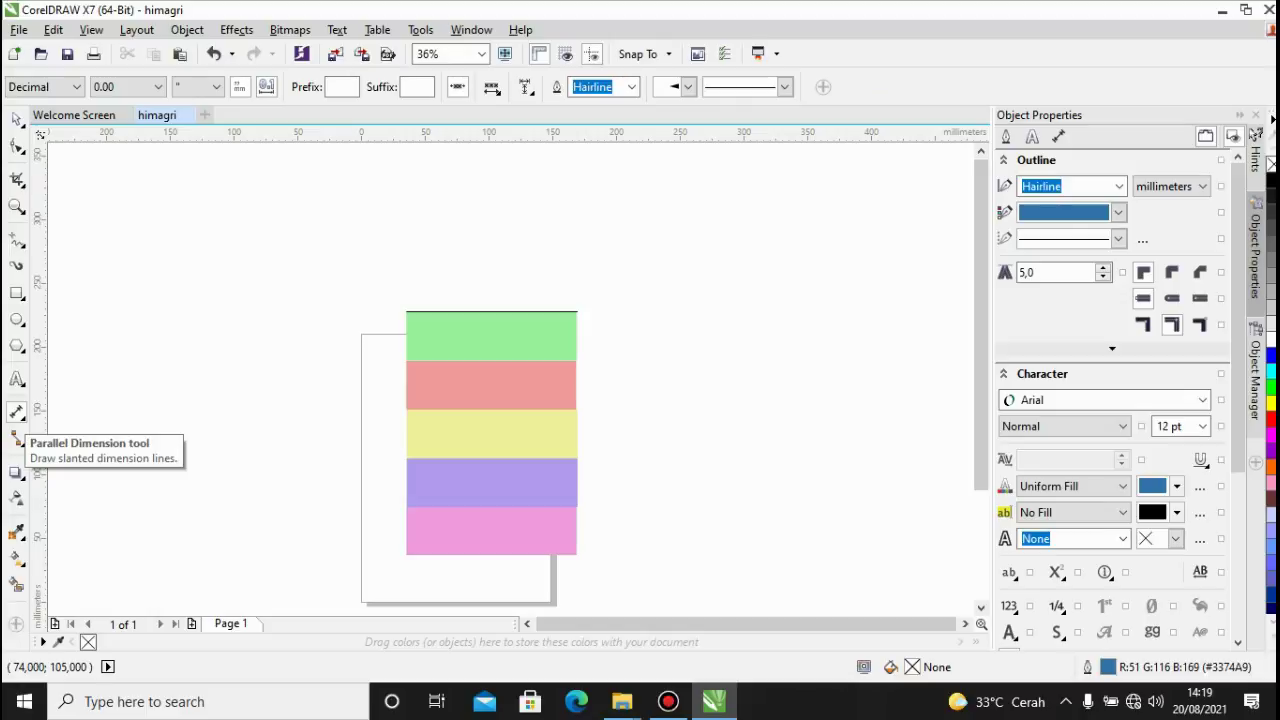
left_click_drag(149, 312, 322, 284)
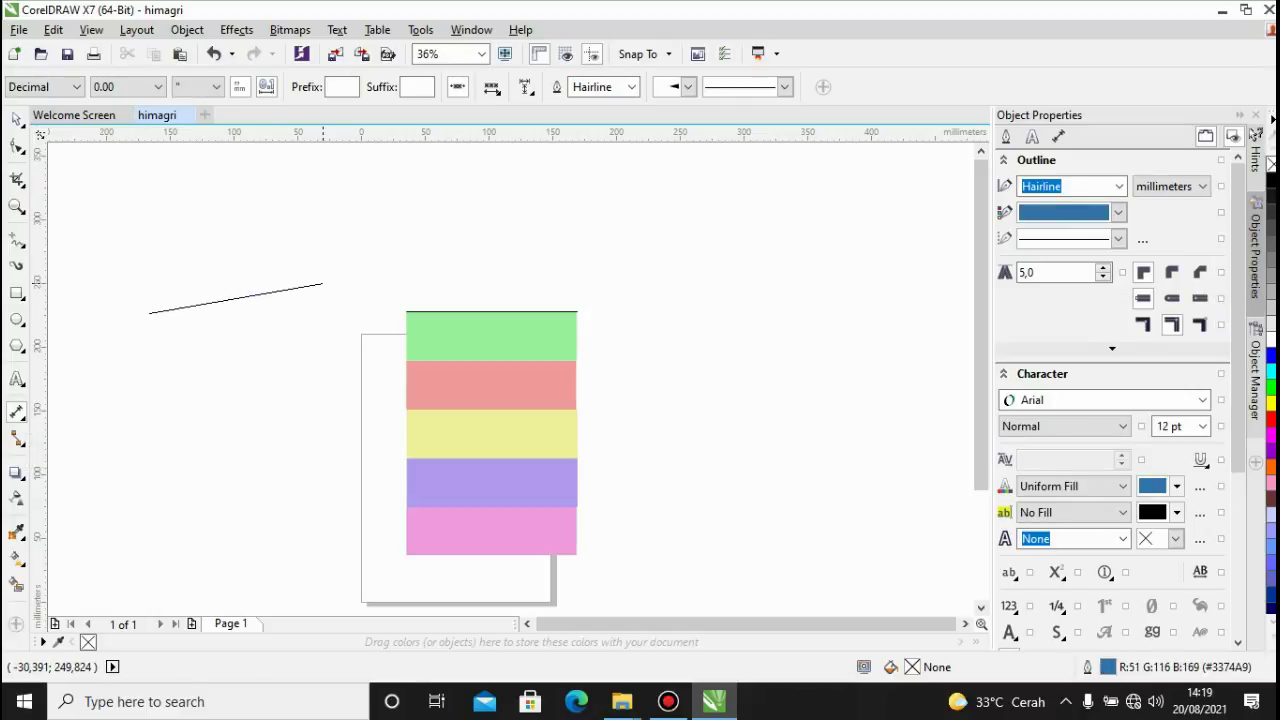
left_click(322, 284)
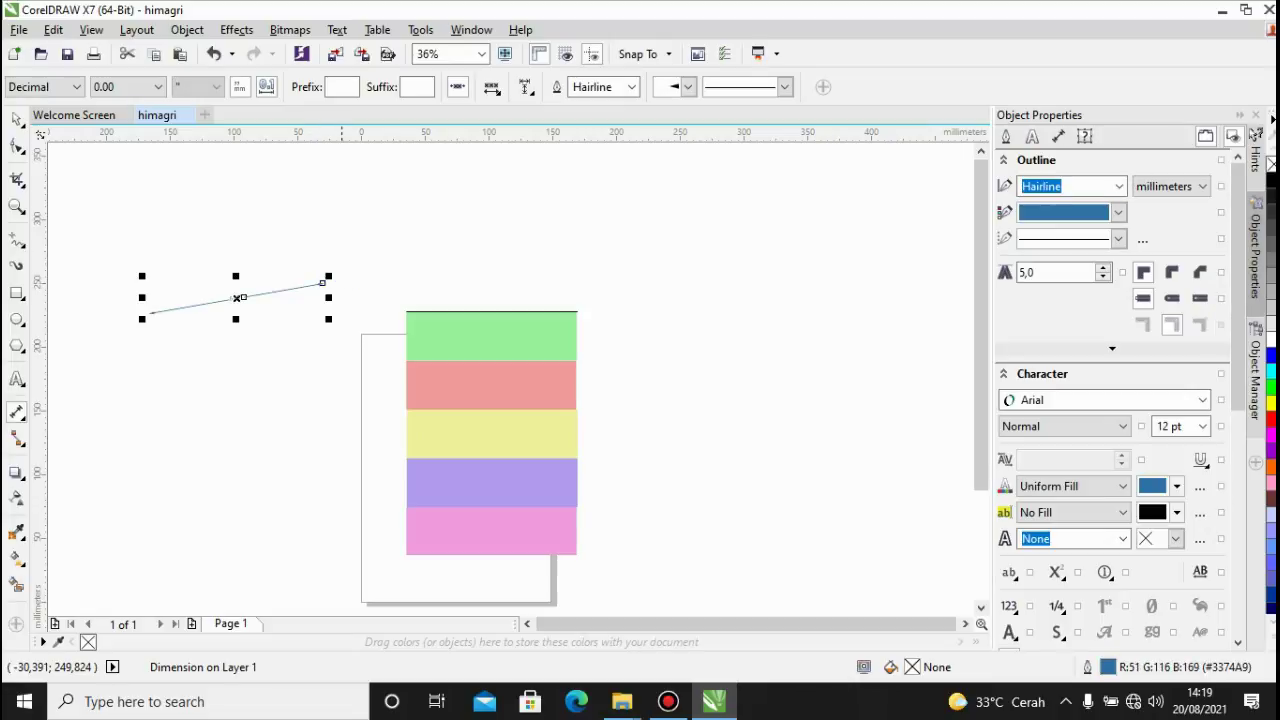
left_click_drag(341, 230, 502, 275)
left_click(503, 278)
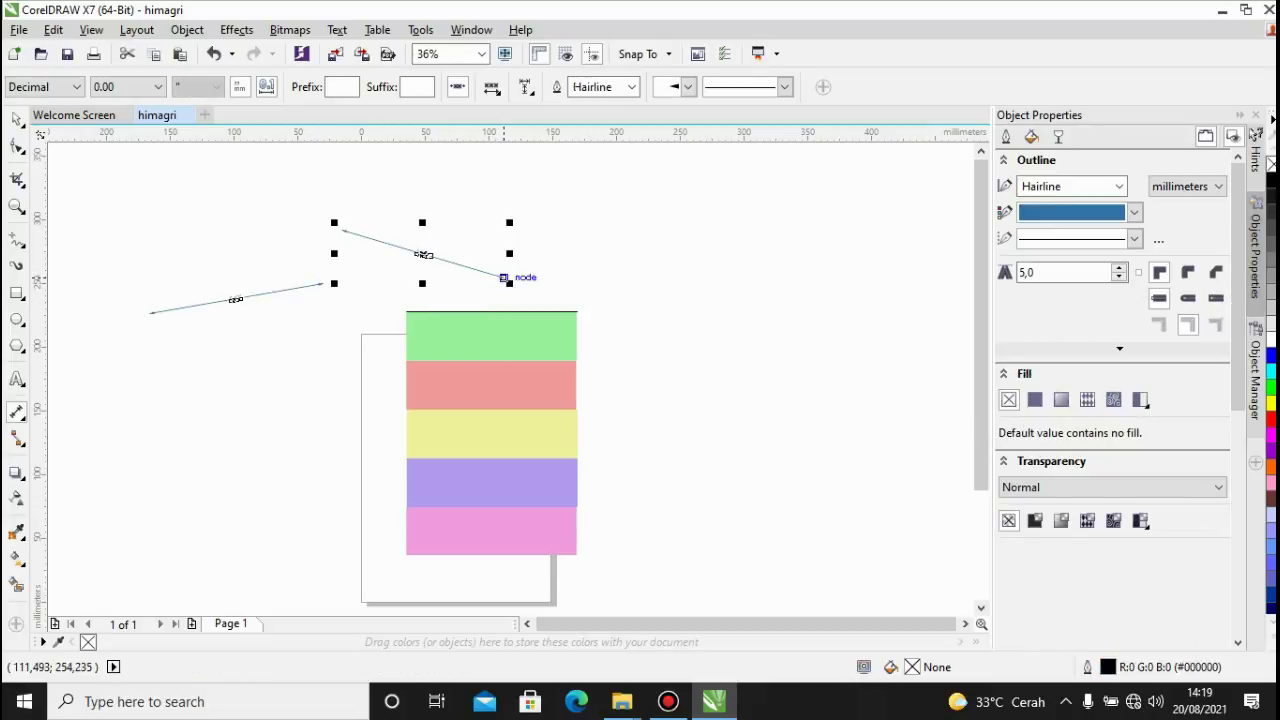
Select both slanted dimension lines together with their labels and delete them.
left_click(16, 119)
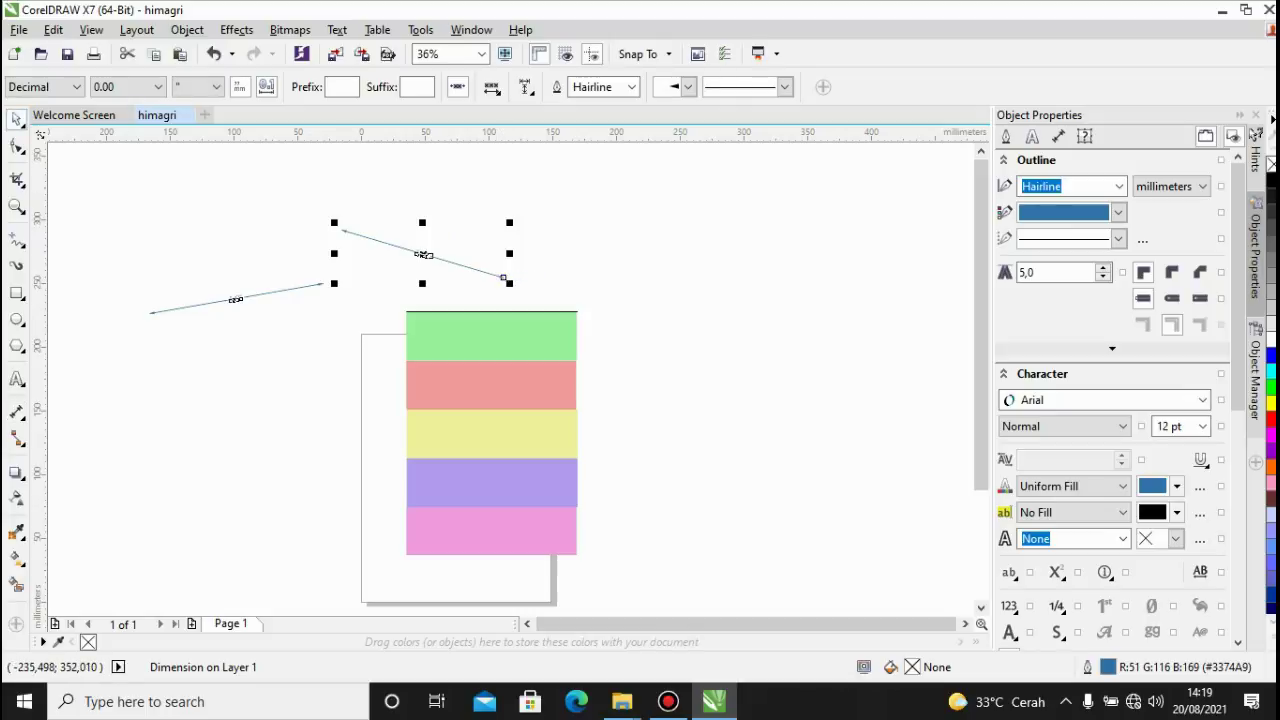
left_click_drag(100, 209, 687, 368)
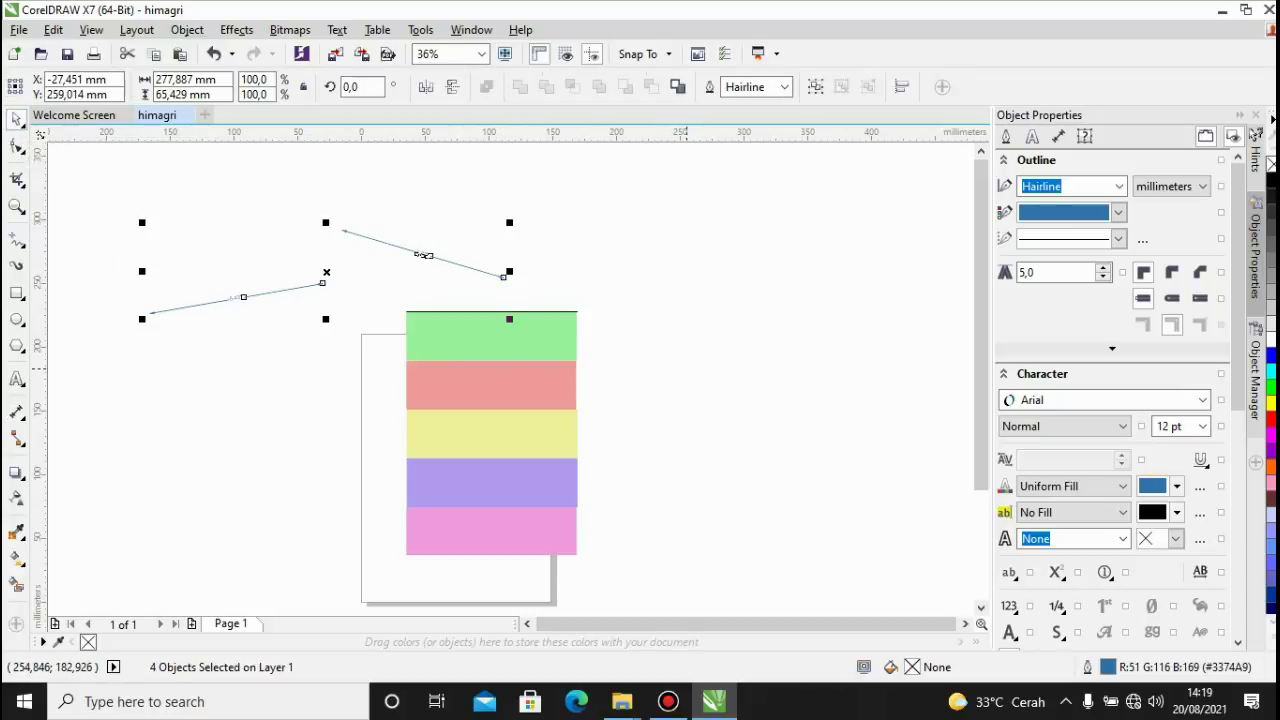
key("Delete")
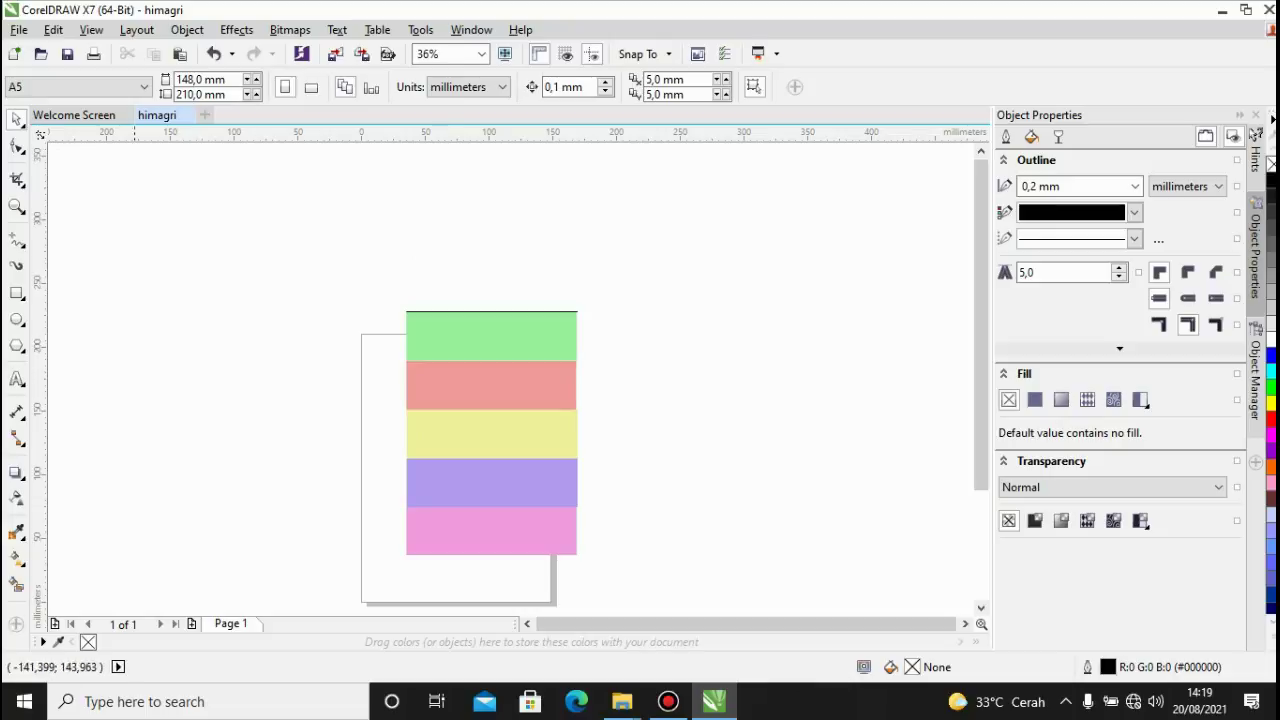
Draw two circles to the left of the striped image, about 33 mm and about 60 mm in diameter.
left_click(16, 437)
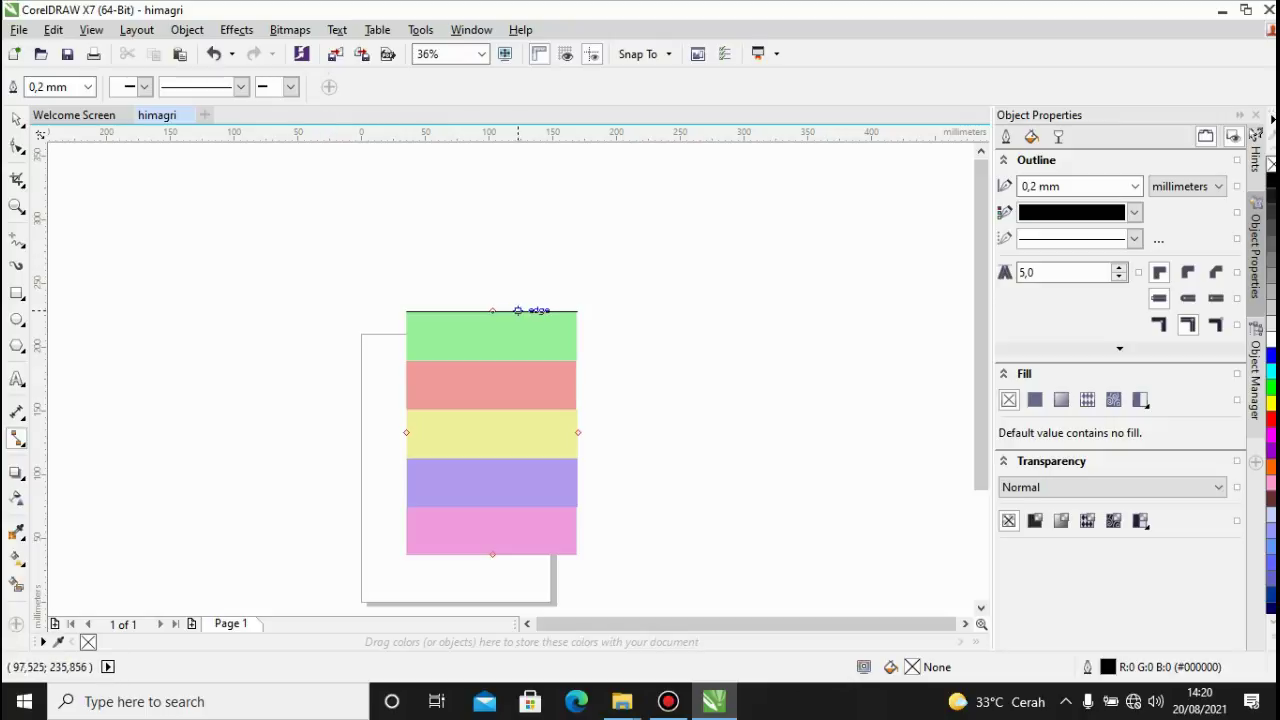
left_click(17, 120)
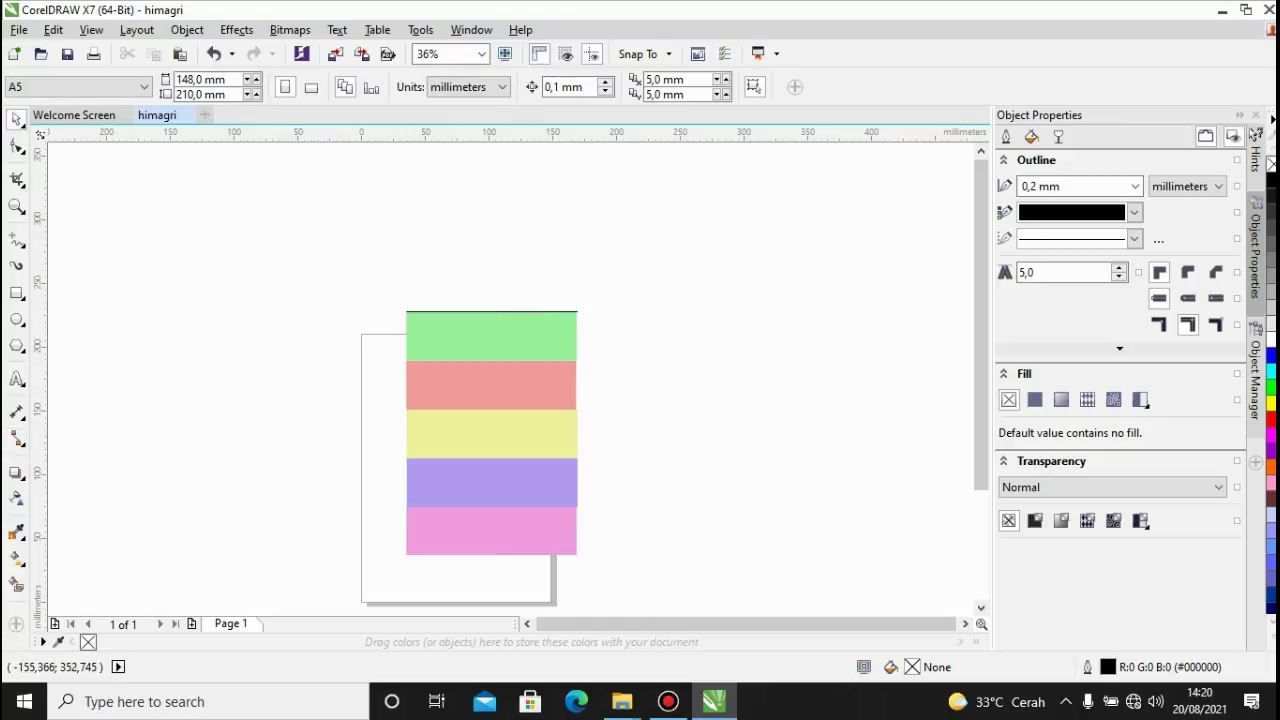
left_click(17, 319)
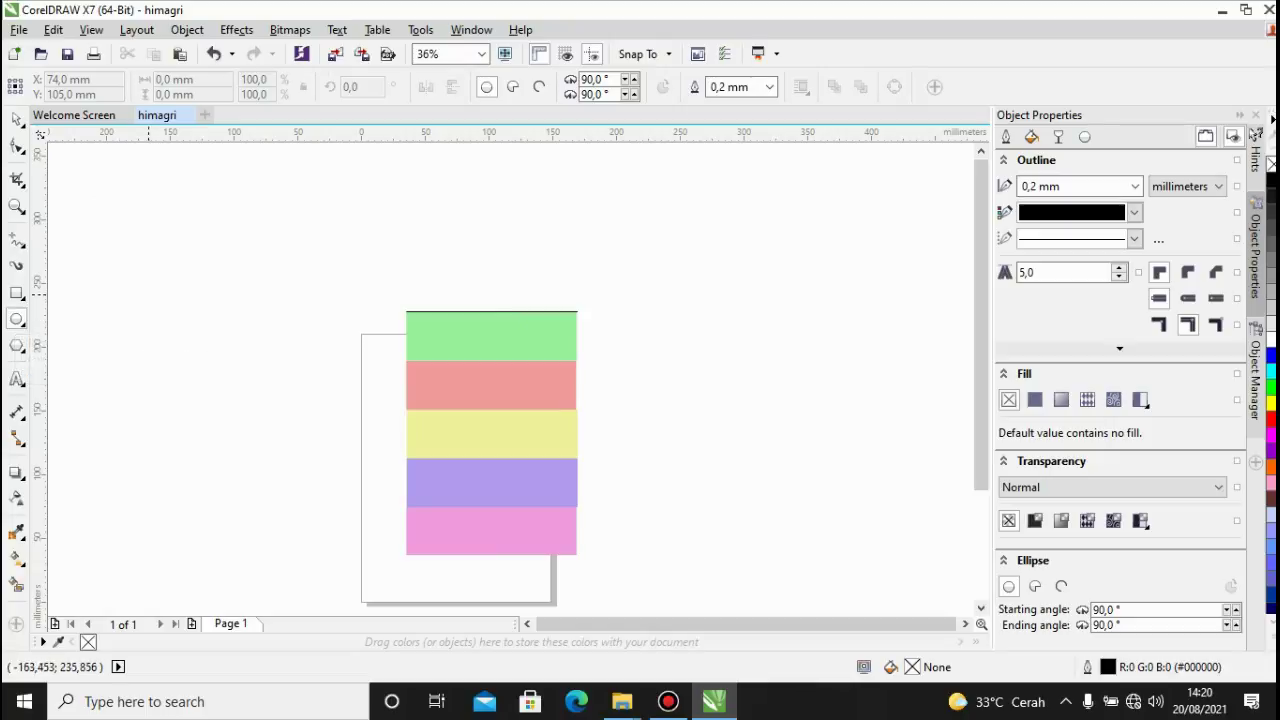
left_click_drag(158, 303, 200, 345)
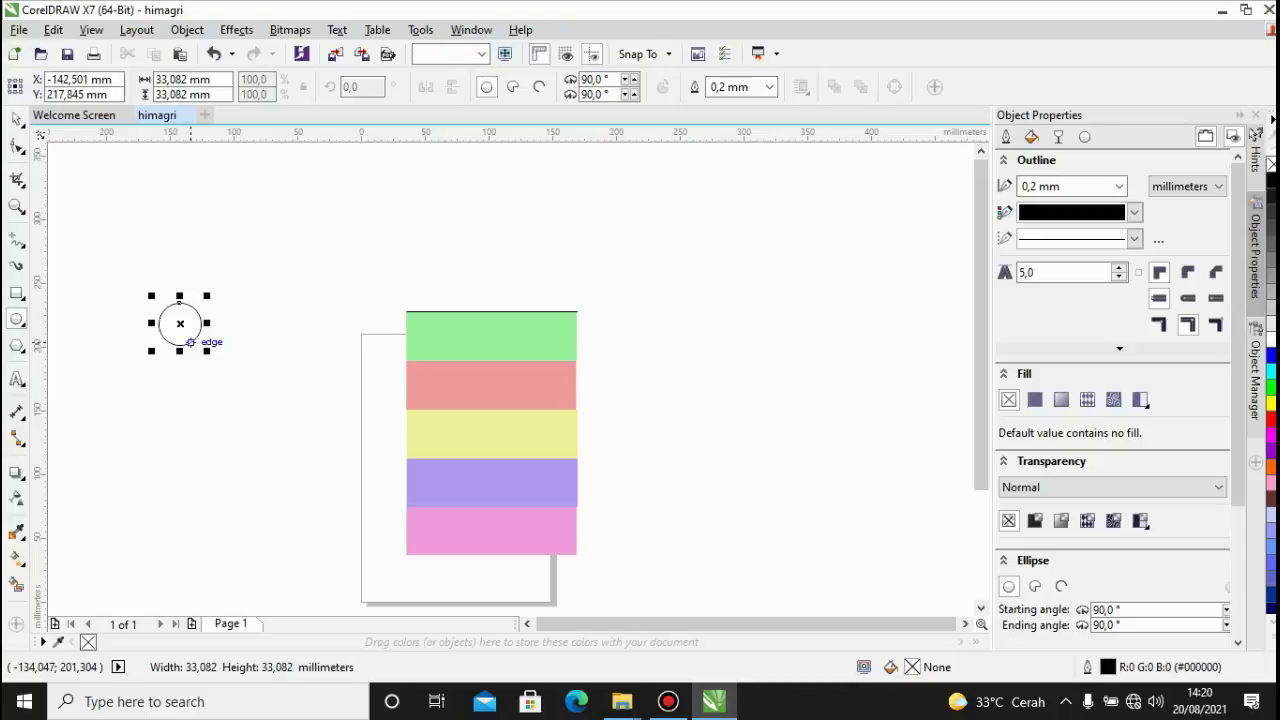
left_click_drag(248, 208, 325, 285)
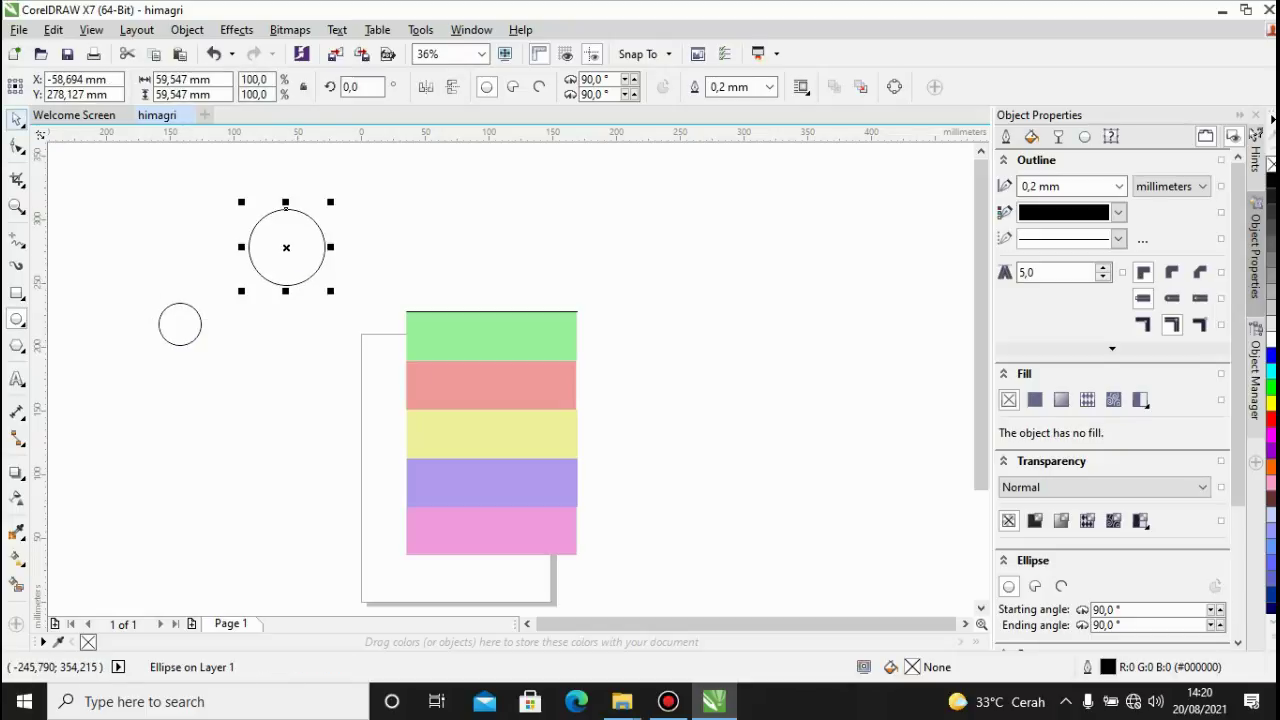
Join the two circles at their top and bottom anchor points with straight-line connectors, and delete the circles and connectors.
left_click(17, 119)
left_click(17, 438)
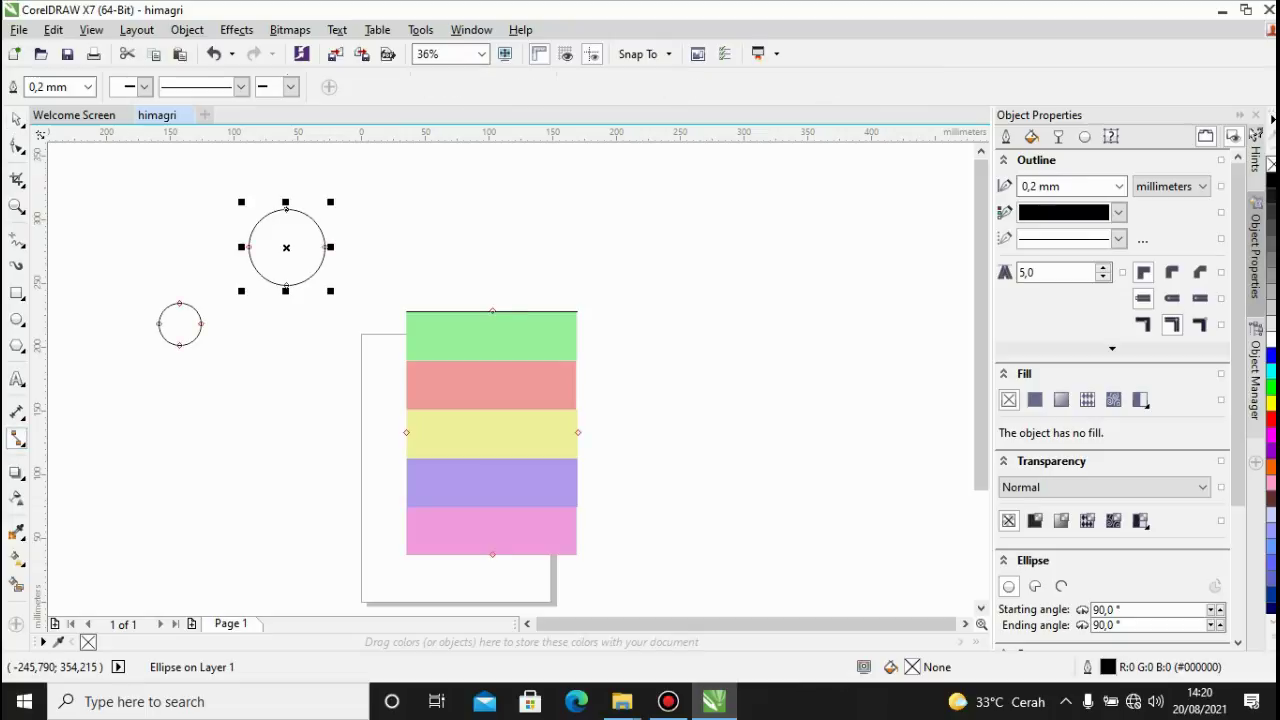
left_click_drag(228, 241, 286, 209)
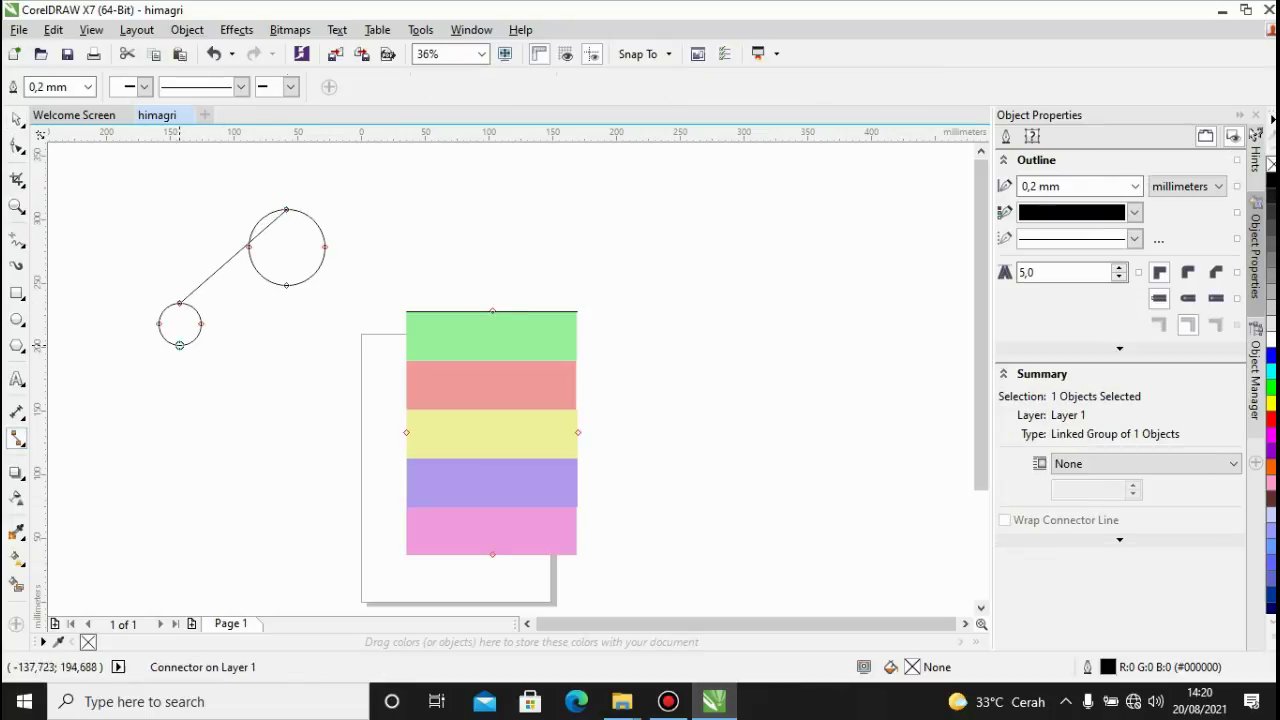
mouse_move(179, 345)
left_mouse_down()
mouse_move(286, 285)
mouse_move(286, 247)
mouse_move(355, 312)
mouse_move(210, 186)
mouse_move(320, 236)
left_mouse_up()
left_click(17, 119)
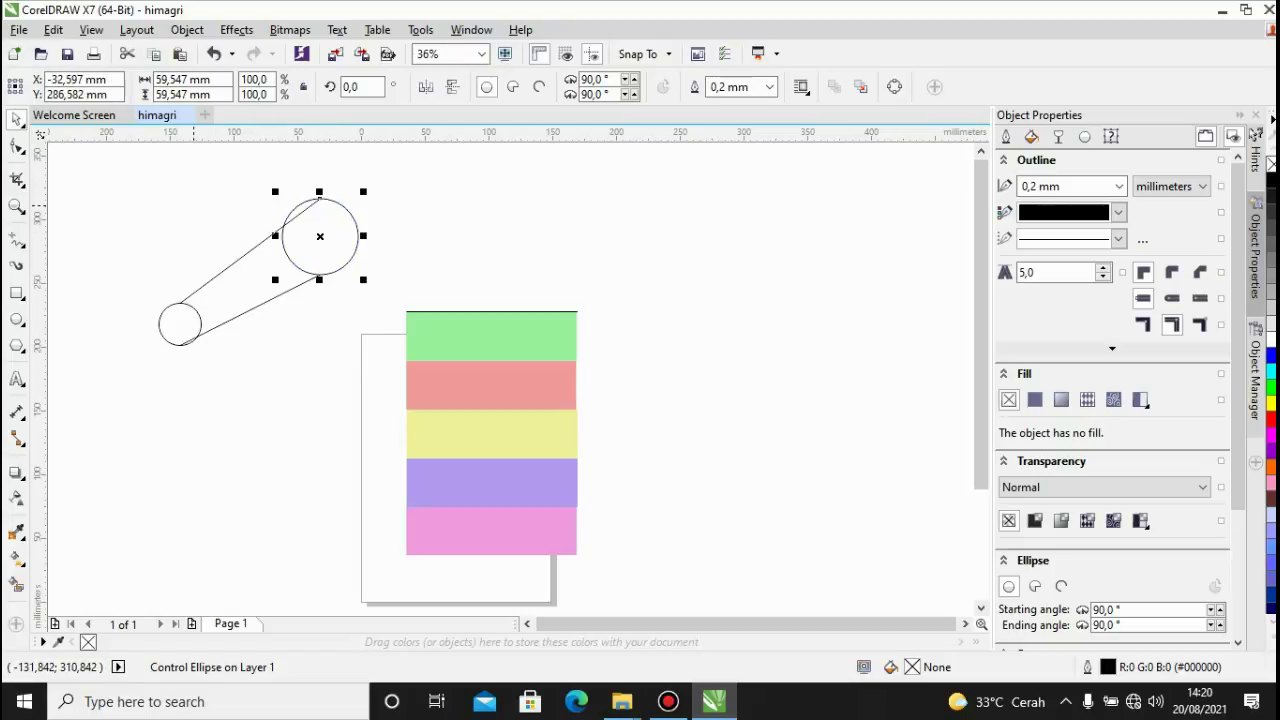
key("Delete")
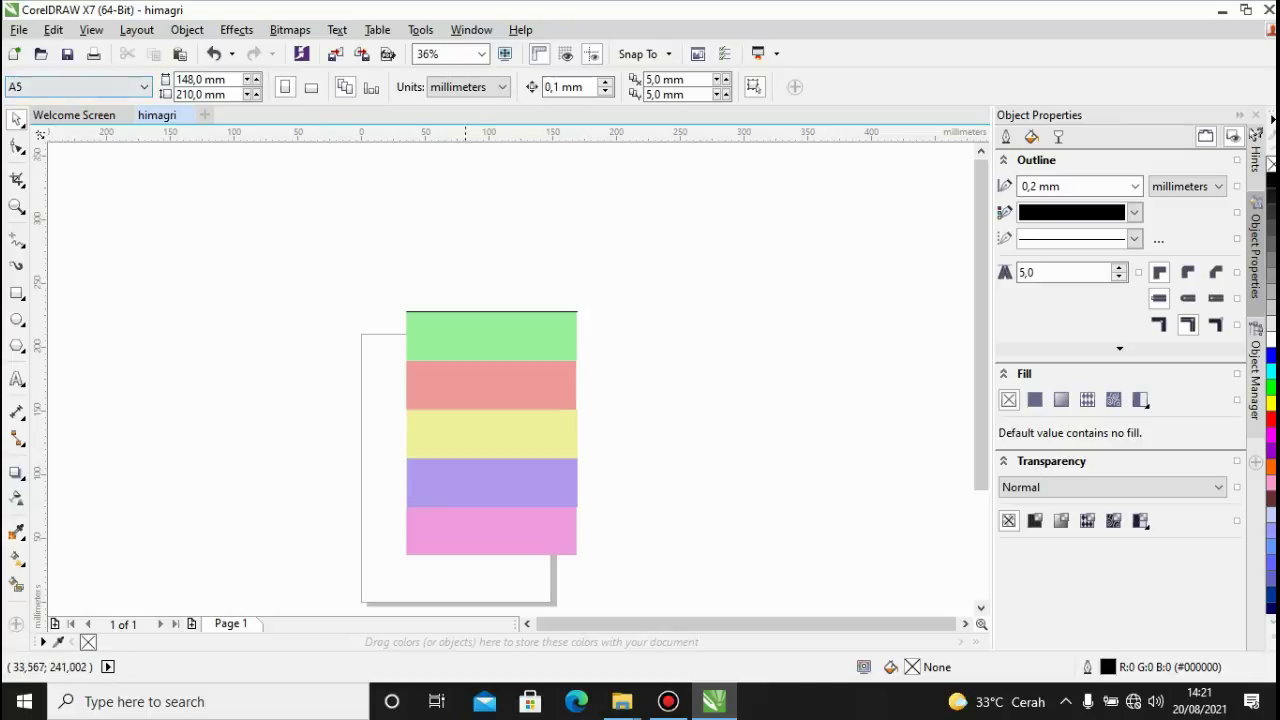
Move the striped image off the page to its left and draw a circle about 68 mm in diameter on the page.
left_click(477, 345)
left_click_drag(477, 345, 244, 271)
left_click(16, 319)
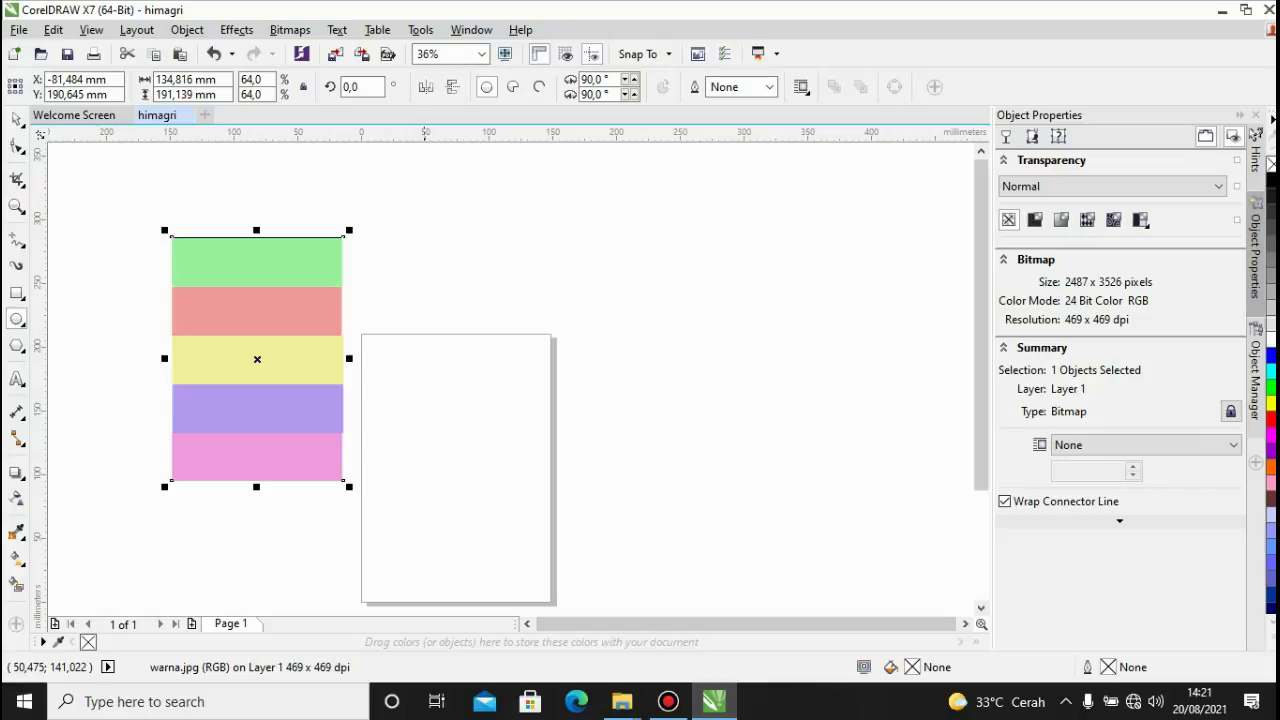
left_click_drag(400, 404, 487, 491)
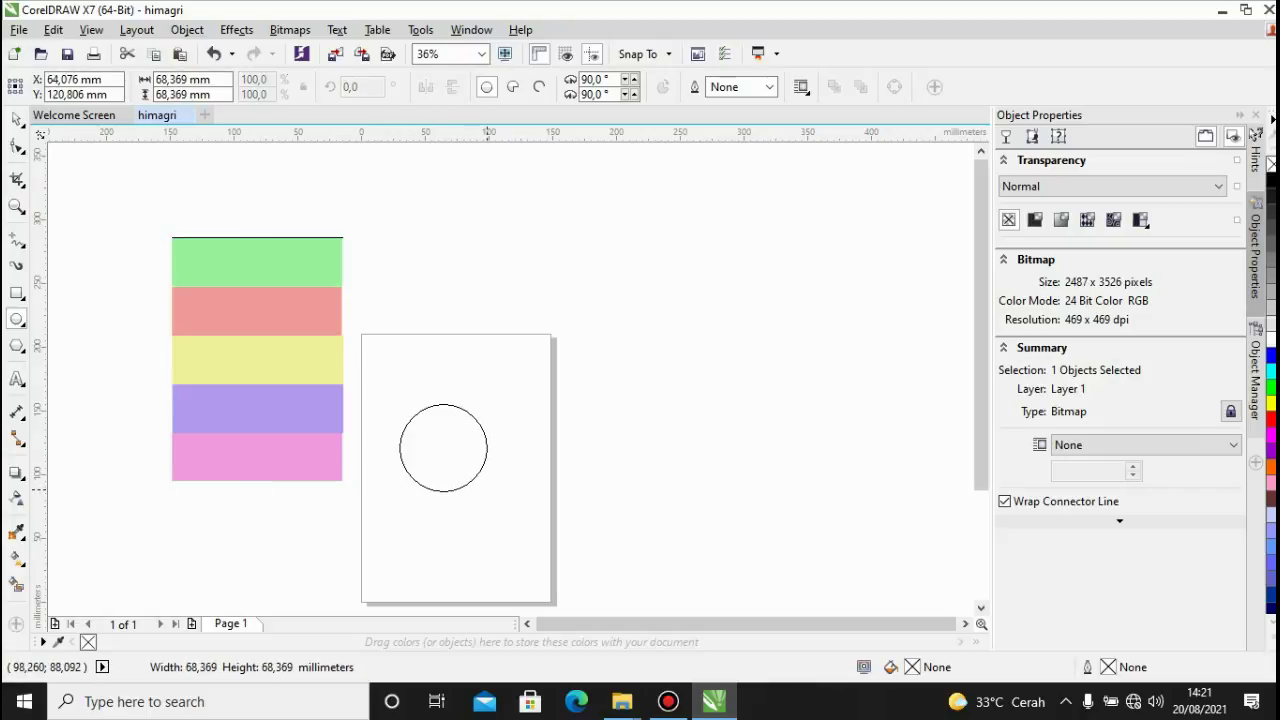
key("space")
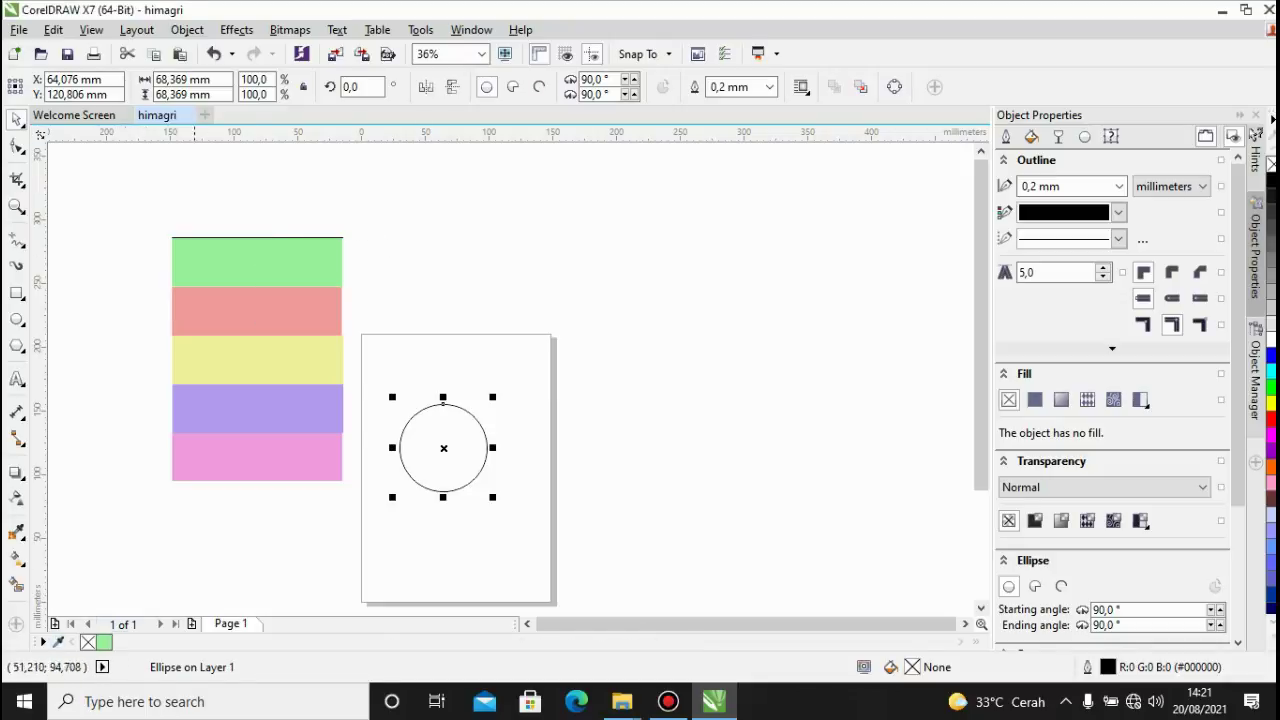
Fill the circle with the image's light green (#9AF29C) and set its outline to None.
left_click(104, 642)
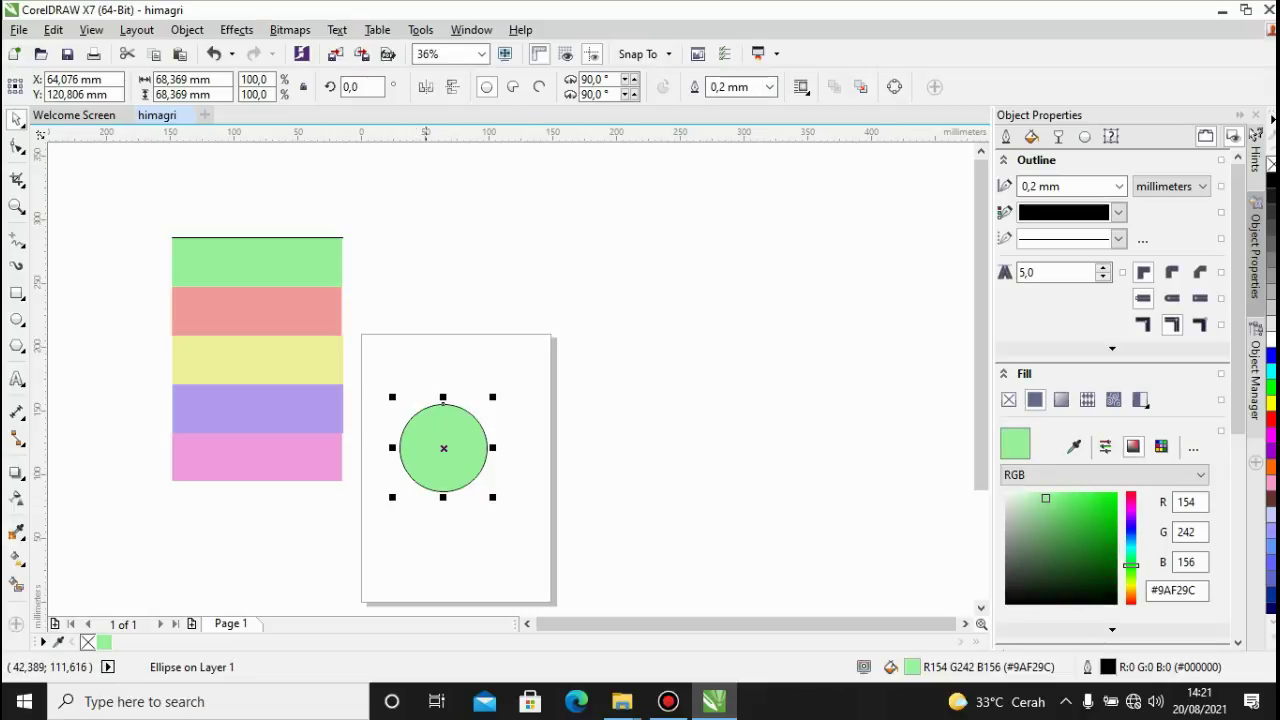
left_click(769, 87)
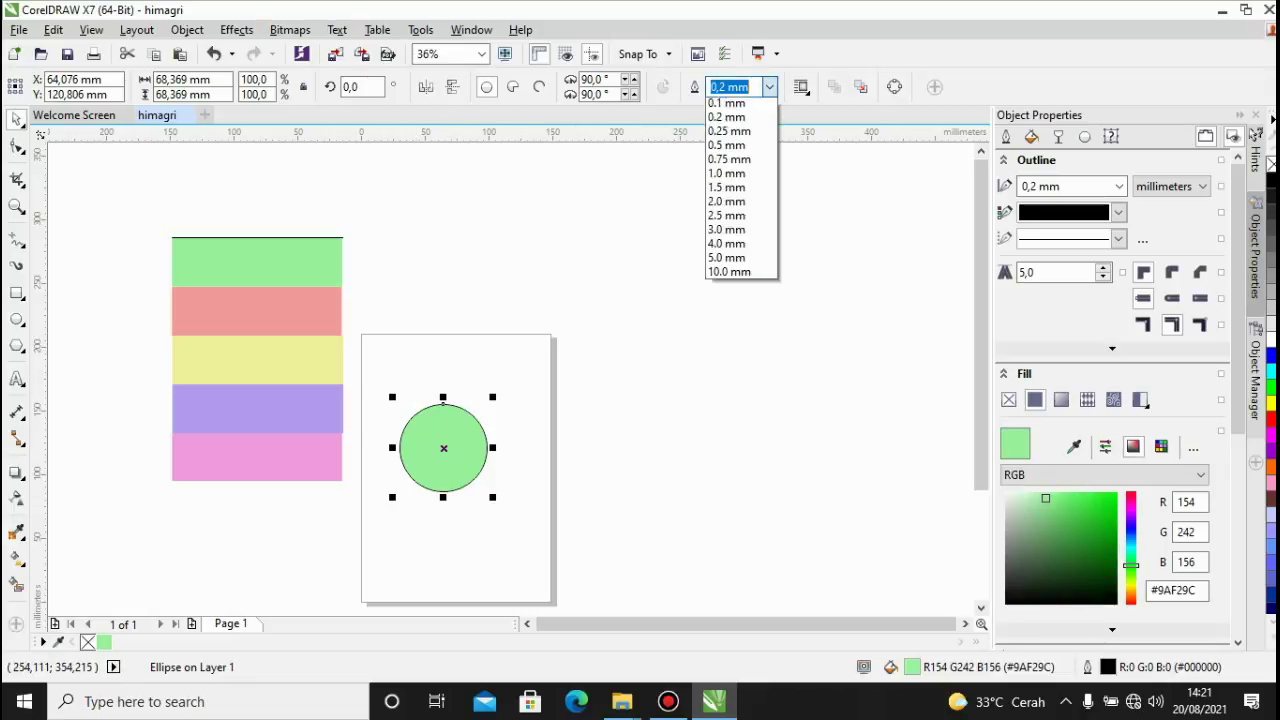
left_click(722, 105)
key("Escape")
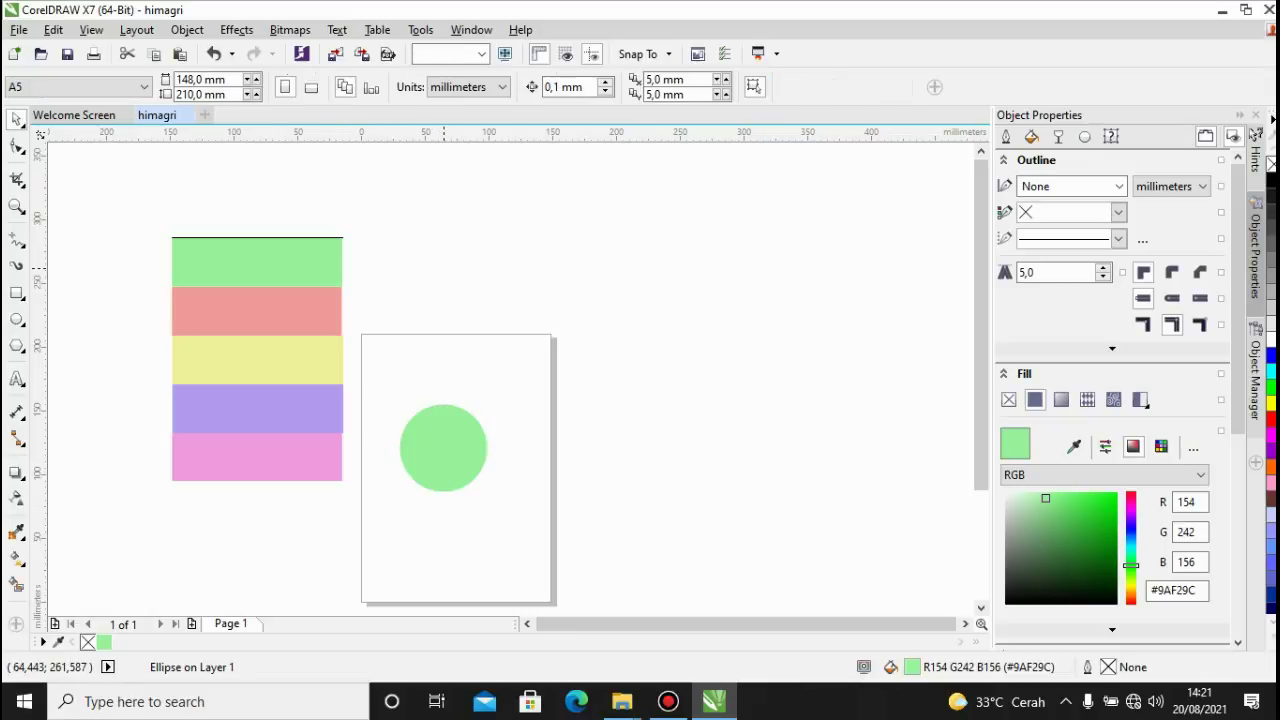
Apply a drop shadow to the green circle, offset about 6.6 mm right and 4.4 mm down, and move the circle slightly lower.
left_click(446, 447)
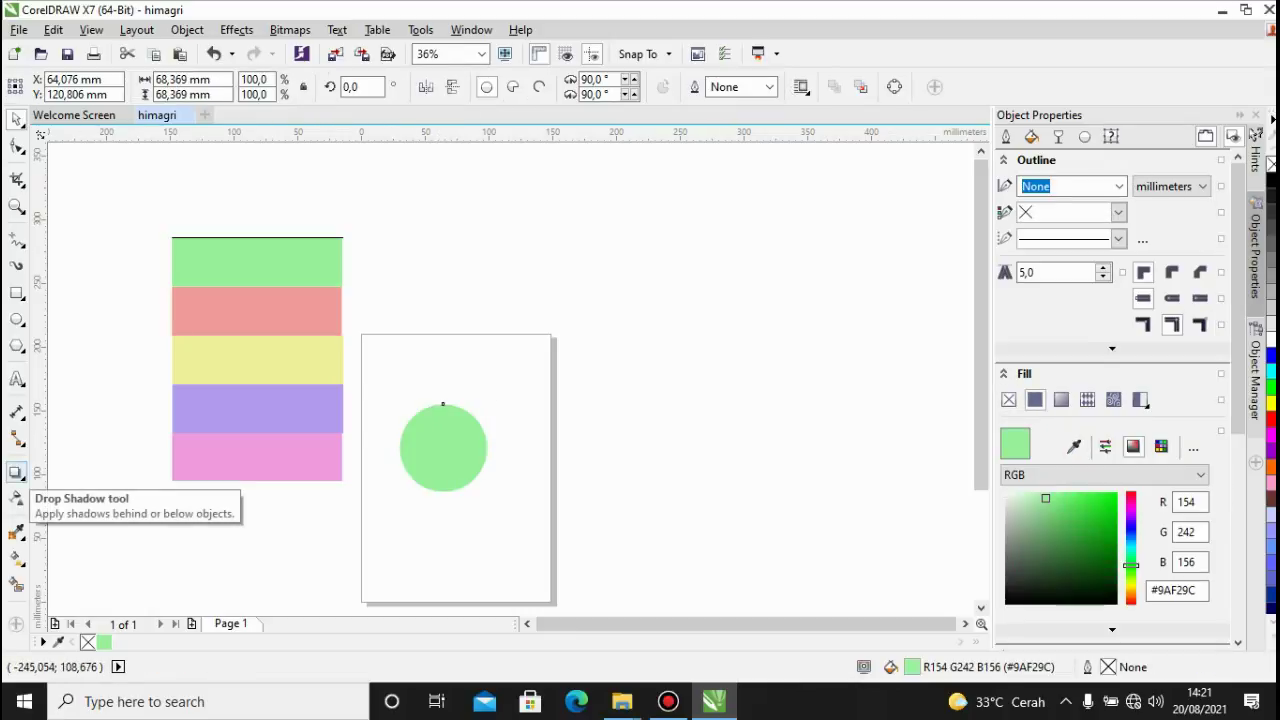
left_click(16, 472)
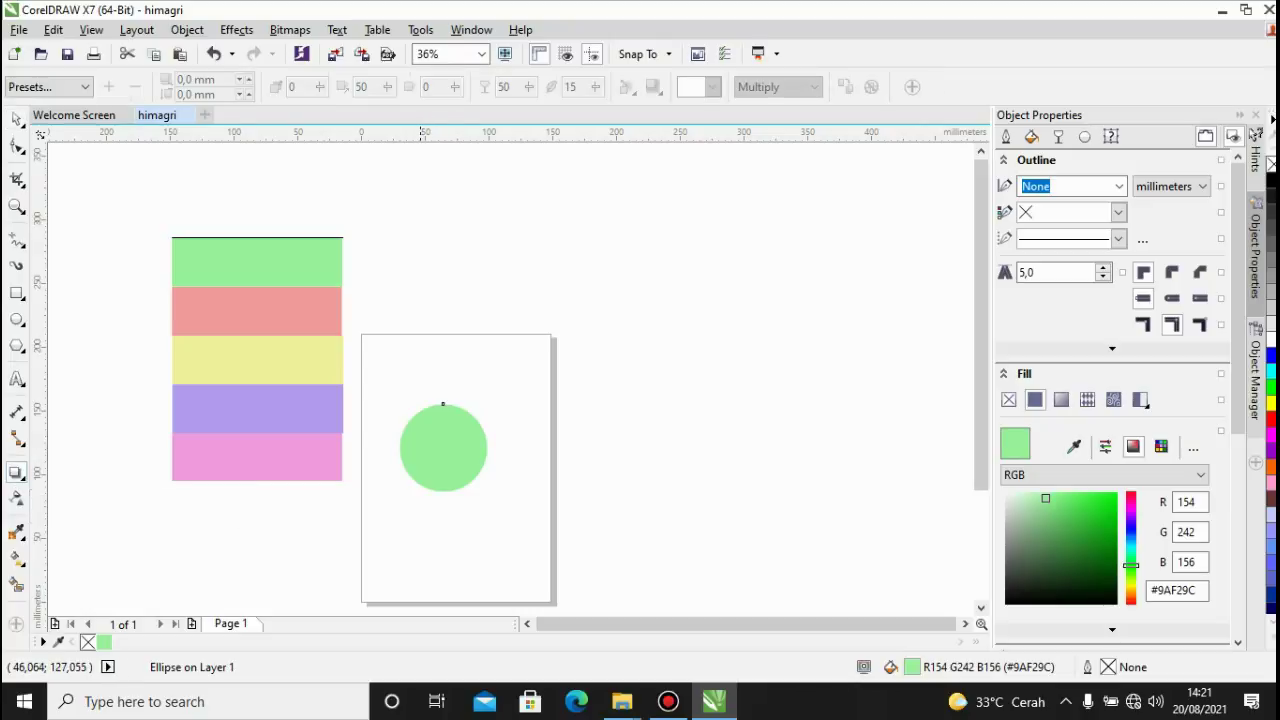
left_click_drag(443, 447, 494, 481)
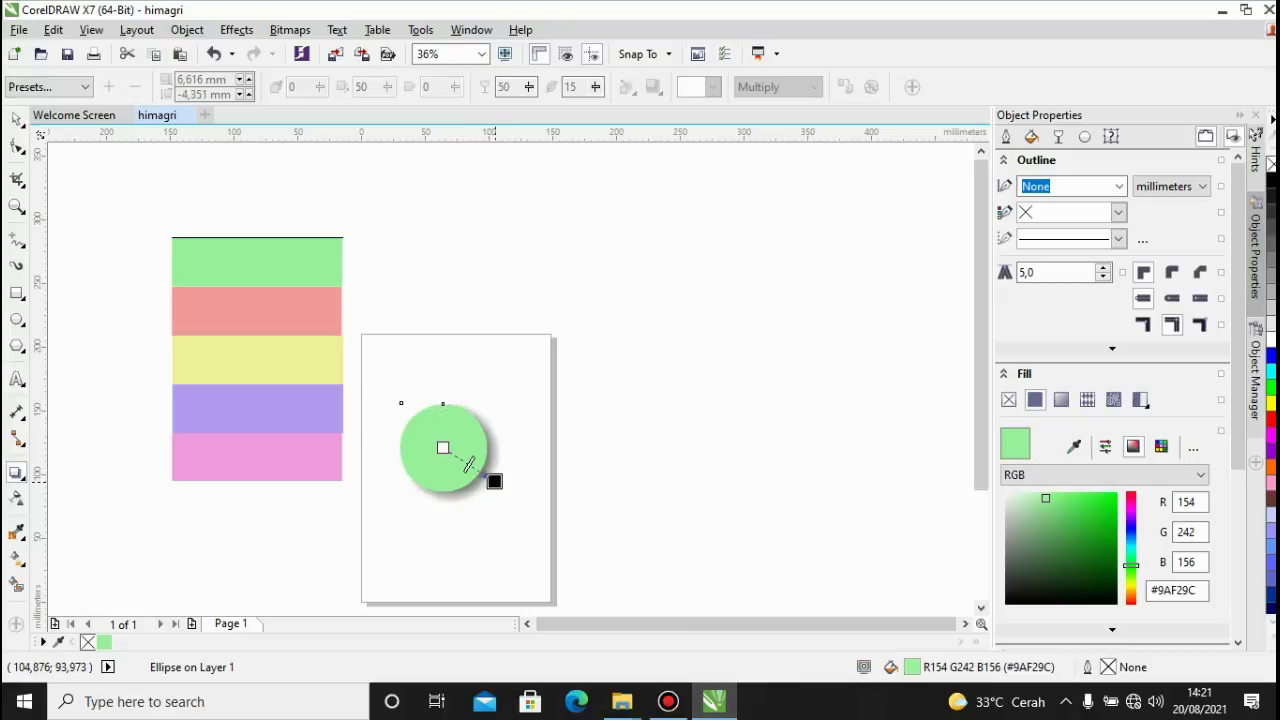
key("space")
left_click(449, 451)
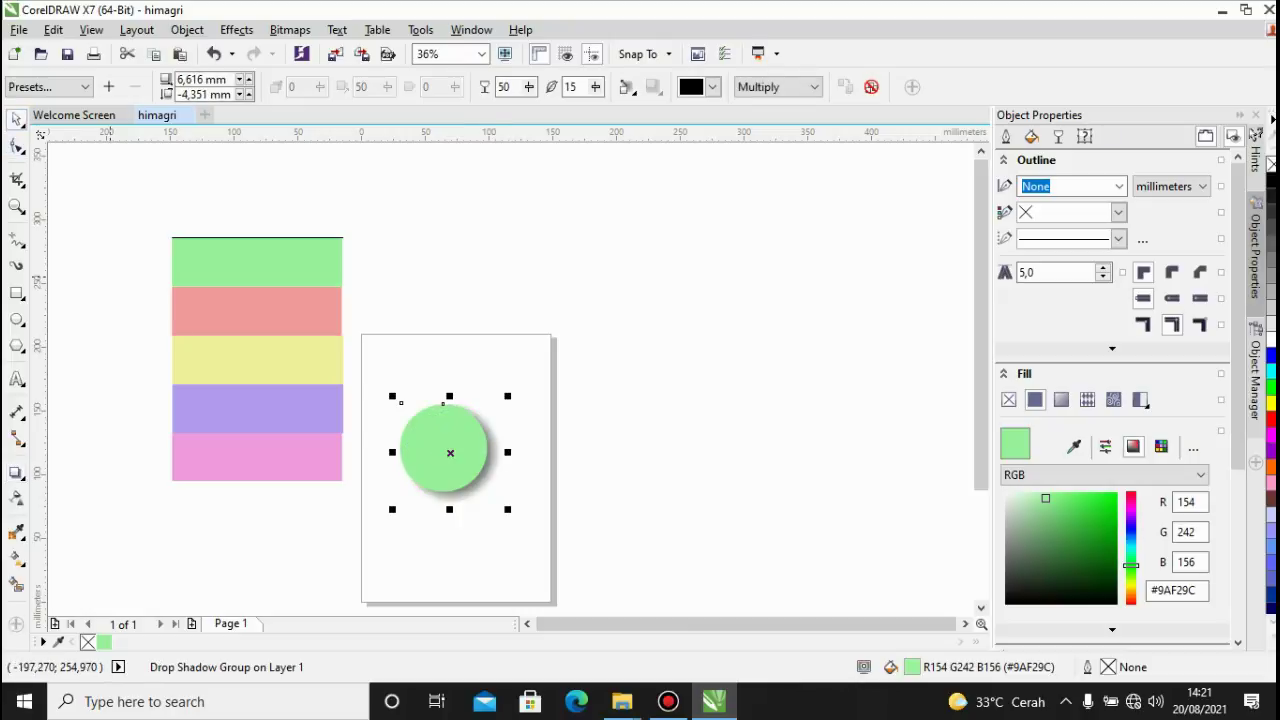
left_click_drag(446, 449, 457, 476)
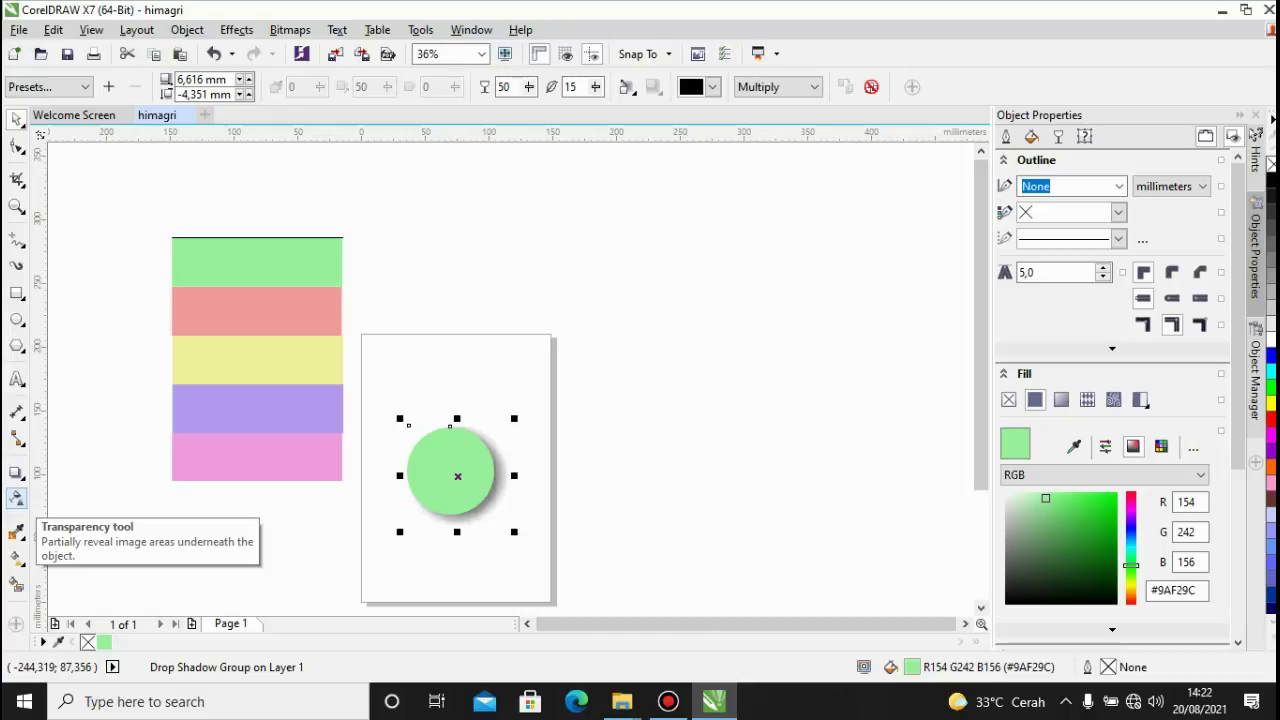
Try a uniform transparency of 77 and of 29 on the shadowed green circle, and undo the transparency changes.
left_click(16, 497)
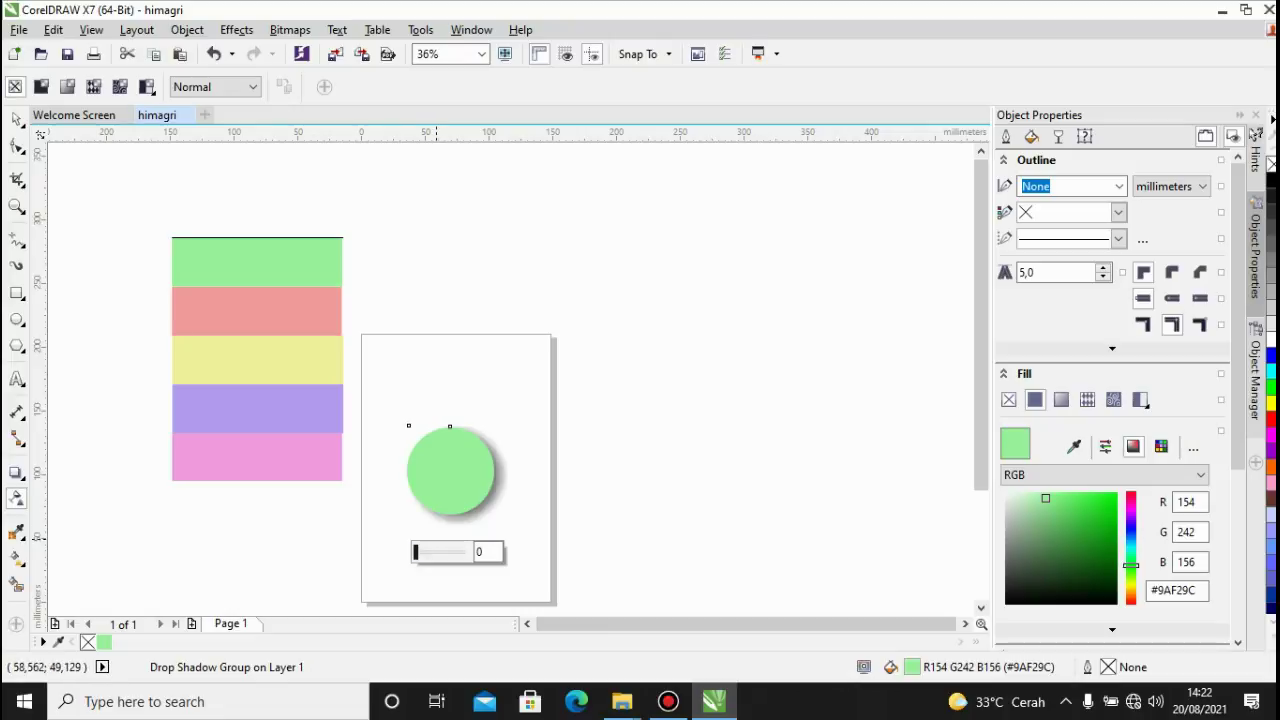
left_click(478, 551)
key("Return")
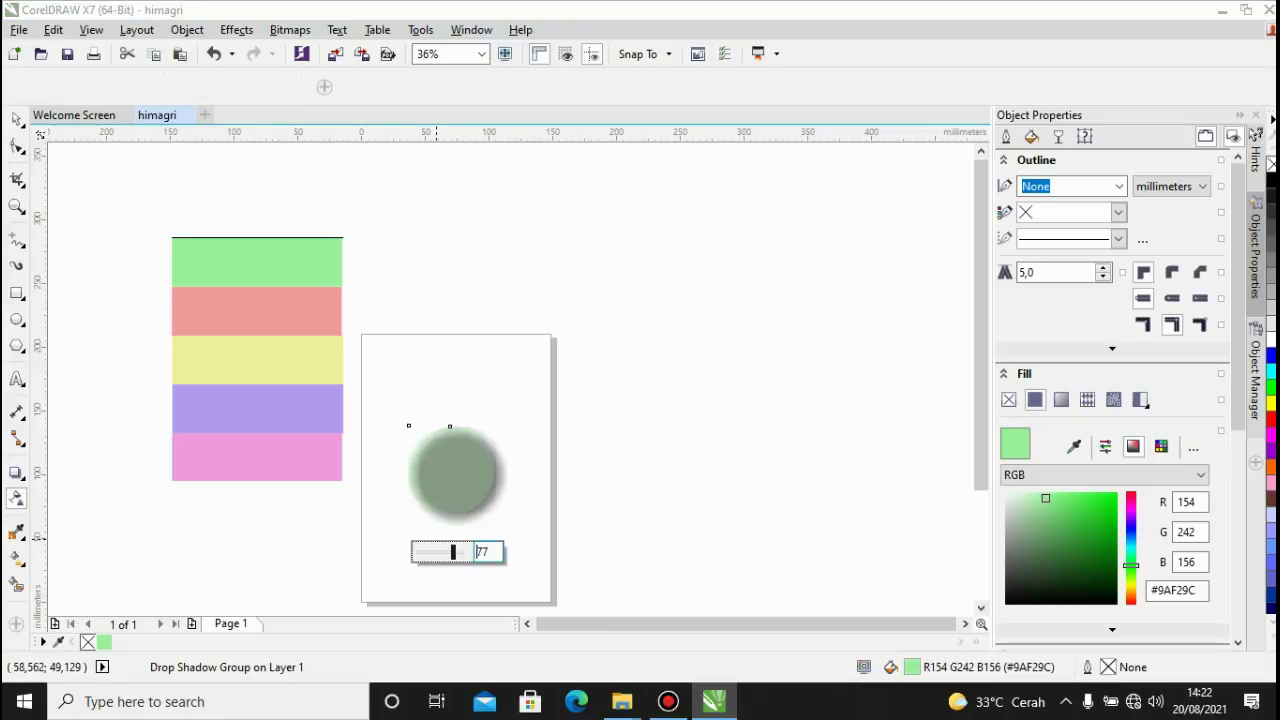
type("29")
key("Return")
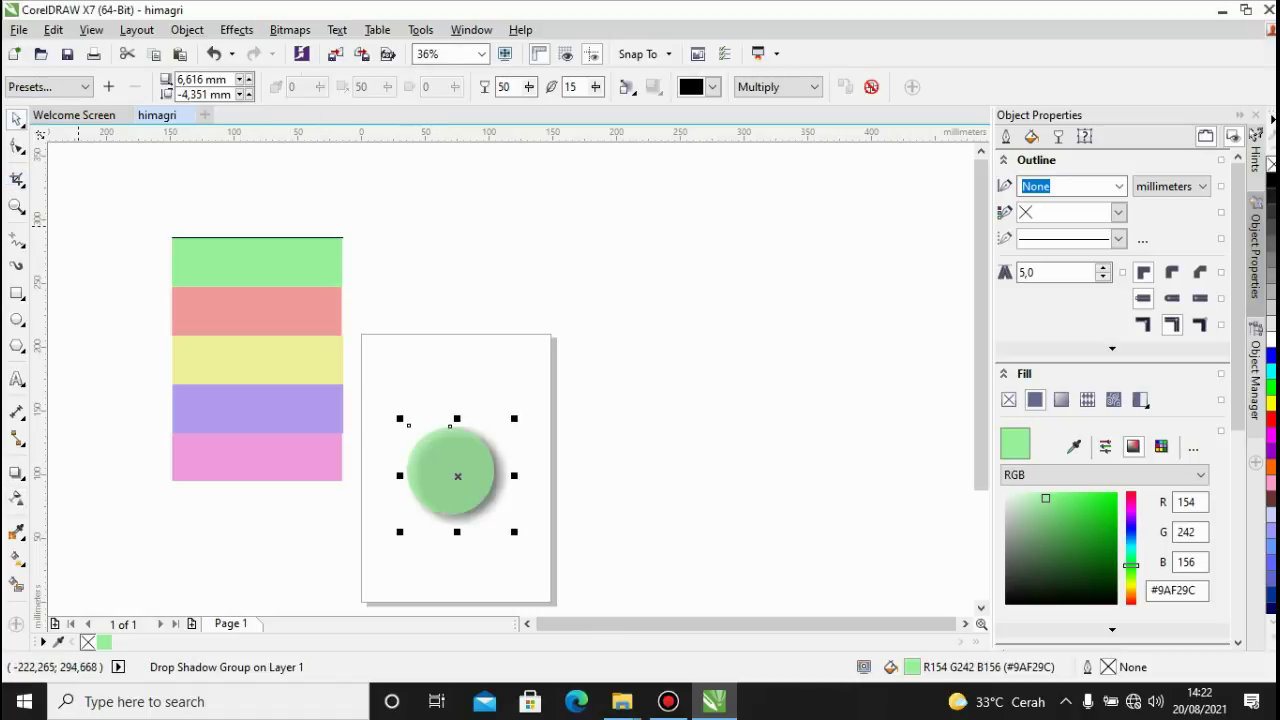
key("ctrl+z")
key("ctrl+z")
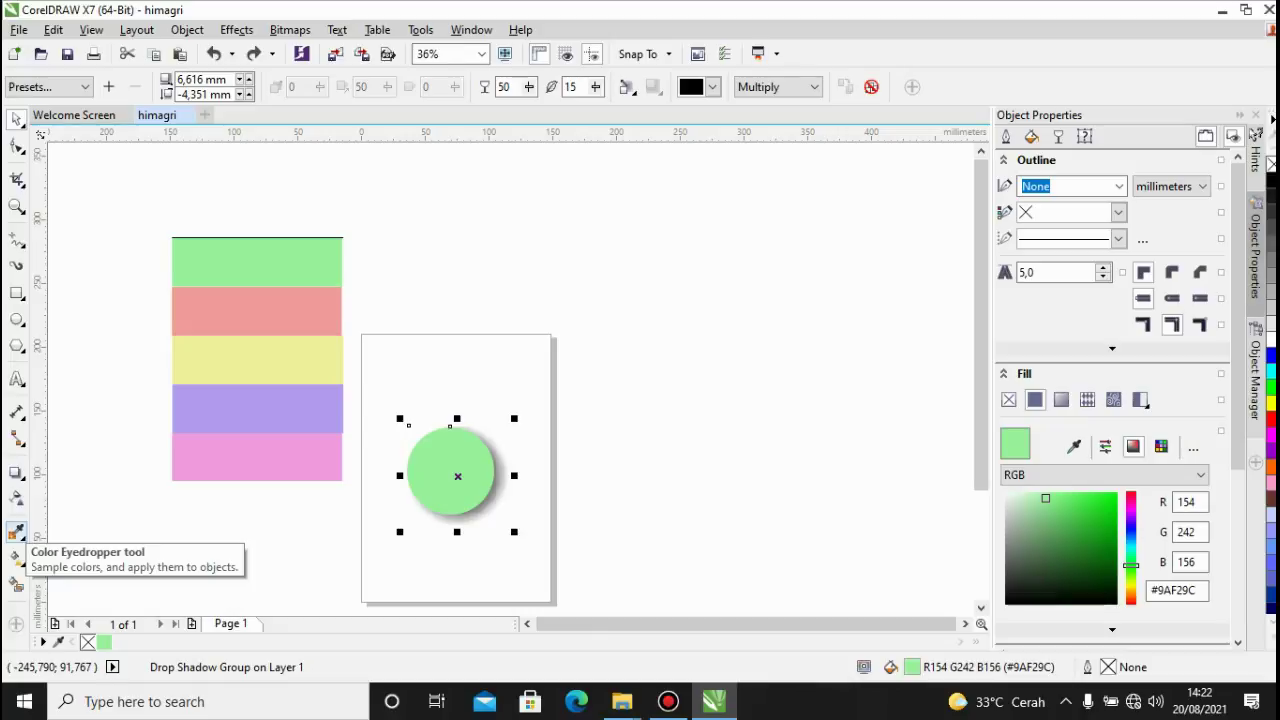
Draw a circle about 37 mm in diameter on the page, just above the green circle.
left_click(87, 193)
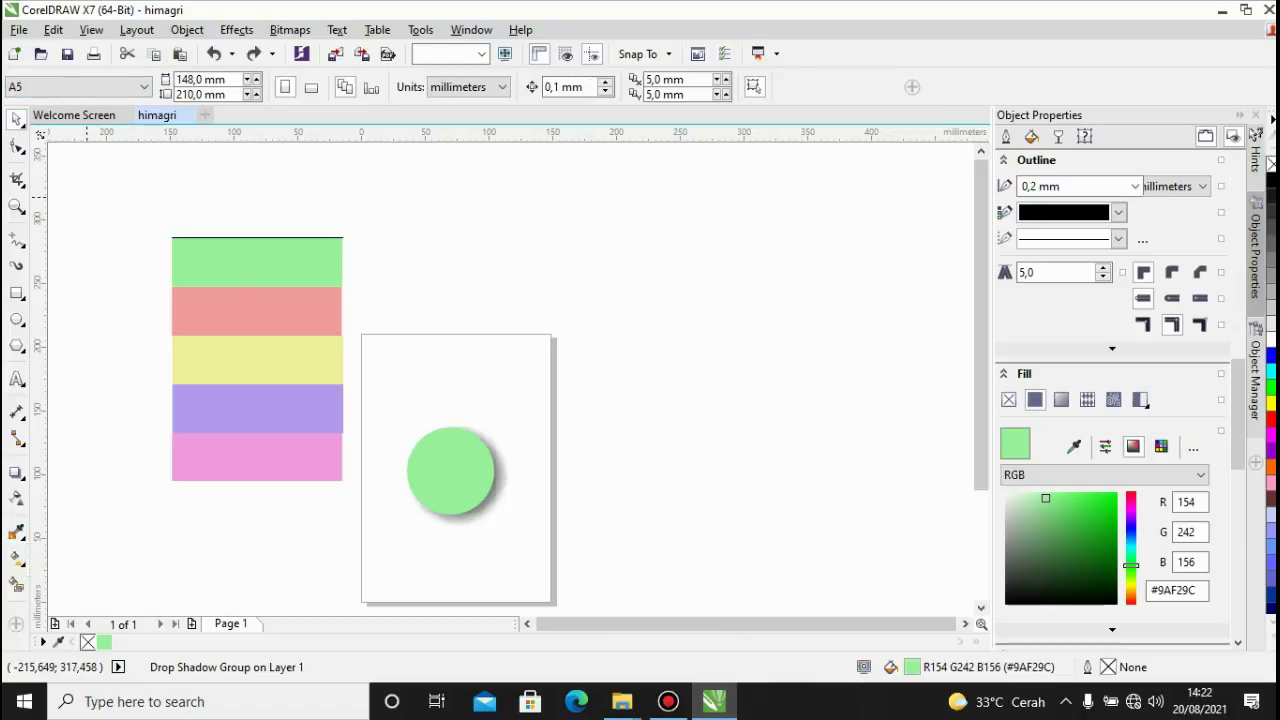
left_click(16, 319)
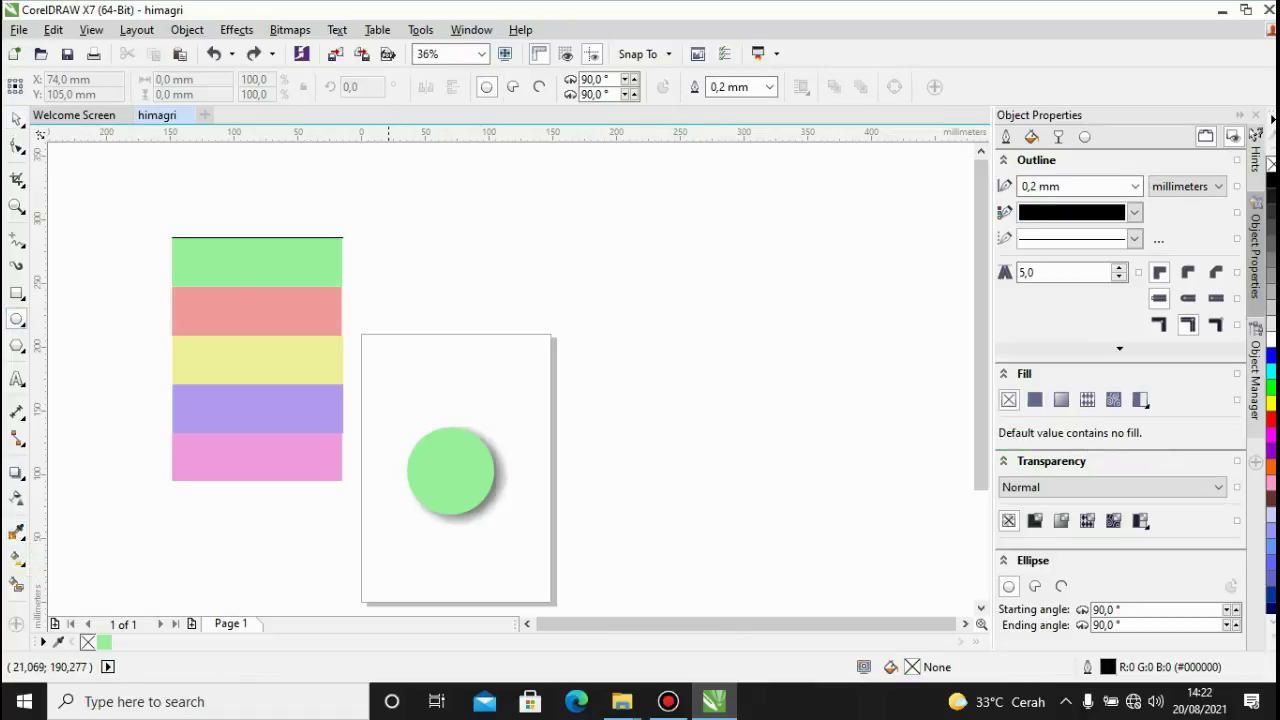
left_click_drag(417, 383, 463, 405)
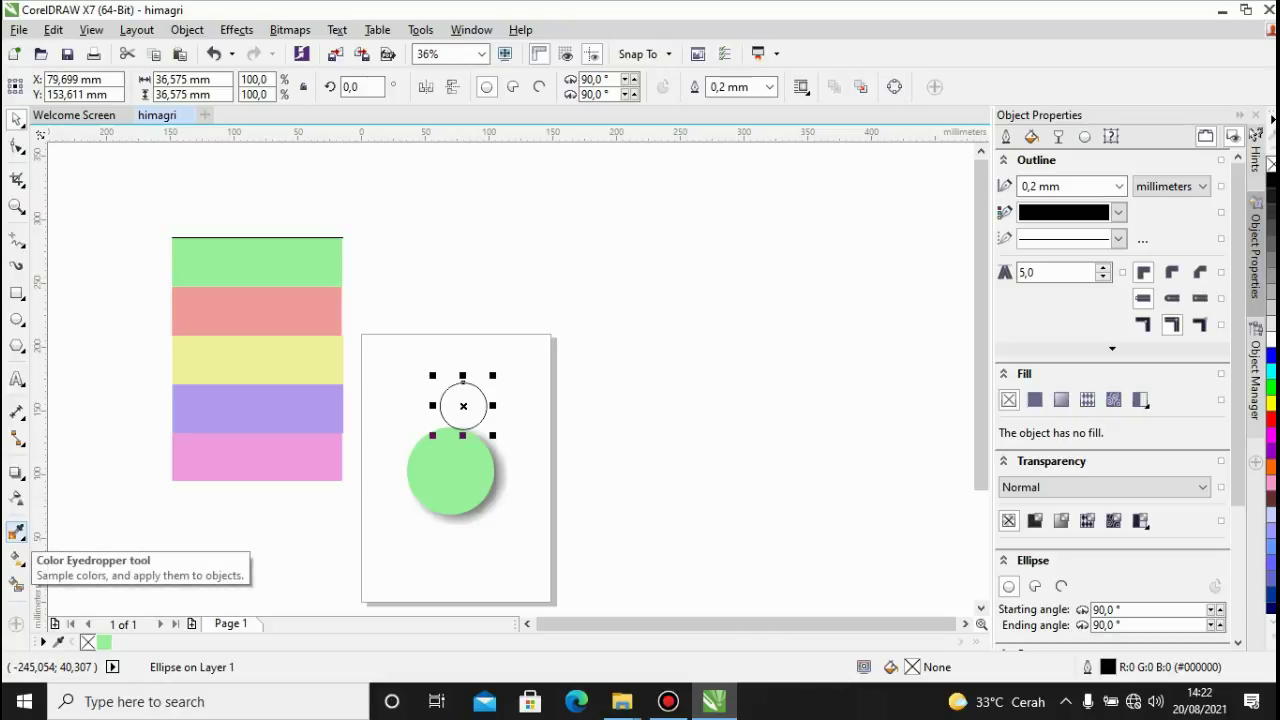
Sample the salmon stripe (#F29C9B) of the image with the Color Eyedropper and fill the small circle with it.
left_click(16, 533)
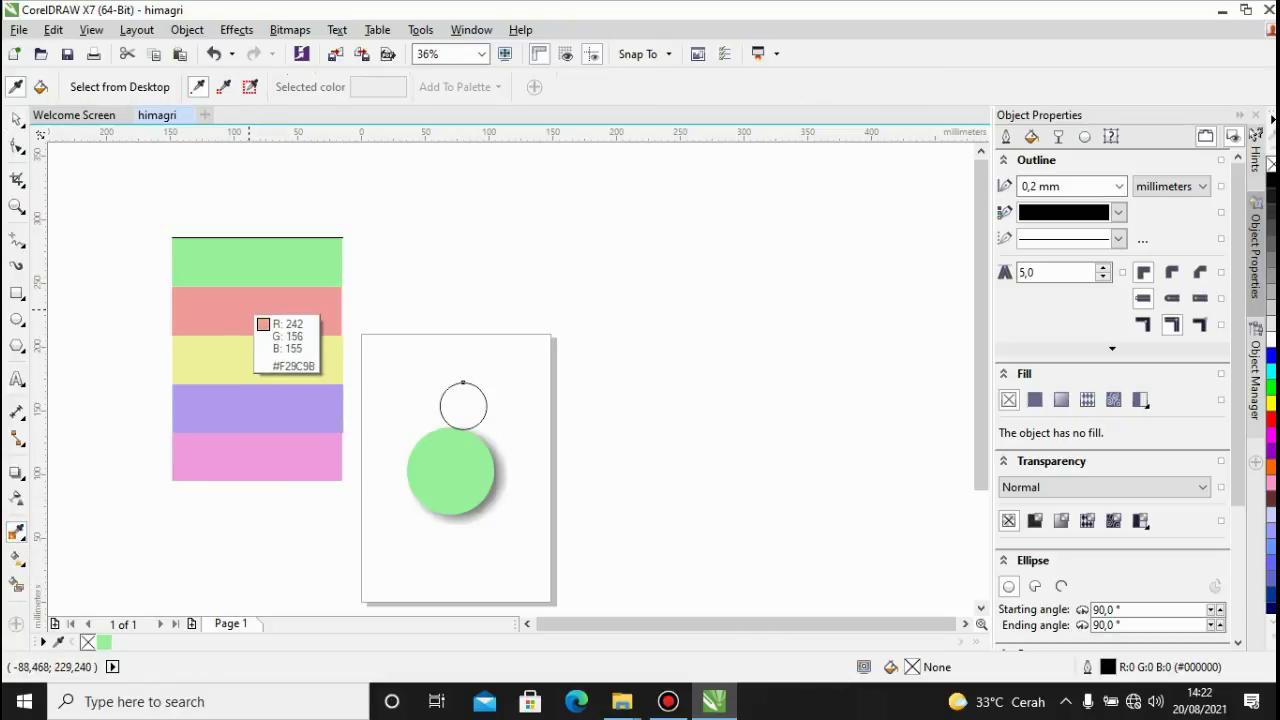
left_click(250, 312)
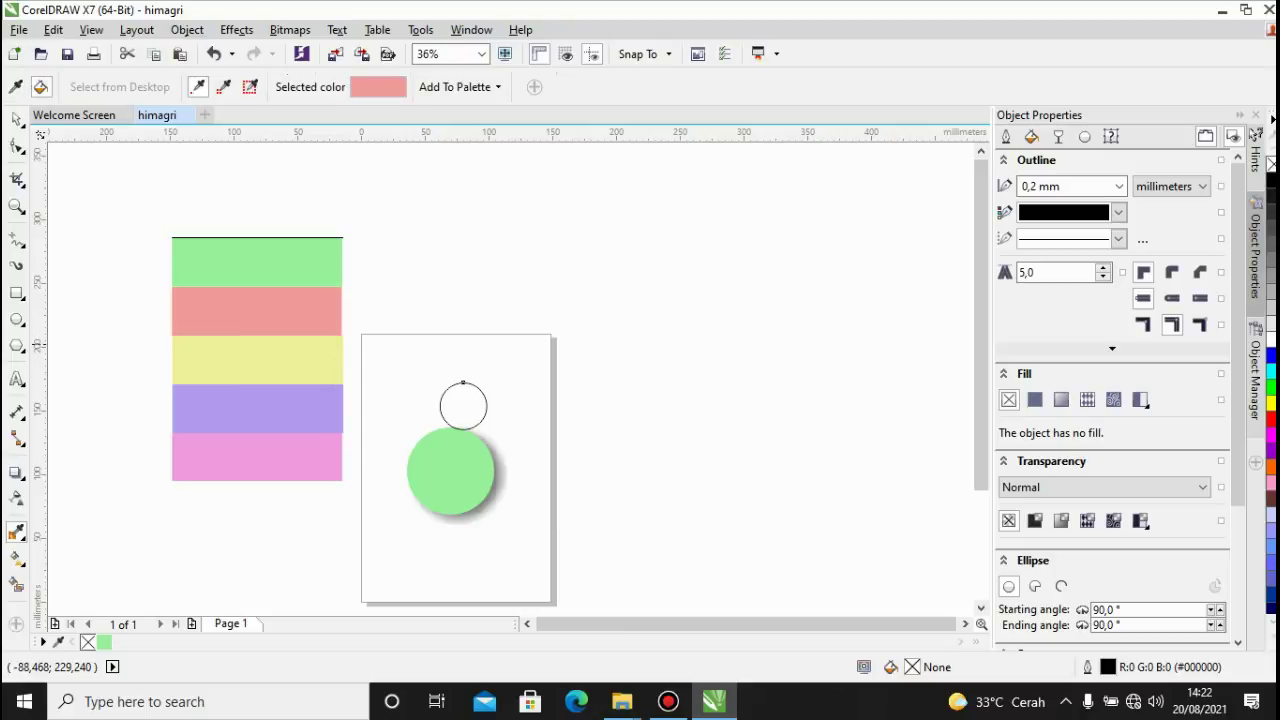
left_click(463, 405)
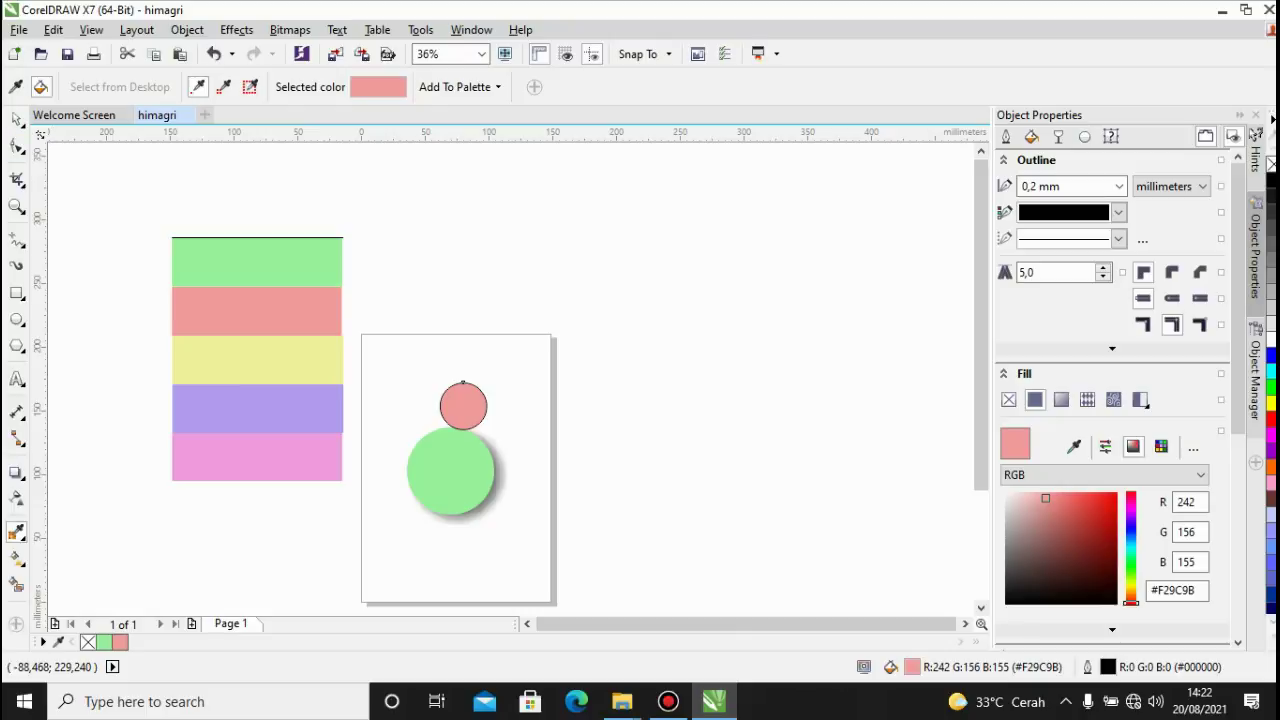
key("space")
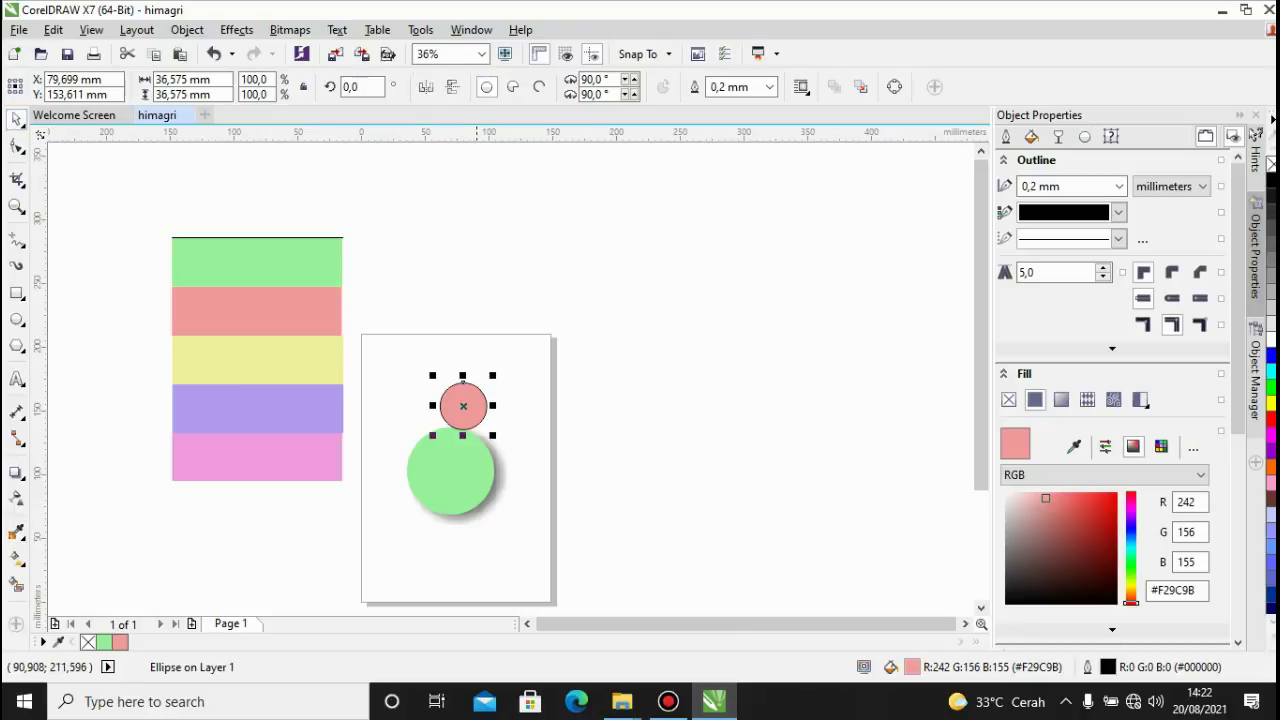
Set the small circle's outline to None and move it about 9 mm left and 2 mm up, centred above the green circle.
left_click(769, 87)
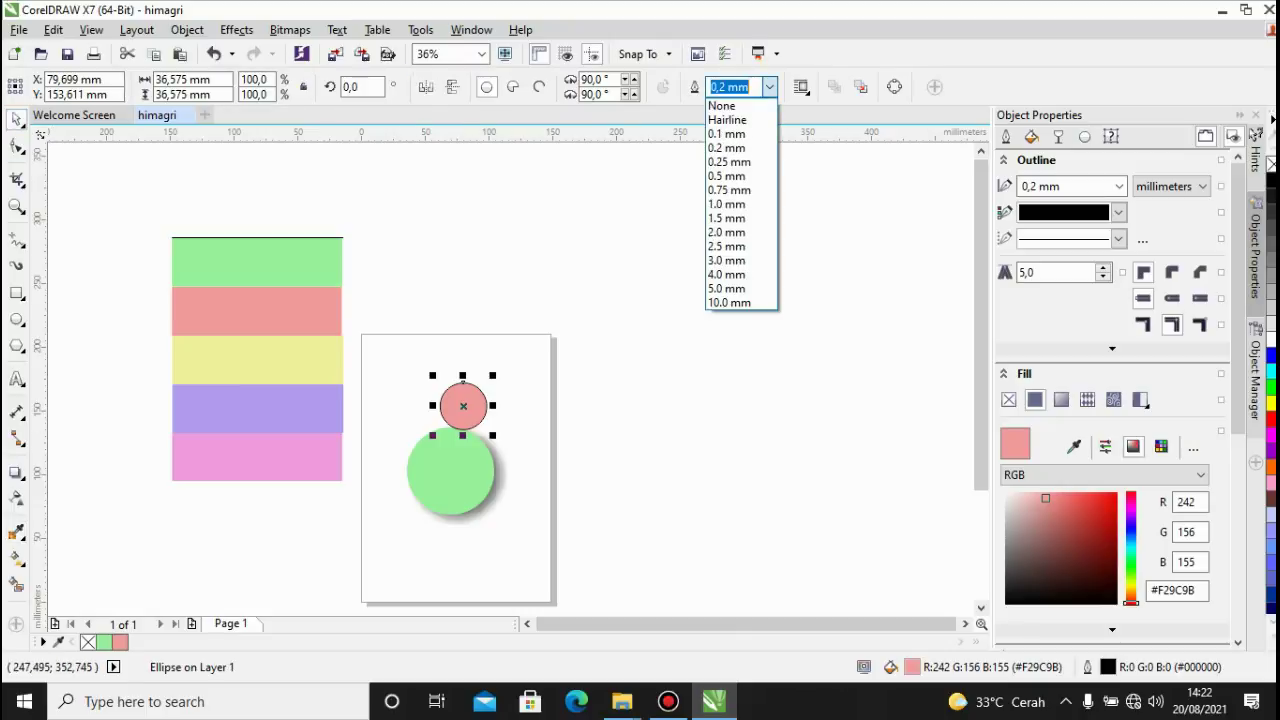
left_click(725, 105)
left_click_drag(463, 405, 452, 403)
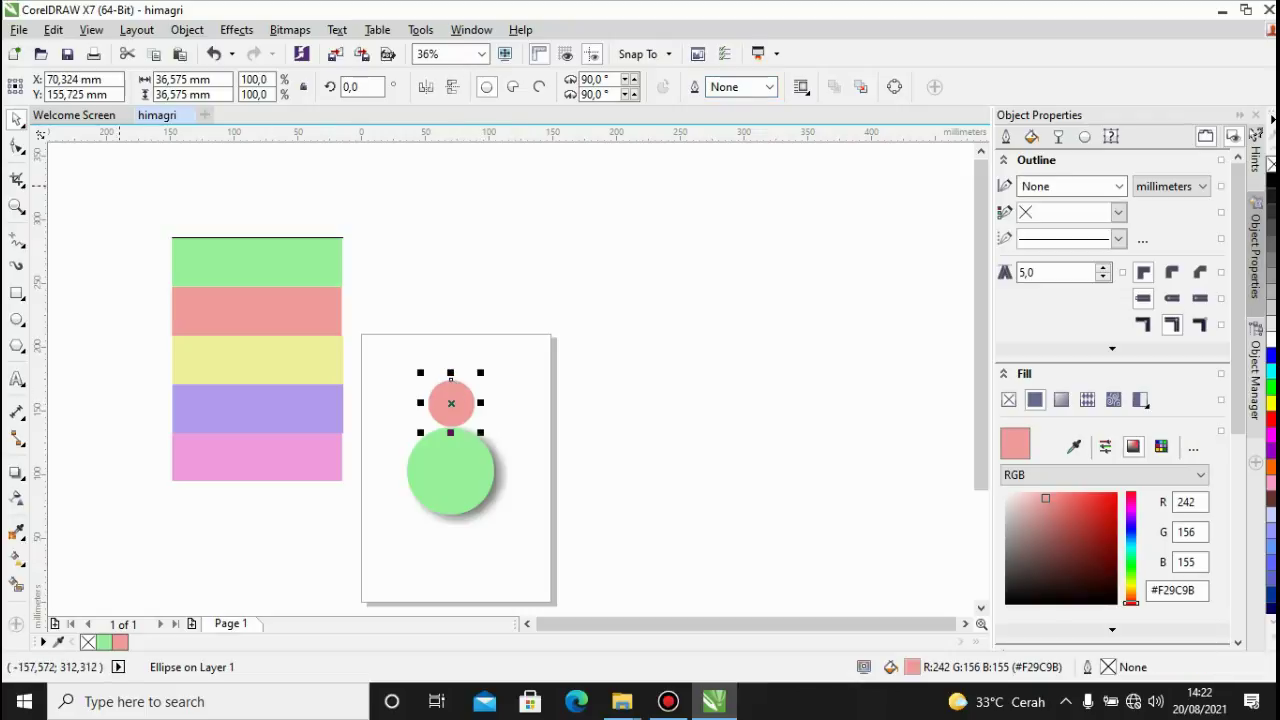
left_click(121, 206)
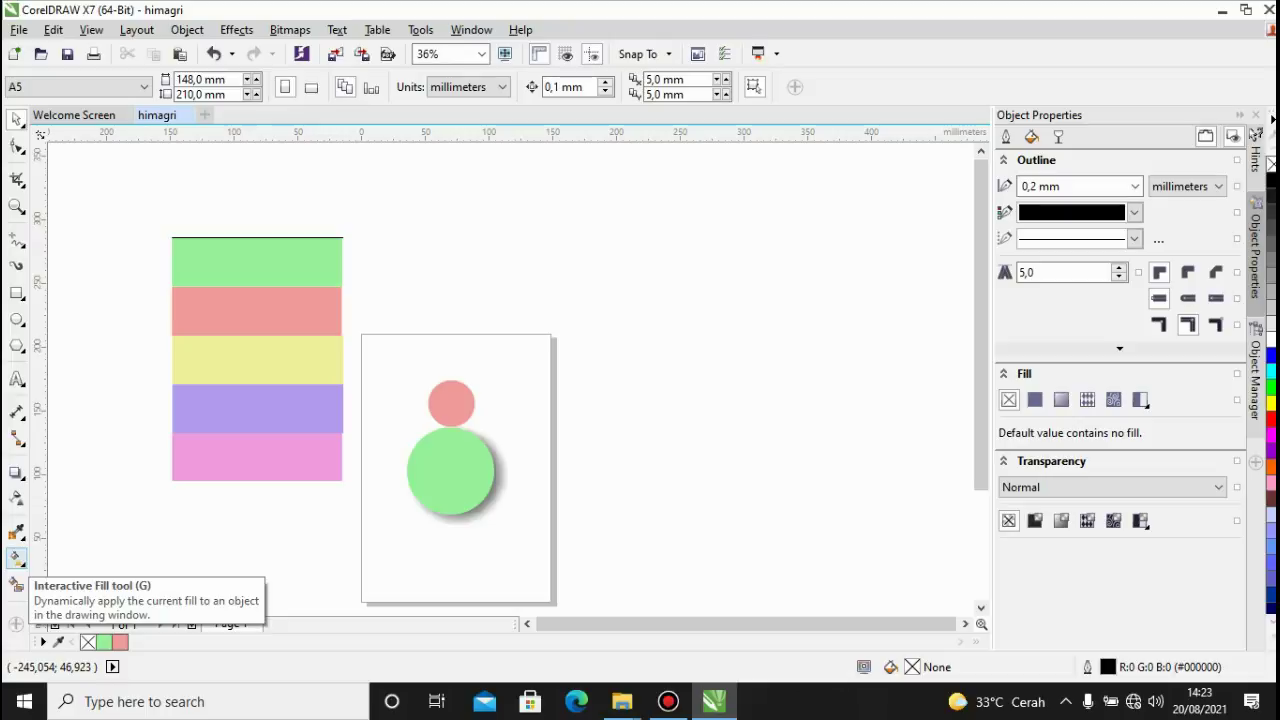
Apply a vertical linear fountain fill to the large circle, running from light green at its bottom to white at its top.
left_click(16, 557)
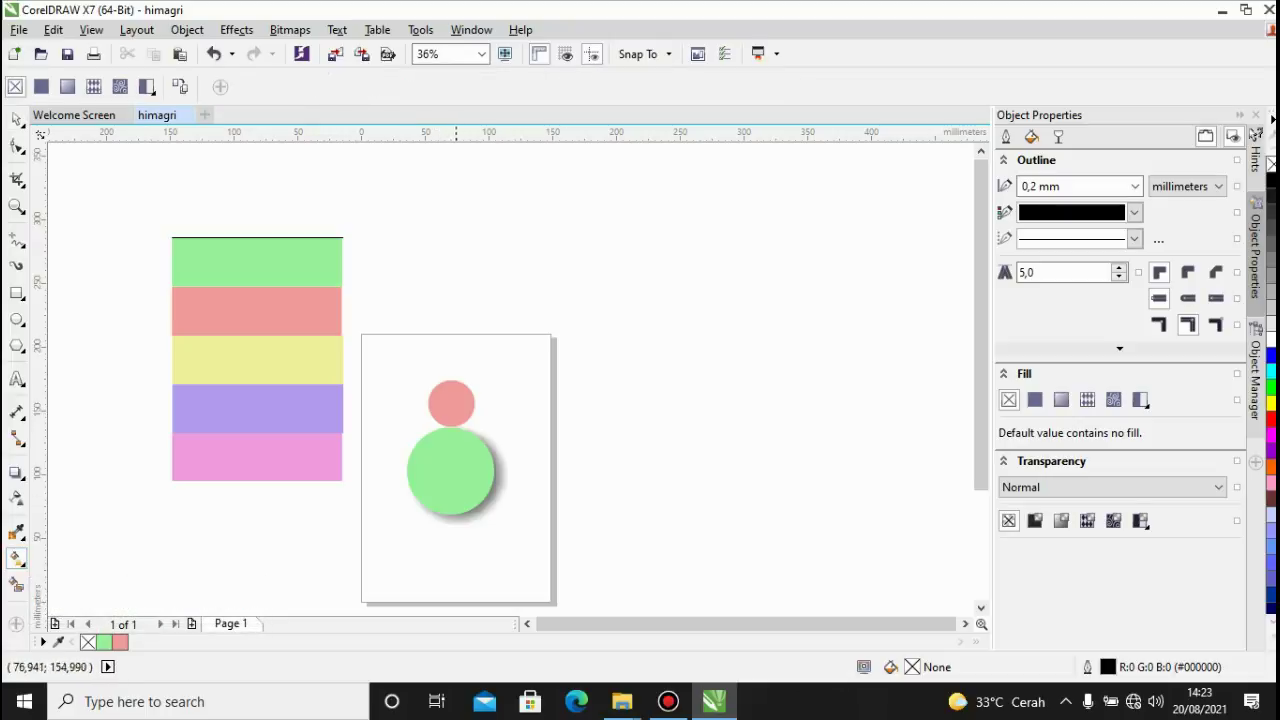
left_click(450, 428)
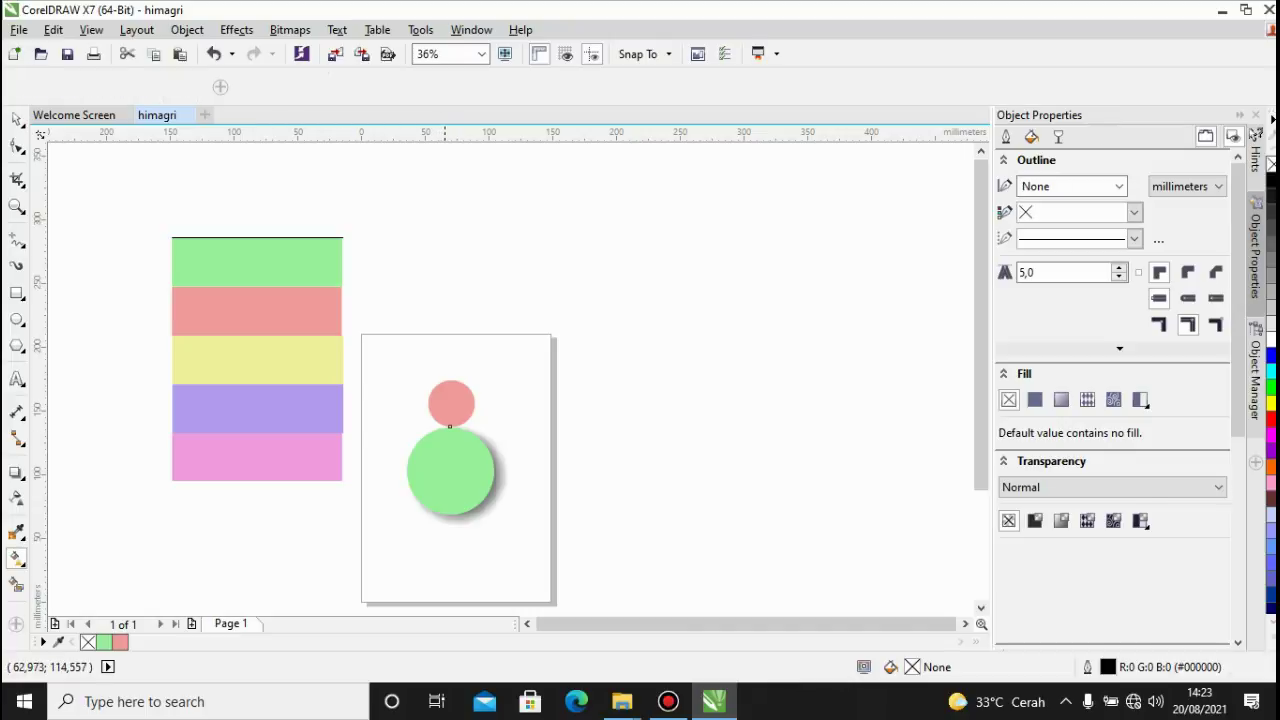
left_click(450, 403)
left_click_drag(443, 384, 477, 437)
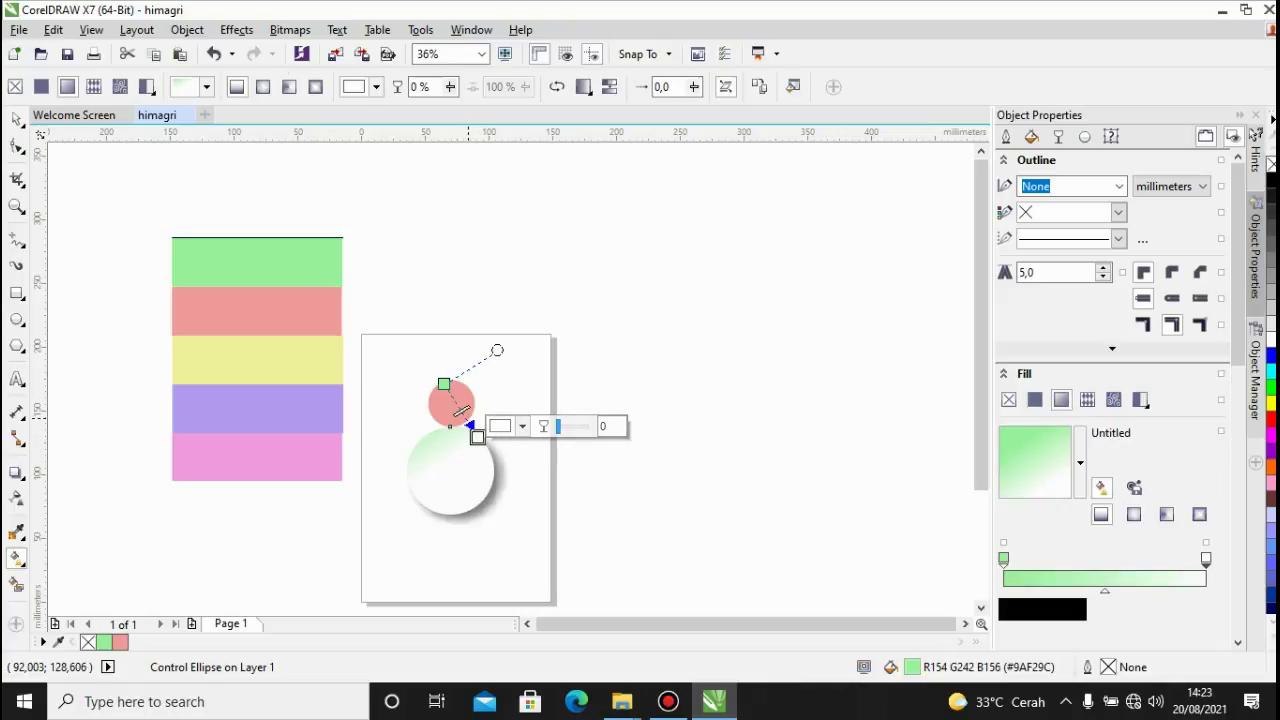
left_click(460, 442)
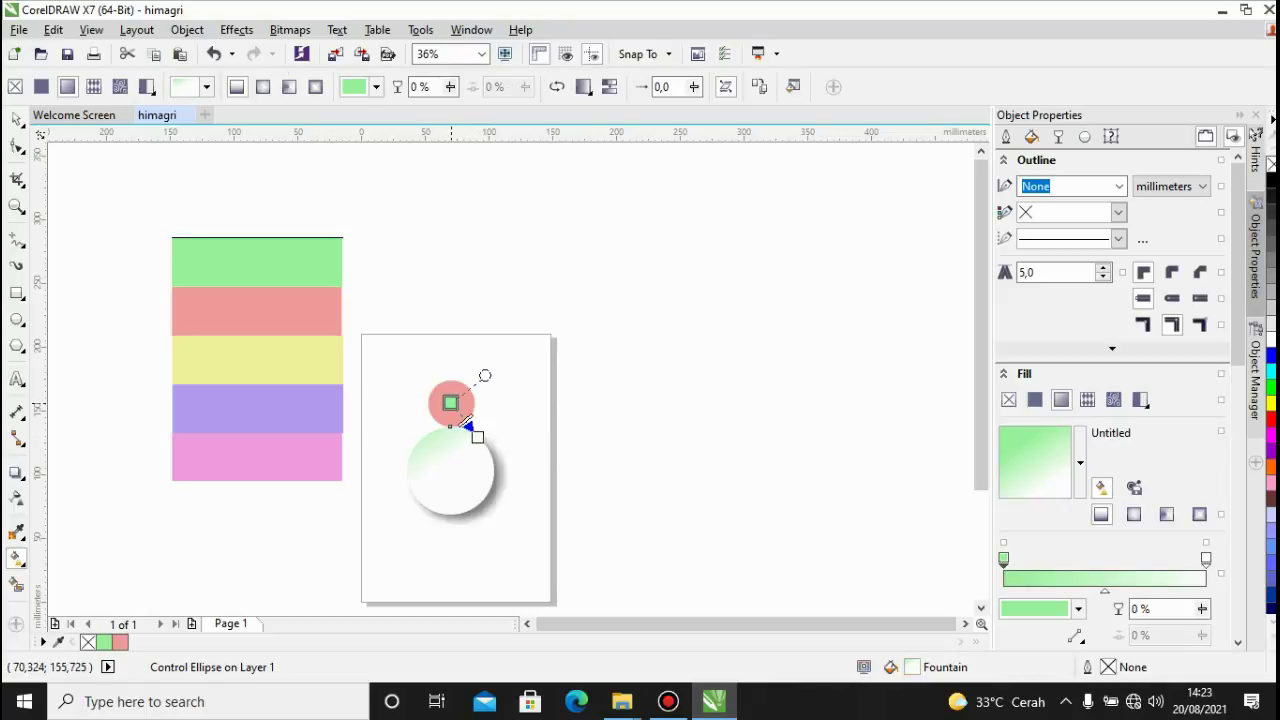
left_click_drag(451, 402, 451, 497)
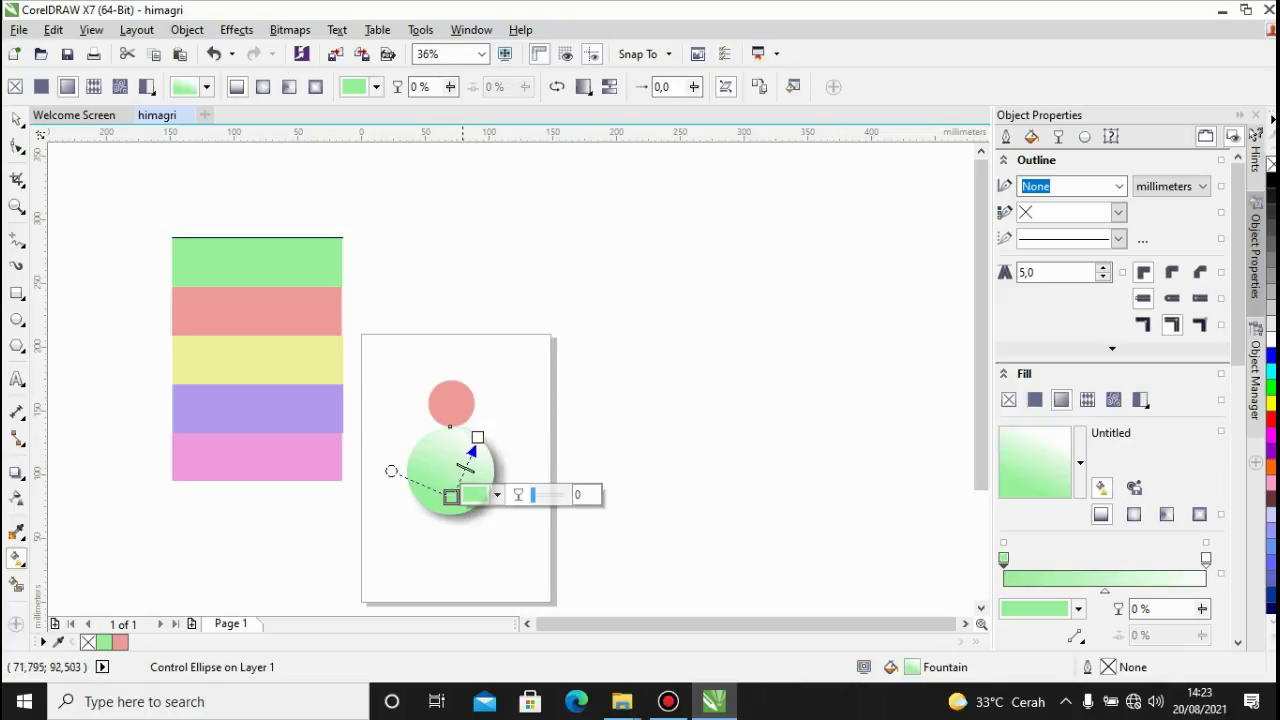
left_click_drag(477, 437, 454, 436)
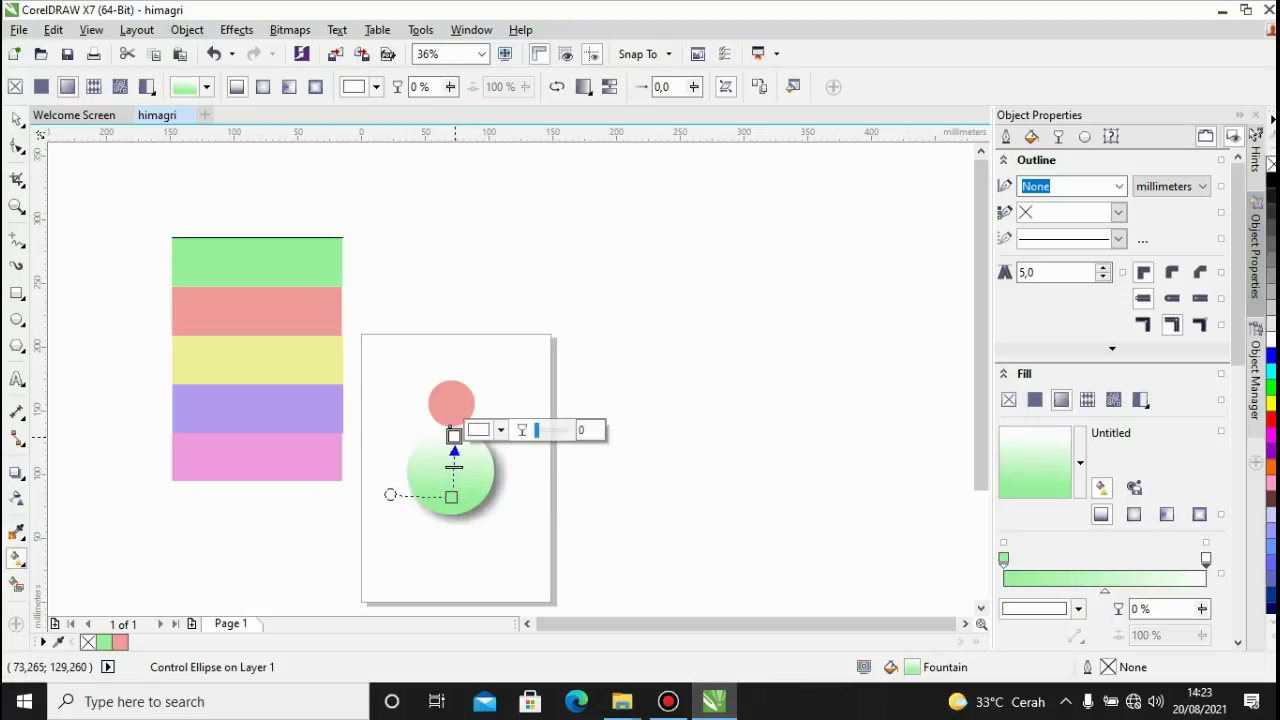
Change the white end of the large circle's gradient to the image's salmon (#F29C9B), and deselect everything.
left_click(362, 87)
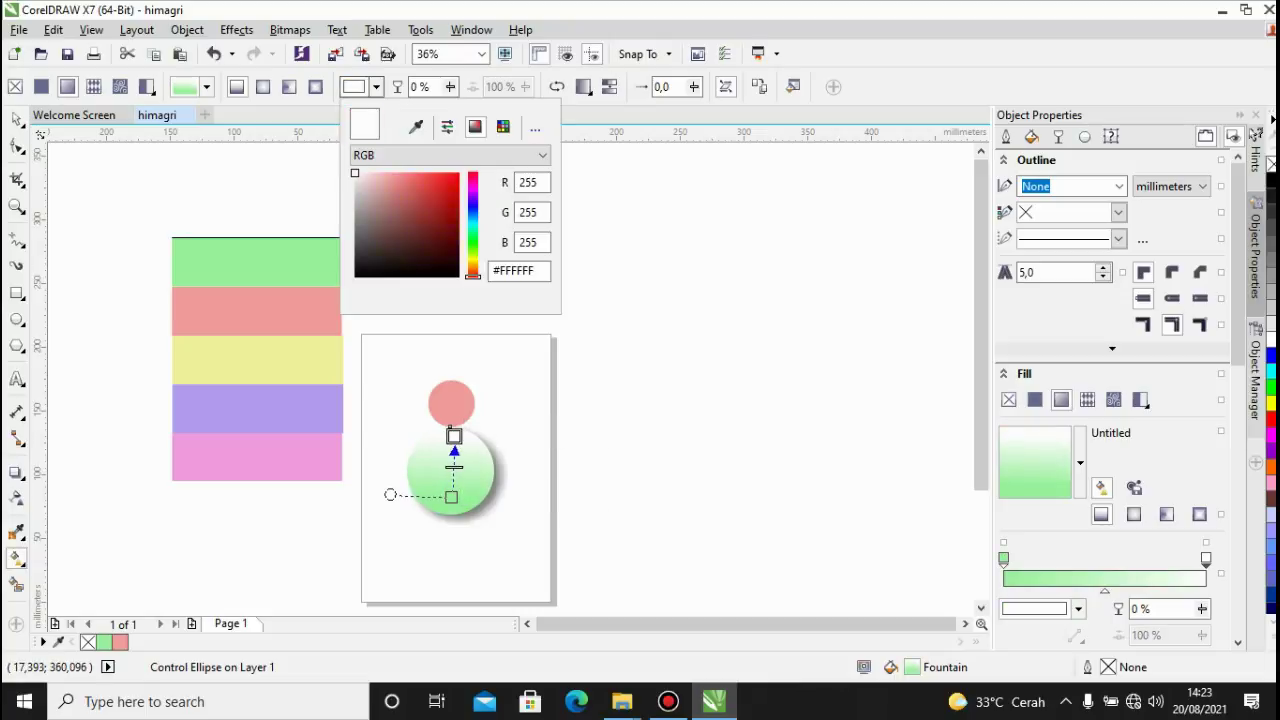
left_click(416, 126)
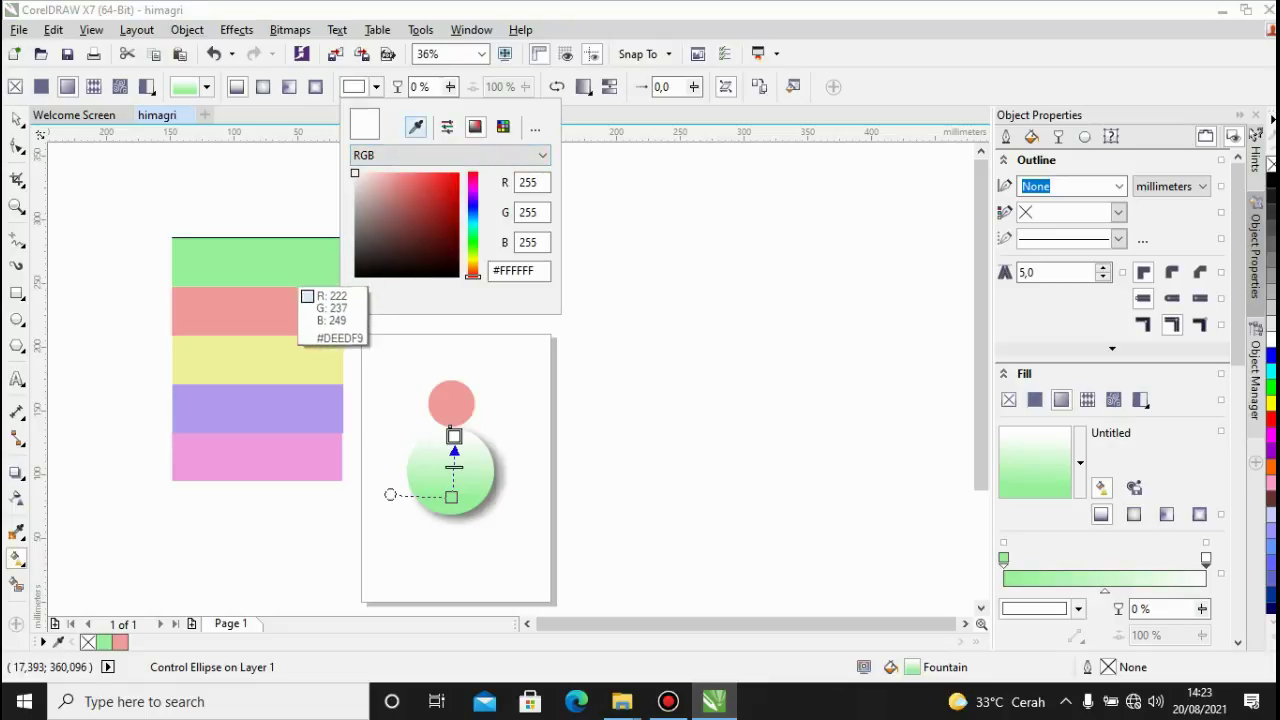
left_click(290, 316)
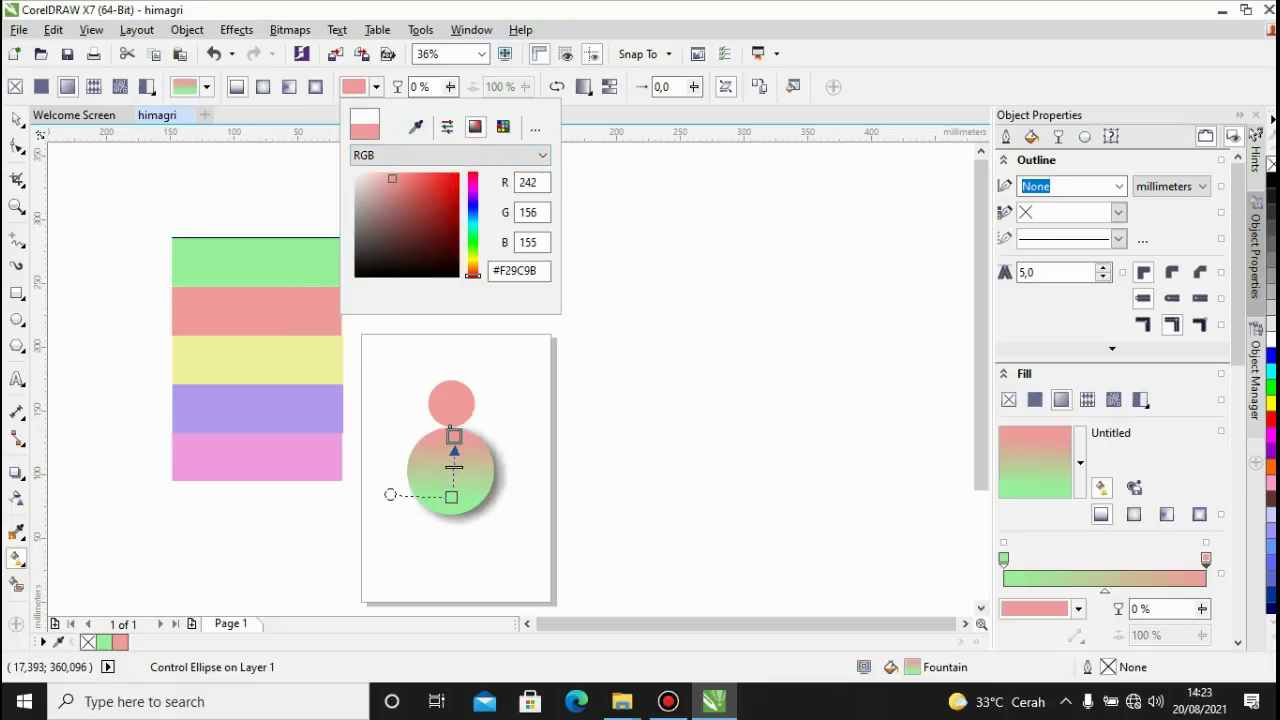
left_click(257, 360)
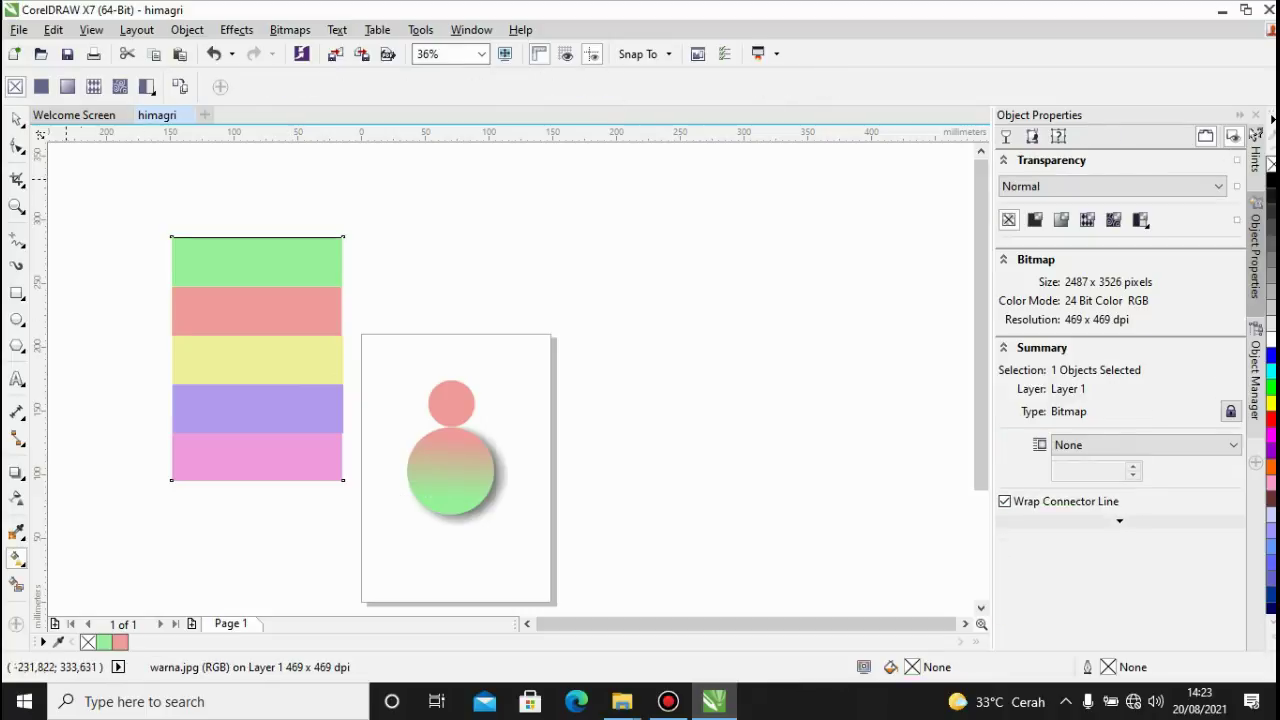
key("space")
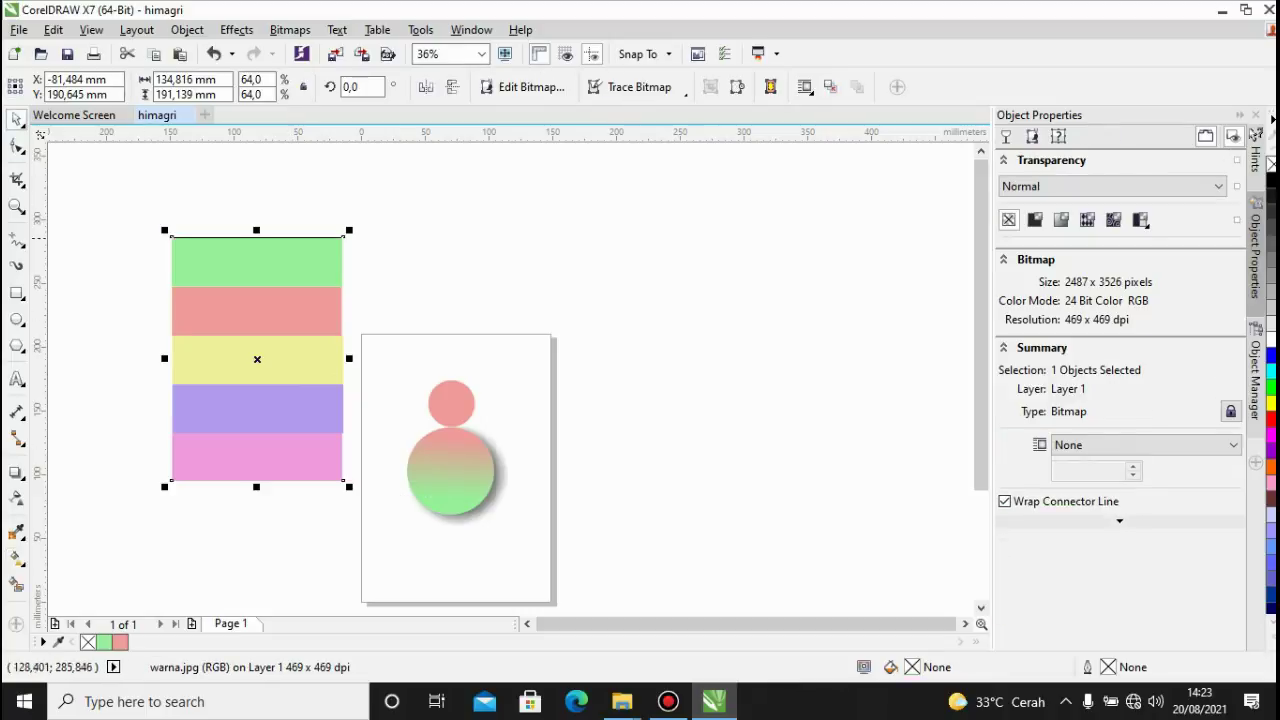
key("Escape")
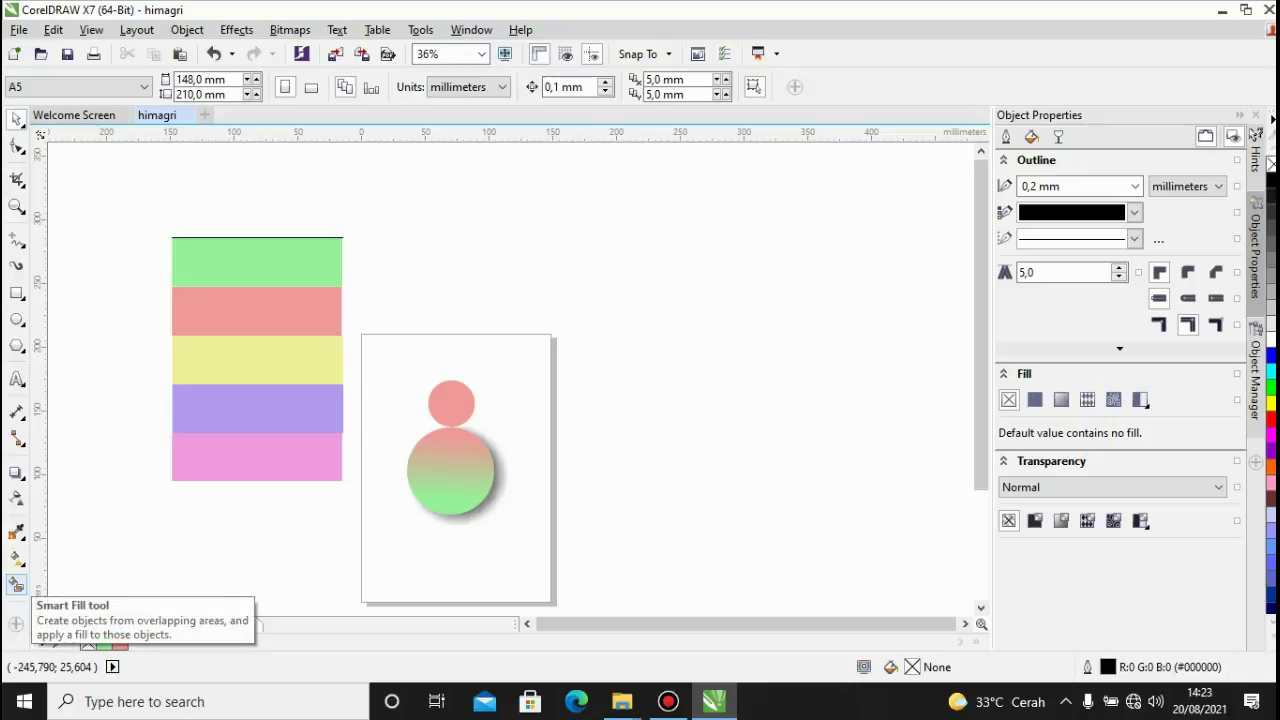
Use Smart Fill with yellow (#FFFF00) and no outline on the large and the small circle.
left_click(16, 586)
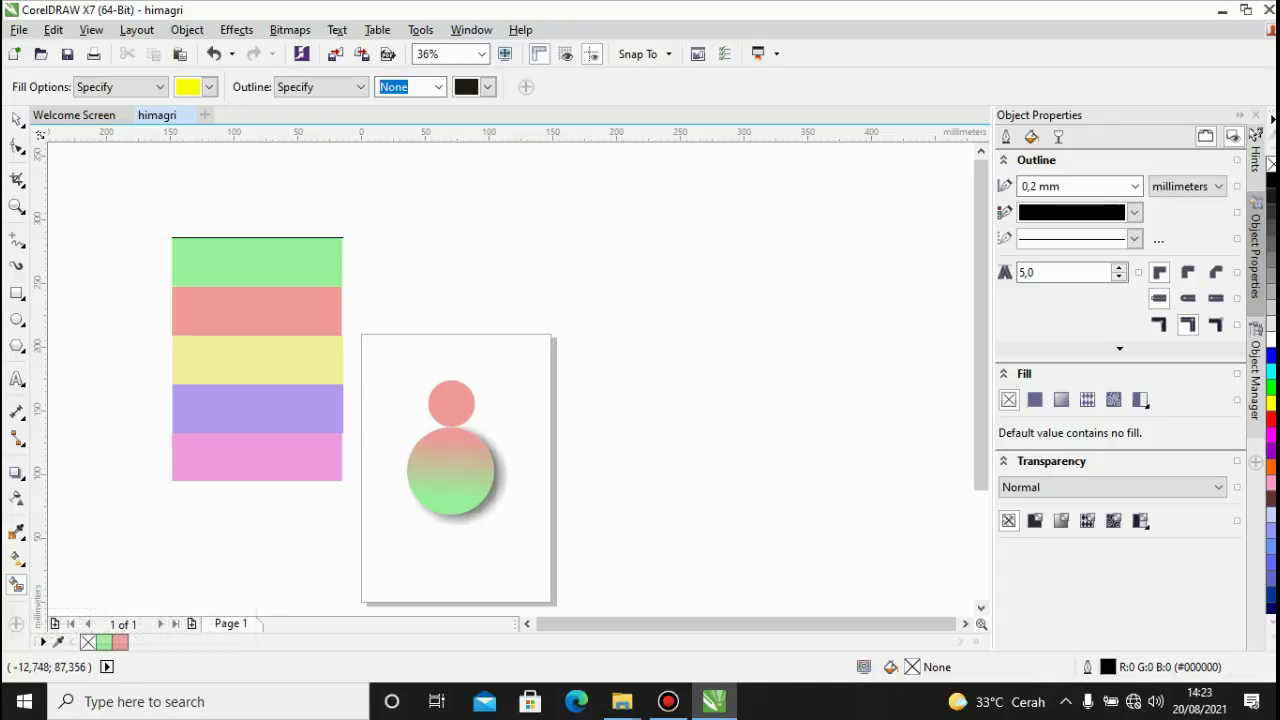
left_click(16, 118)
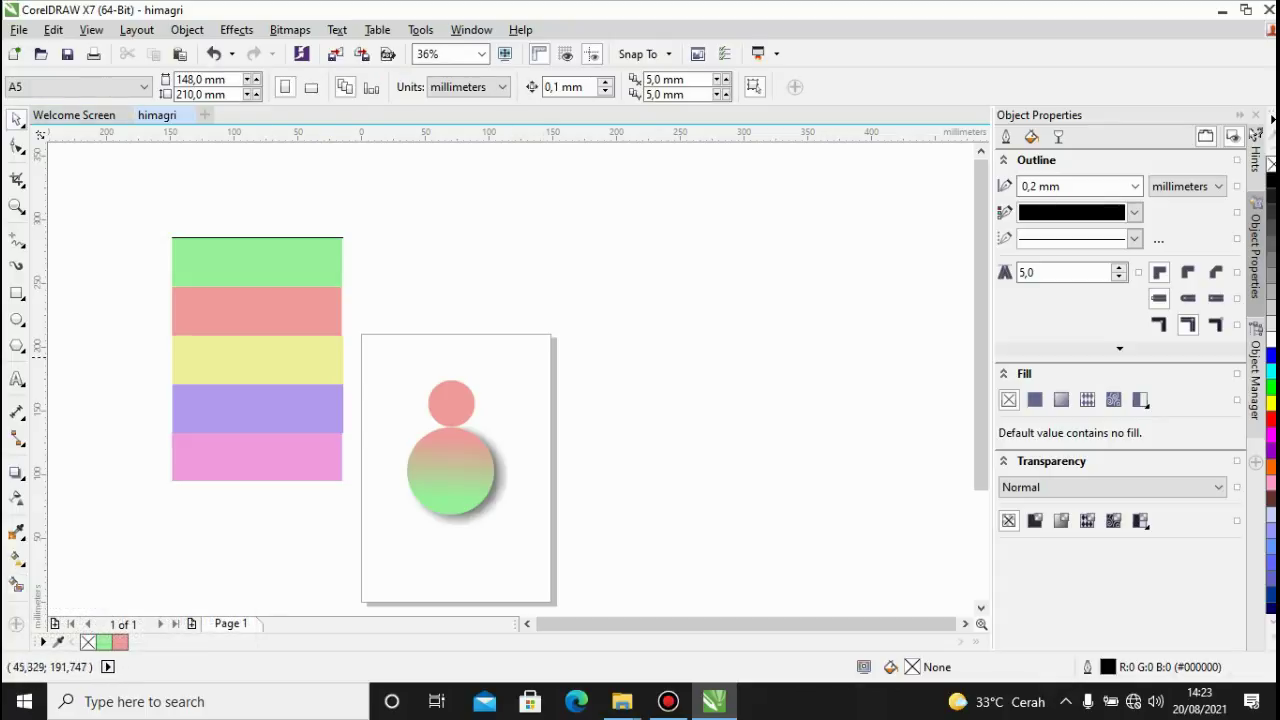
left_click(16, 585)
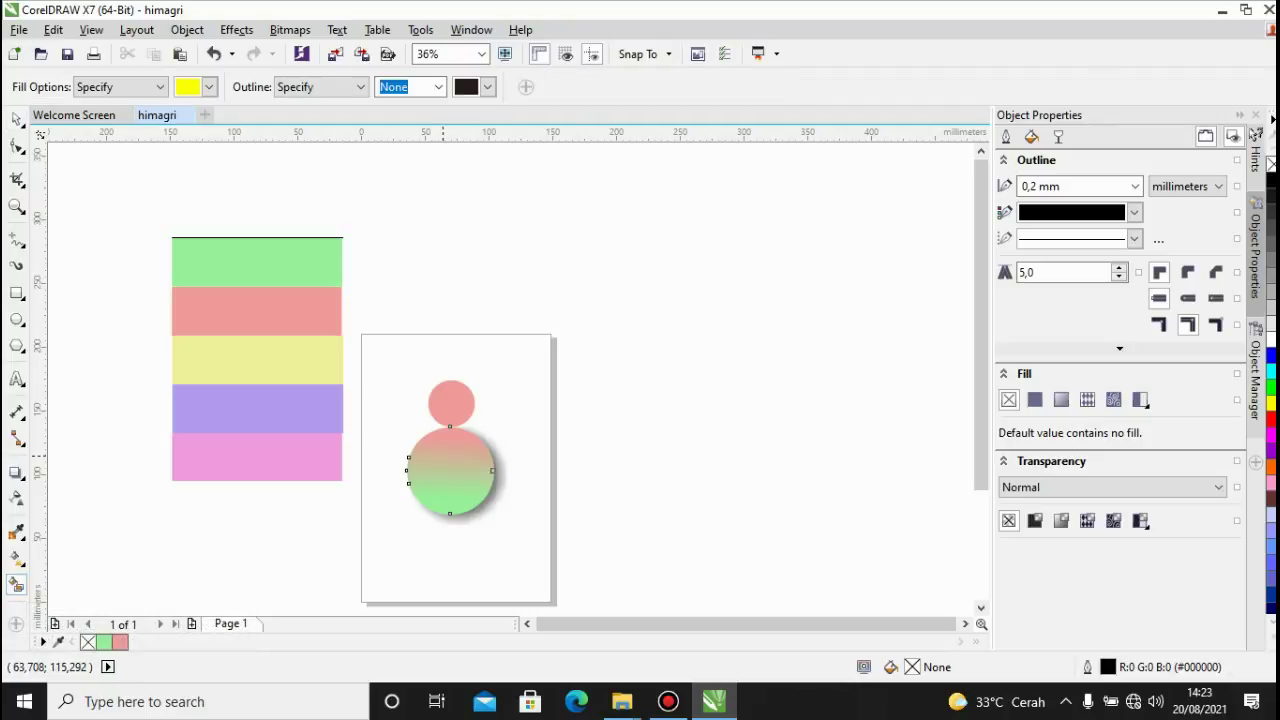
left_click(455, 445)
left_click(455, 425)
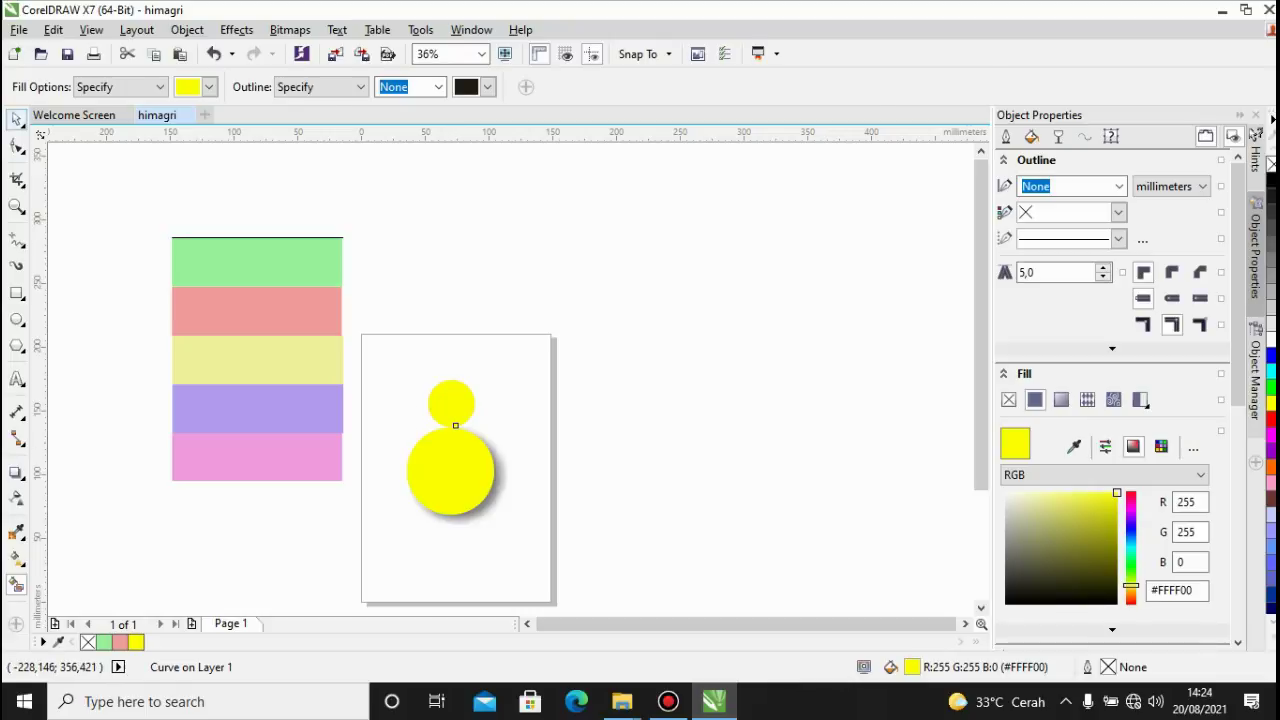
Move the two yellow Smart Fill shapes roughly 80 mm to the right of the original circles, and delete them.
left_click(16, 118)
left_click_drag(450, 470, 554, 476)
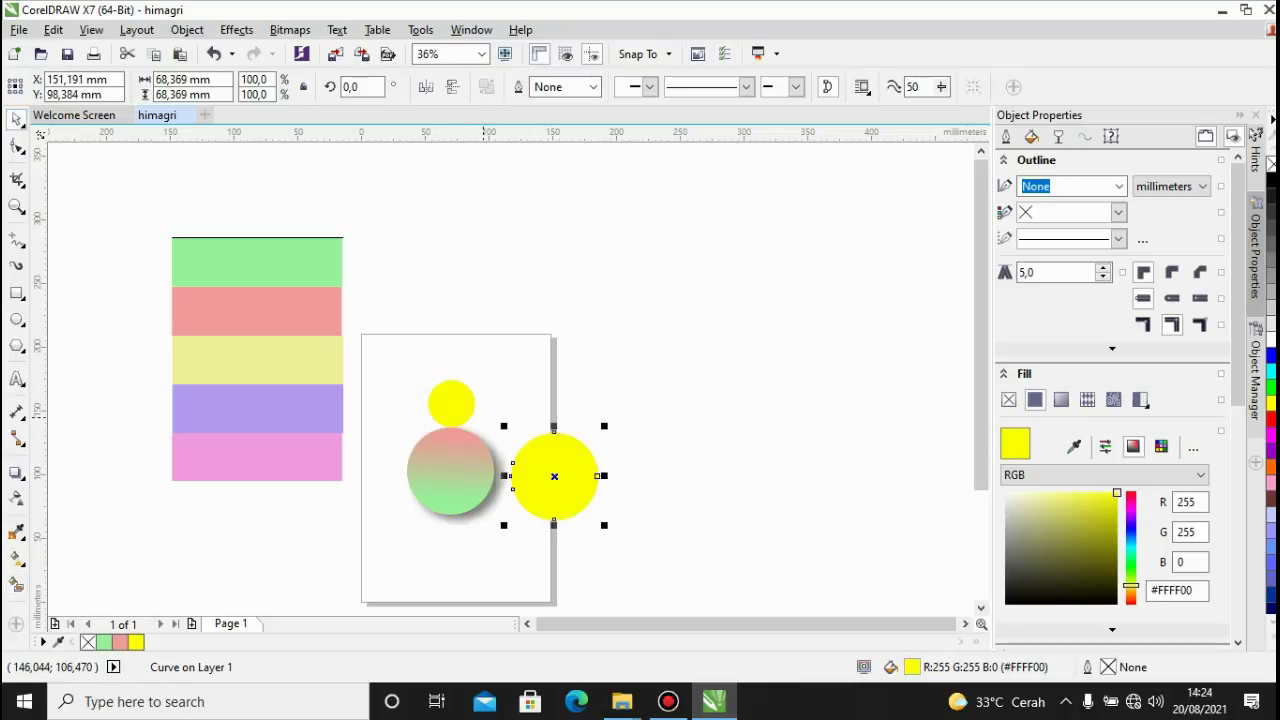
left_click(452, 405)
left_click_drag(569, 434, 562, 436)
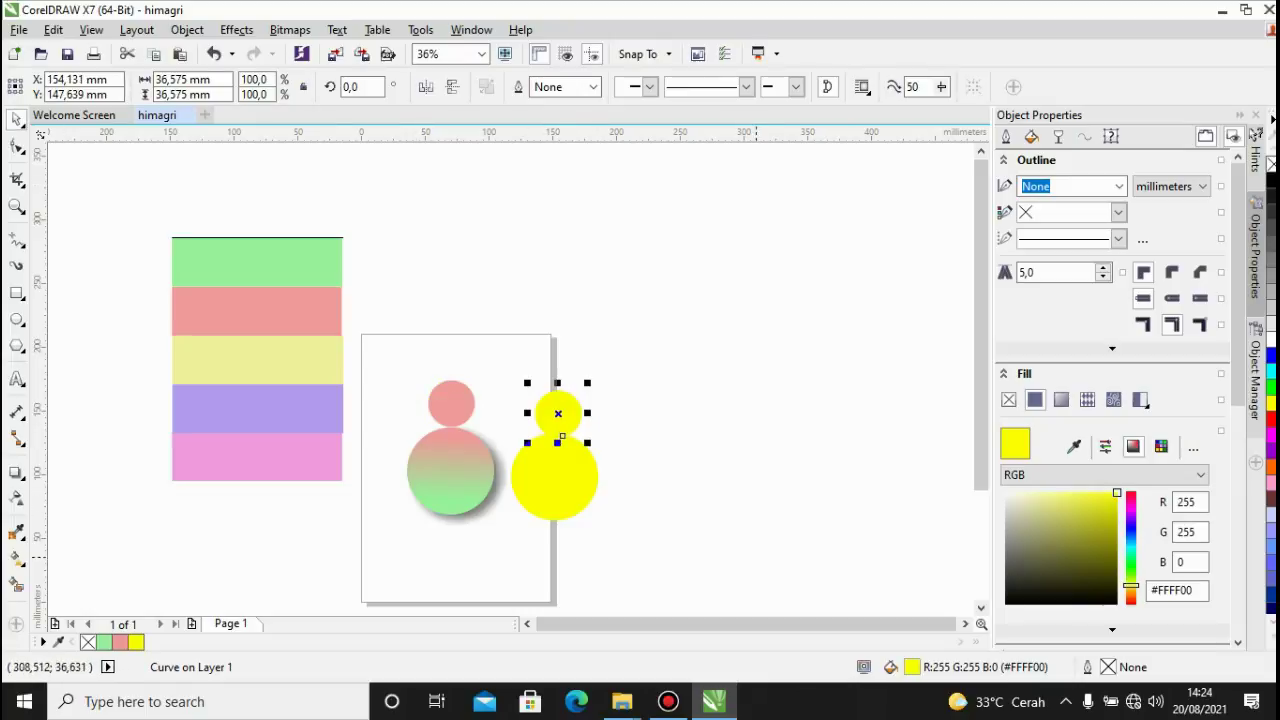
left_click_drag(711, 570, 482, 355)
key("Delete")
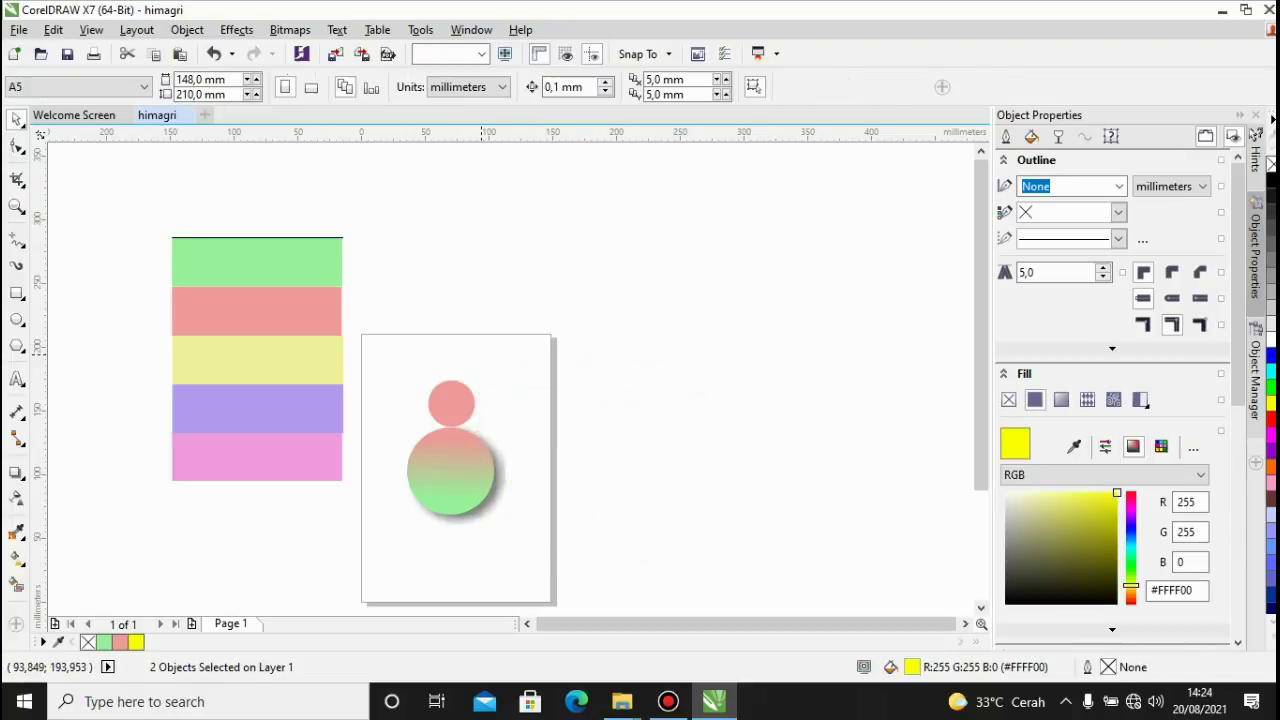
Delete the imported striped image beside the page.
left_click(316, 346)
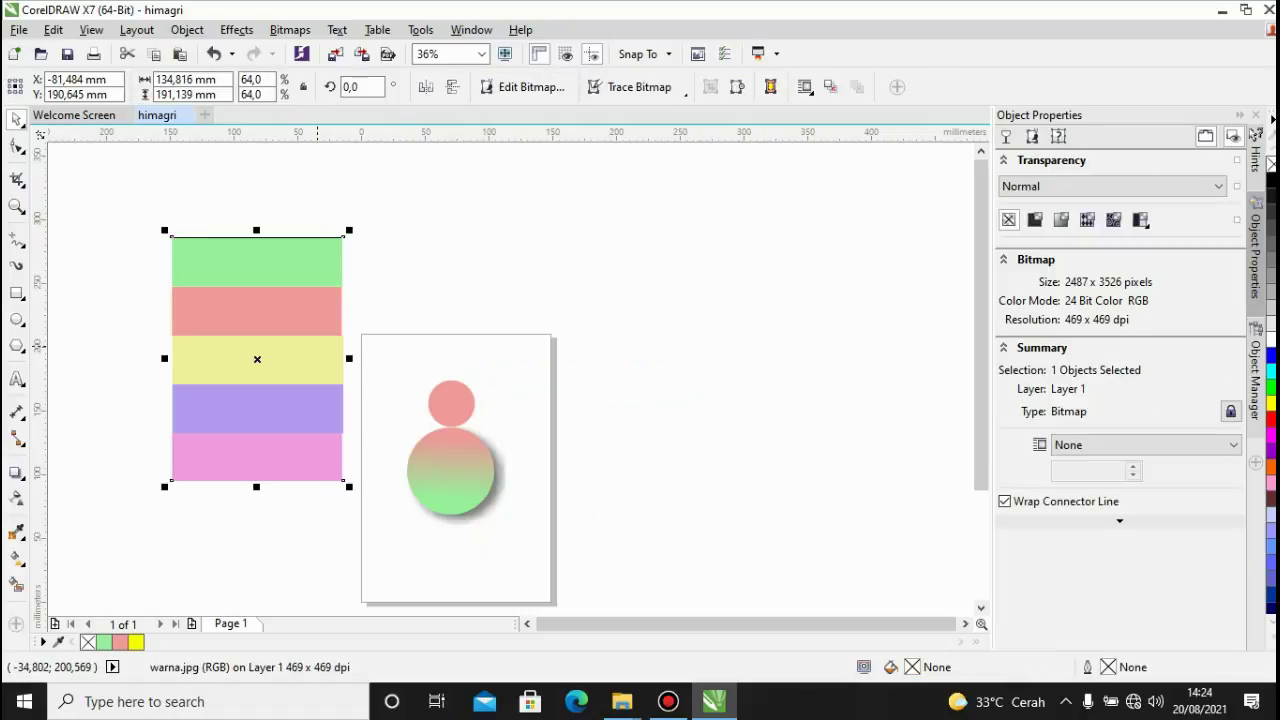
key("Delete")
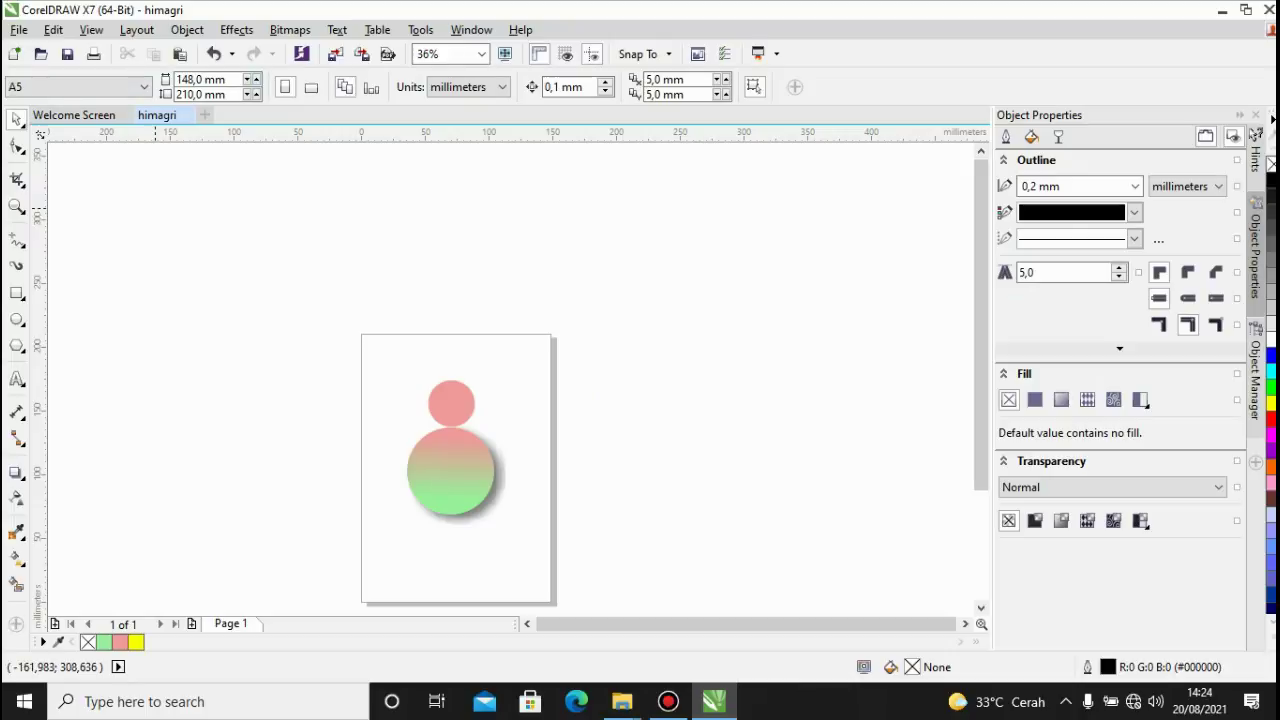
Start exporting the drawing to the Pictures folder with the file name lingkaran.
key("ctrl+e")
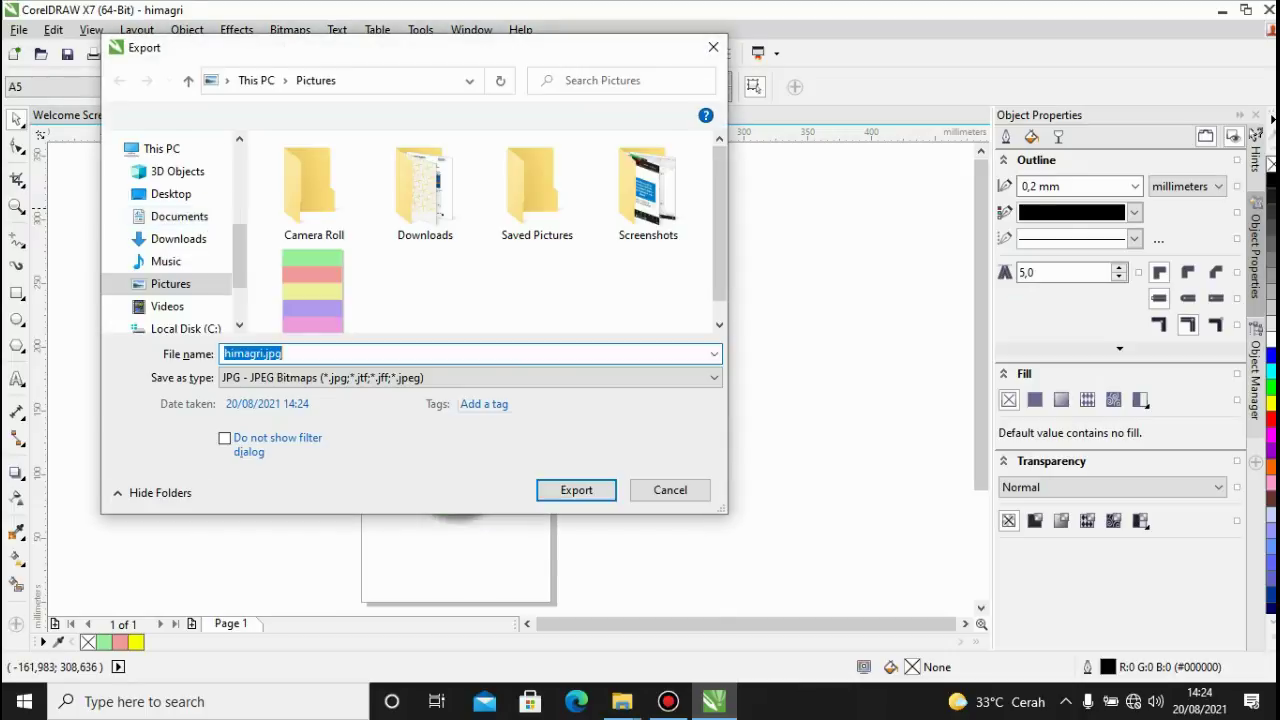
left_click(670, 490)
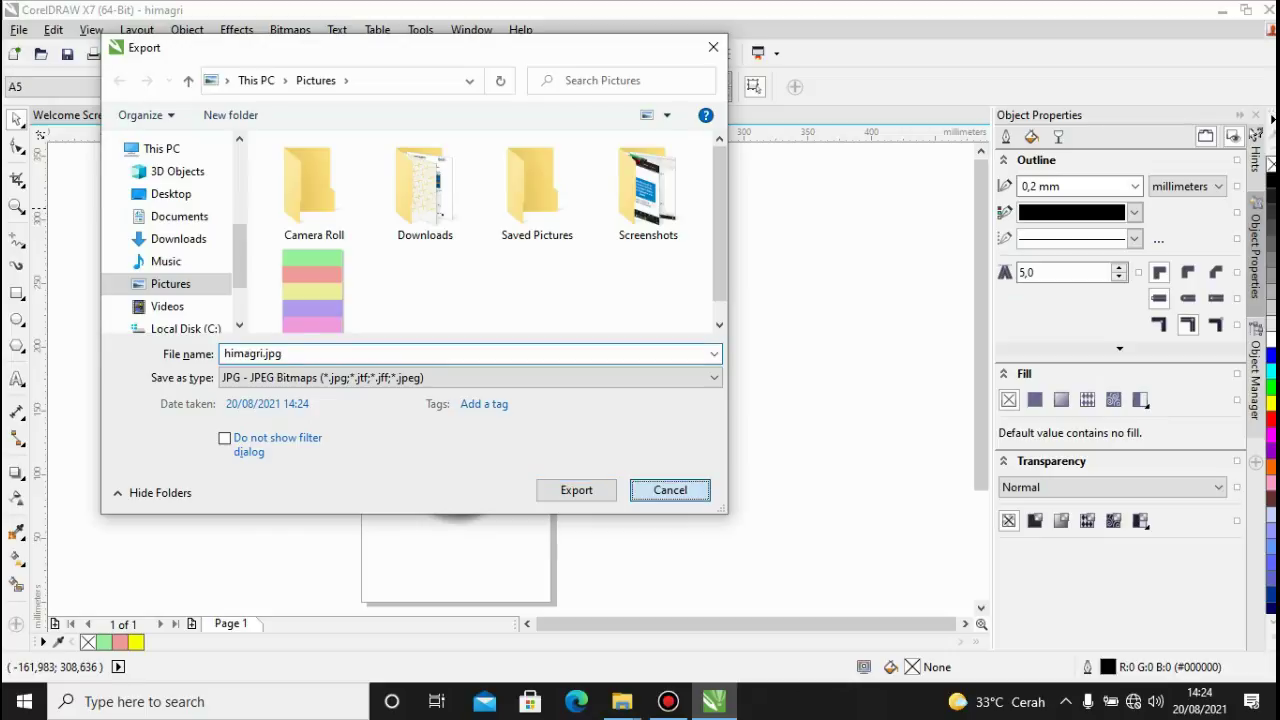
left_click(19, 29)
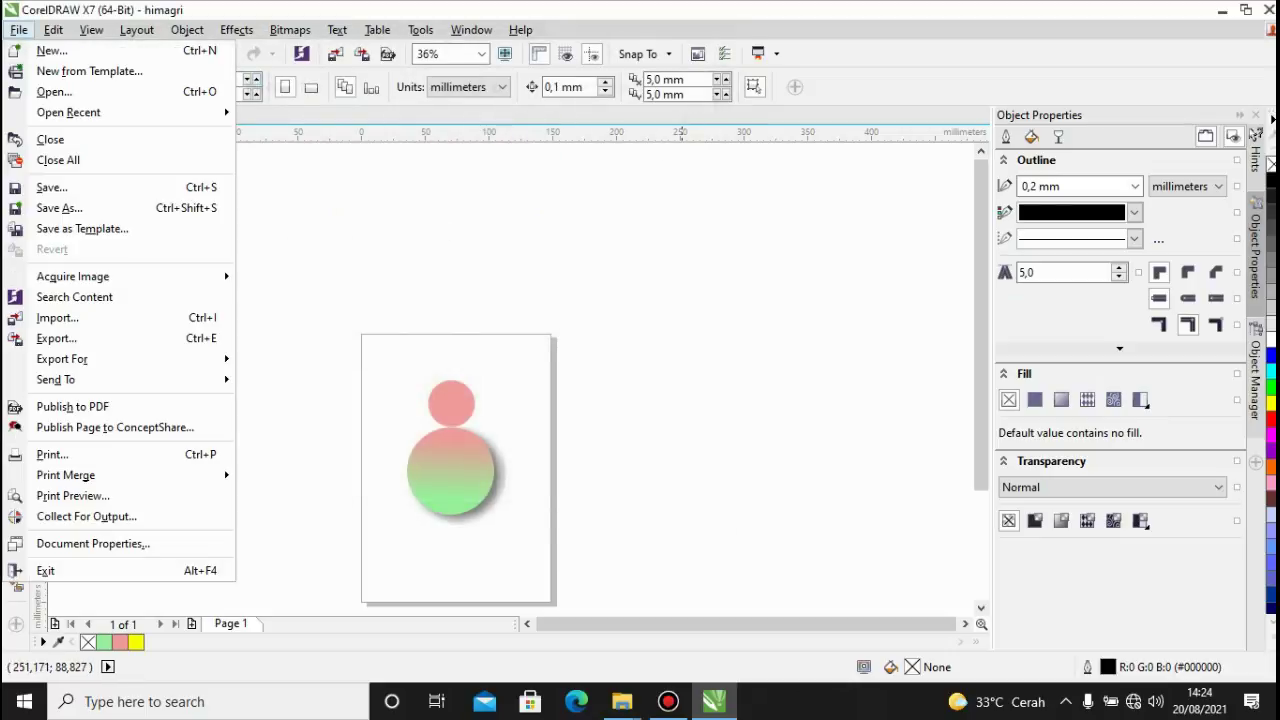
left_click(56, 338)
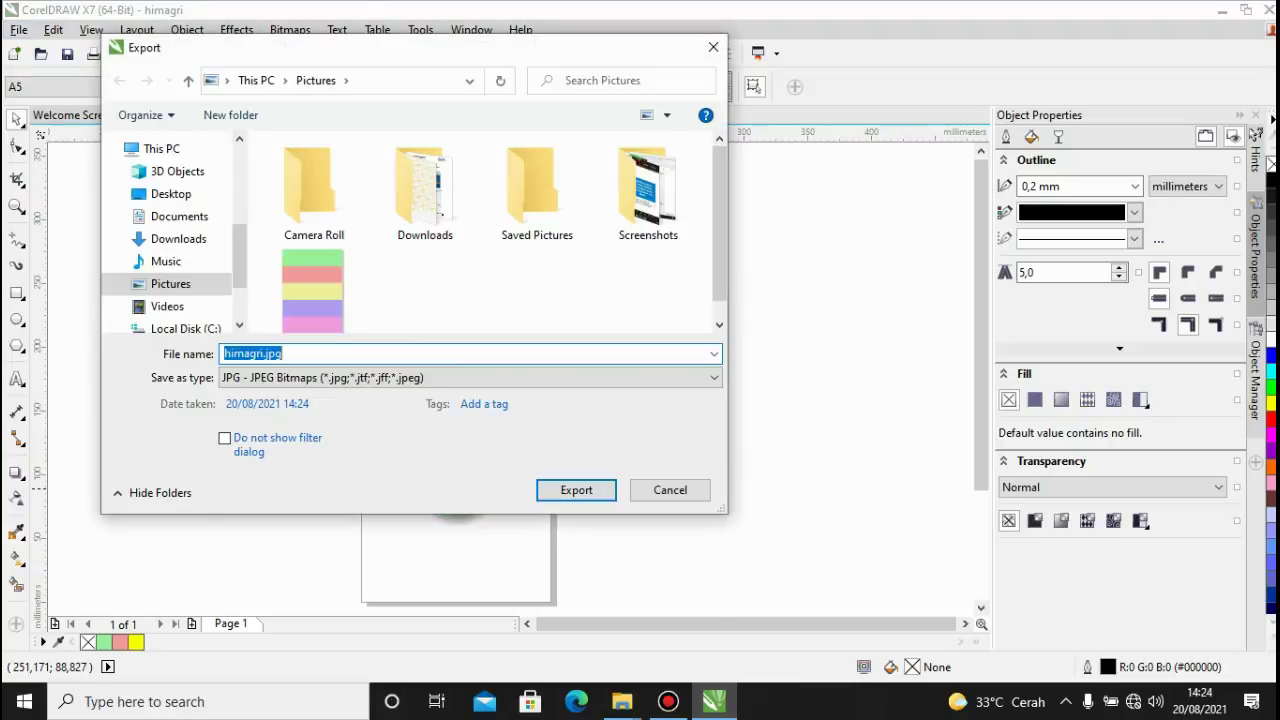
left_click_drag(353, 61, 370, 124)
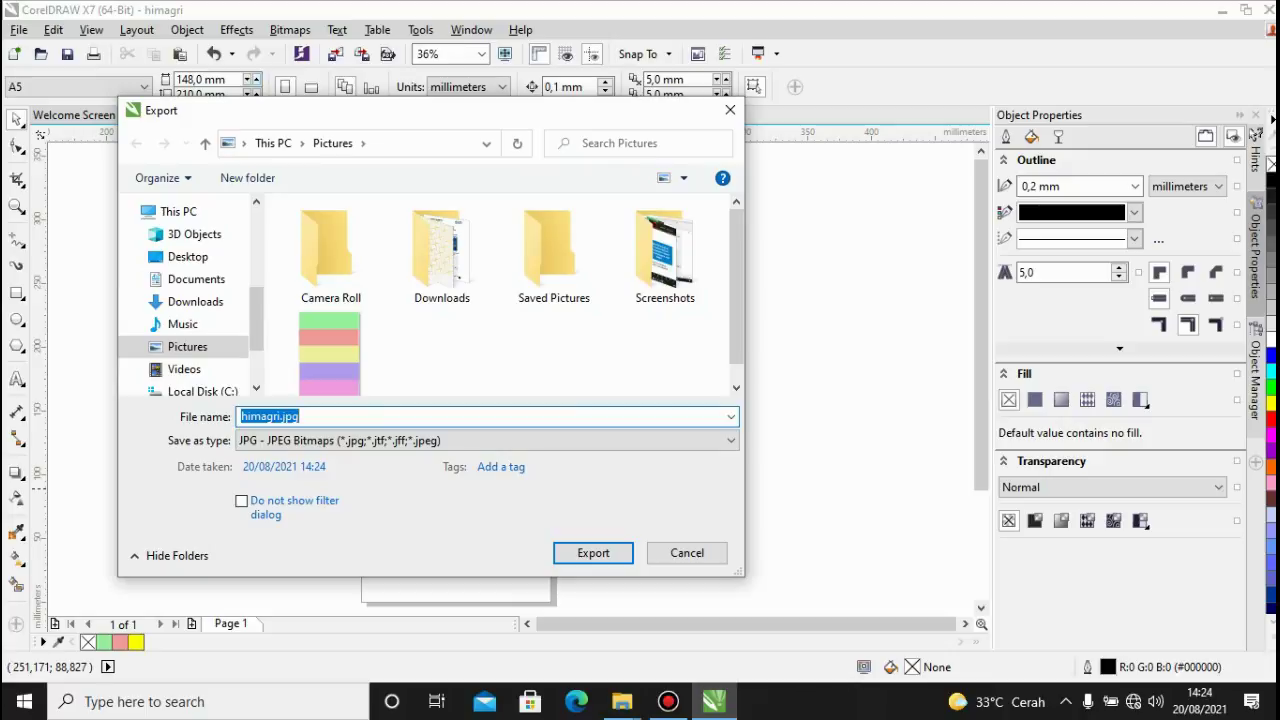
type("lingkafan")
key("BackSpace")
key("BackSpace")
key("BackSpace")
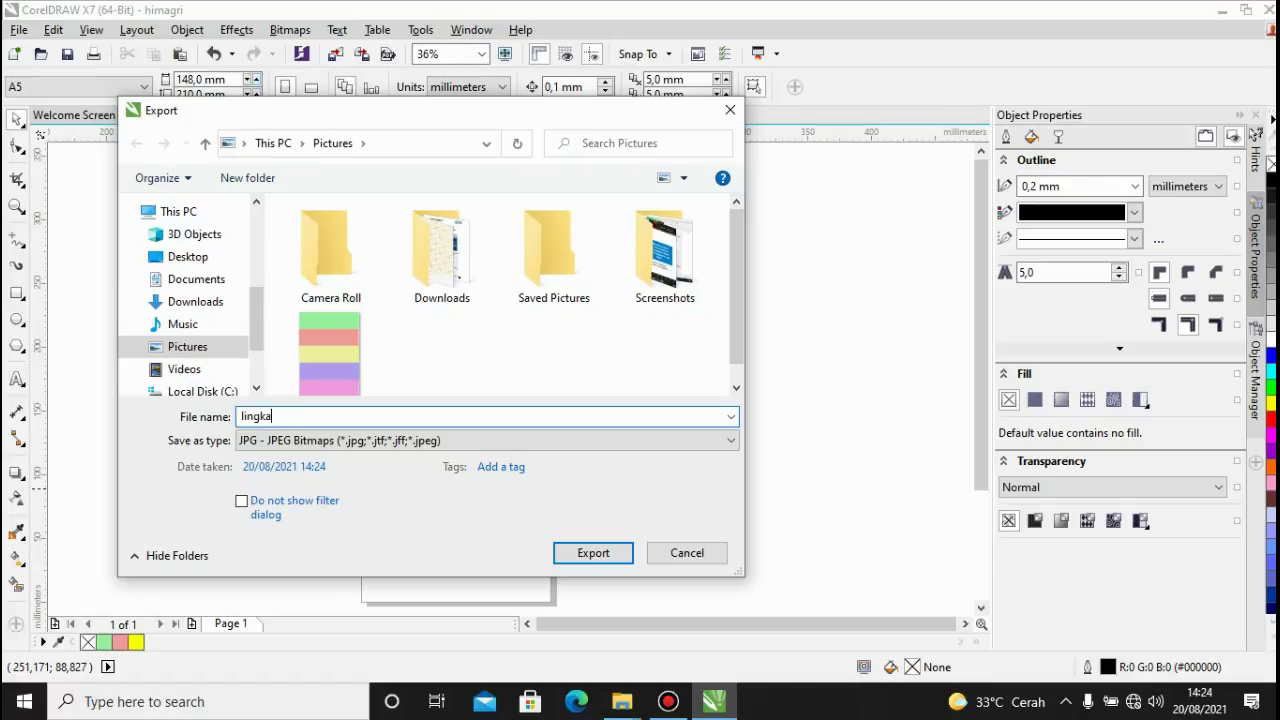
type("ran")
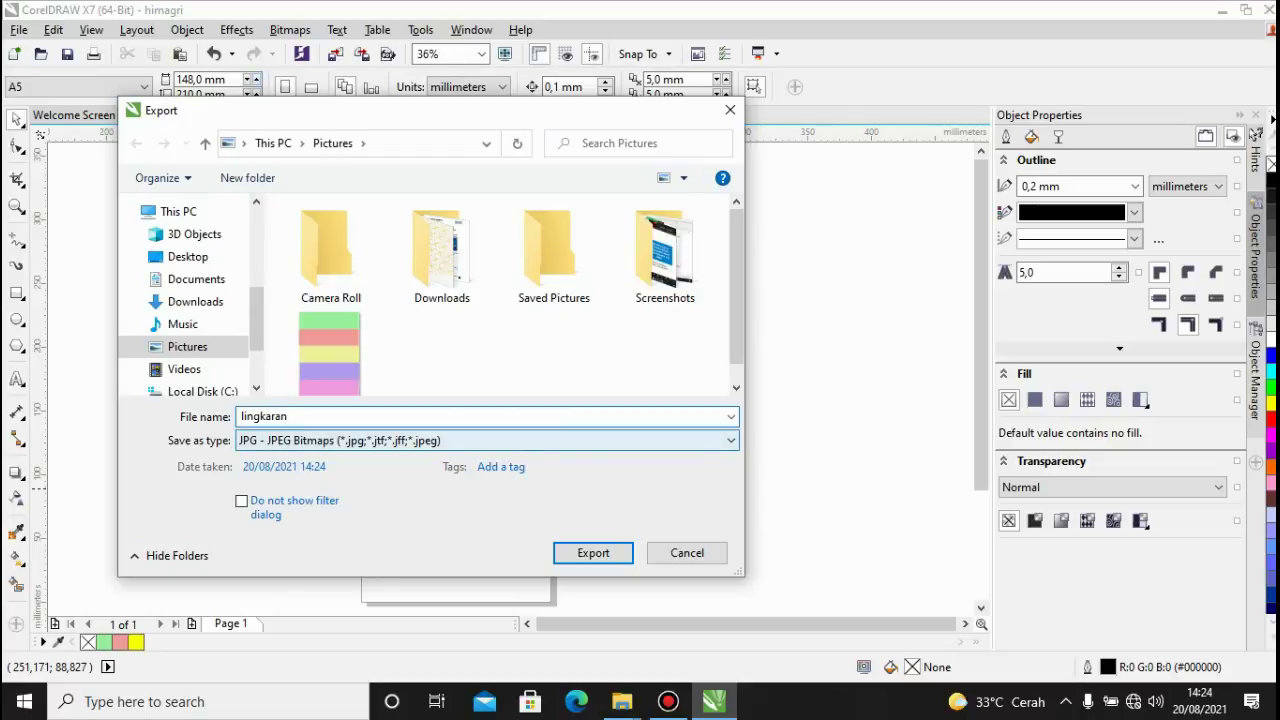
Choose PNG - Portable Network Graphics as the export format and export the two circles, accepting the offered PNG settings.
left_click(487, 440)
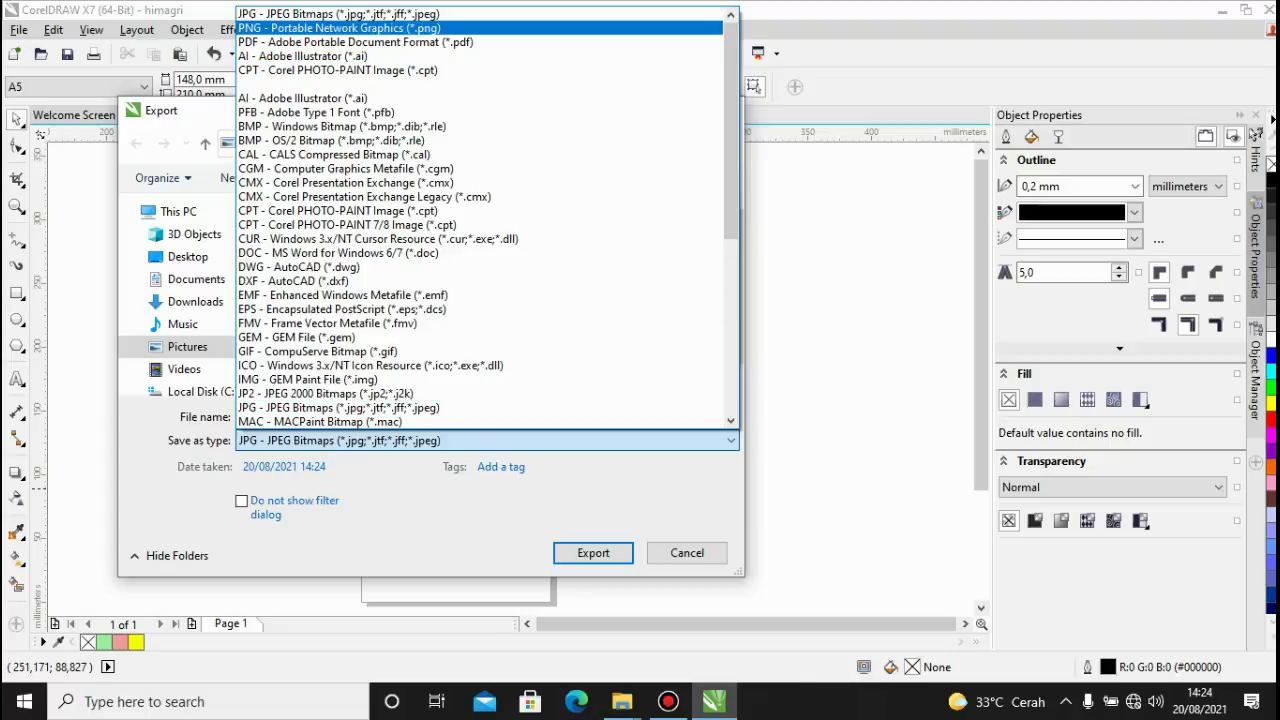
key("Return")
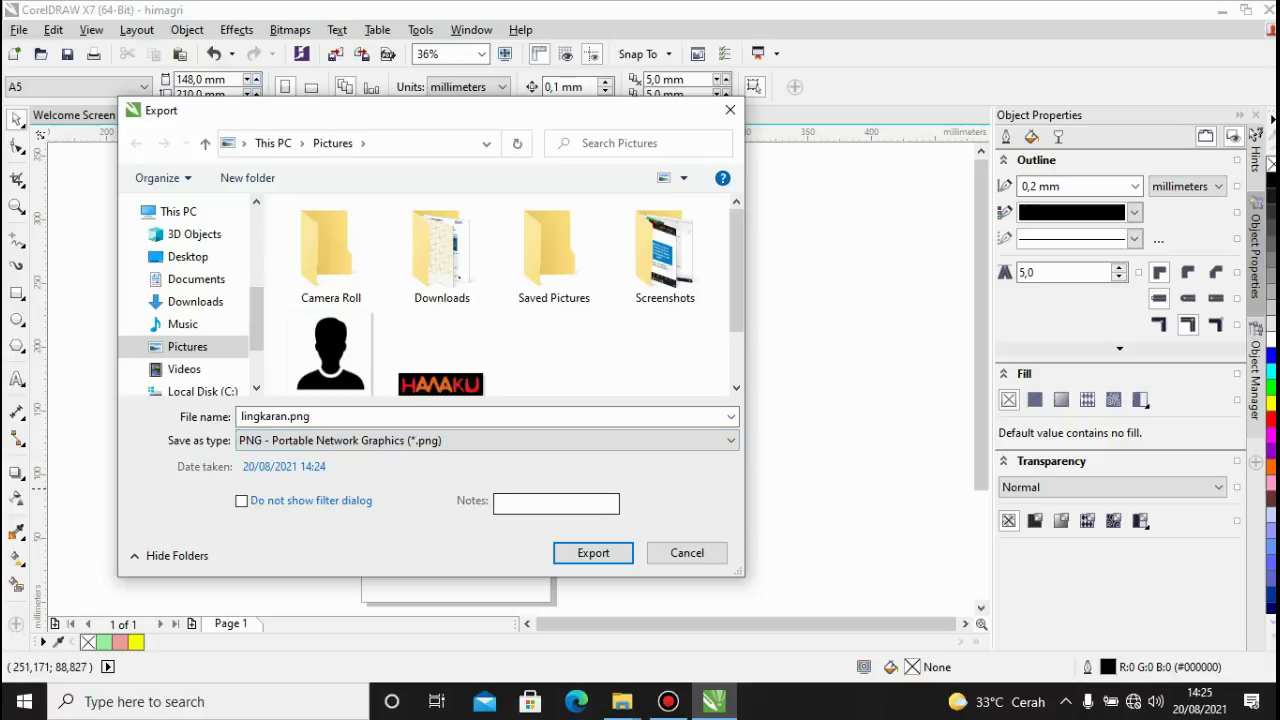
left_click(593, 553)
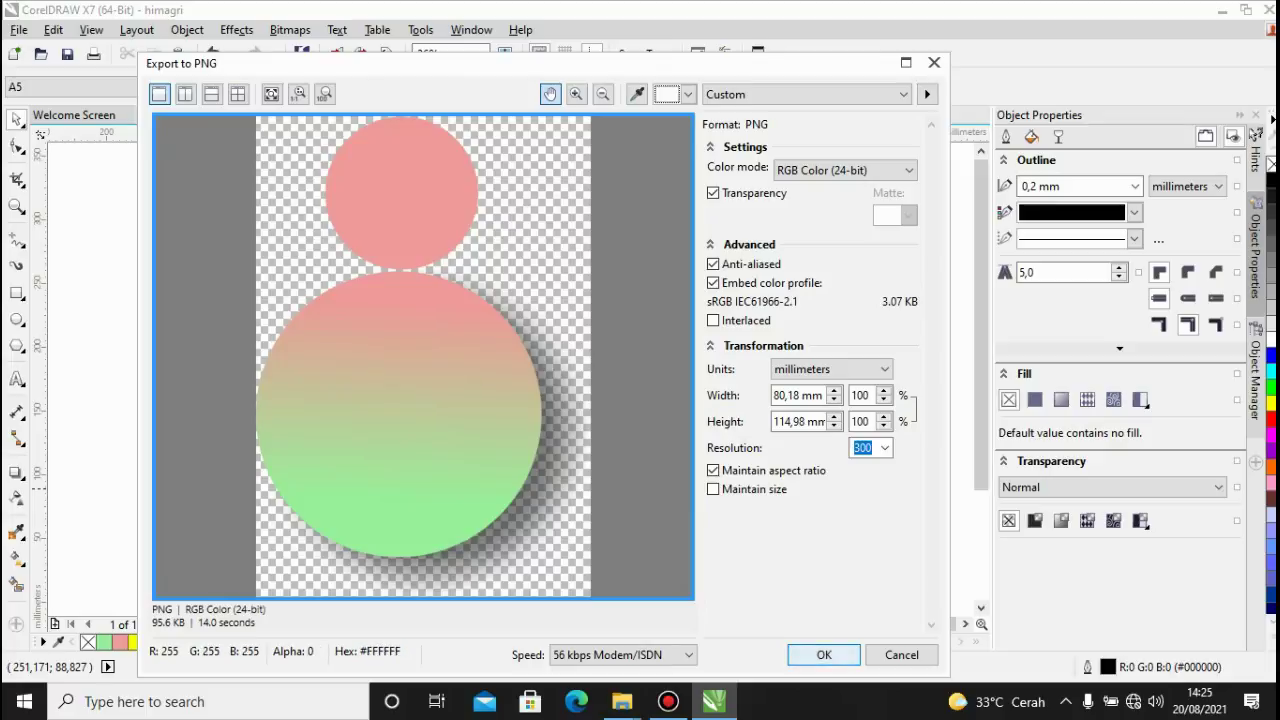
left_click(823, 654)
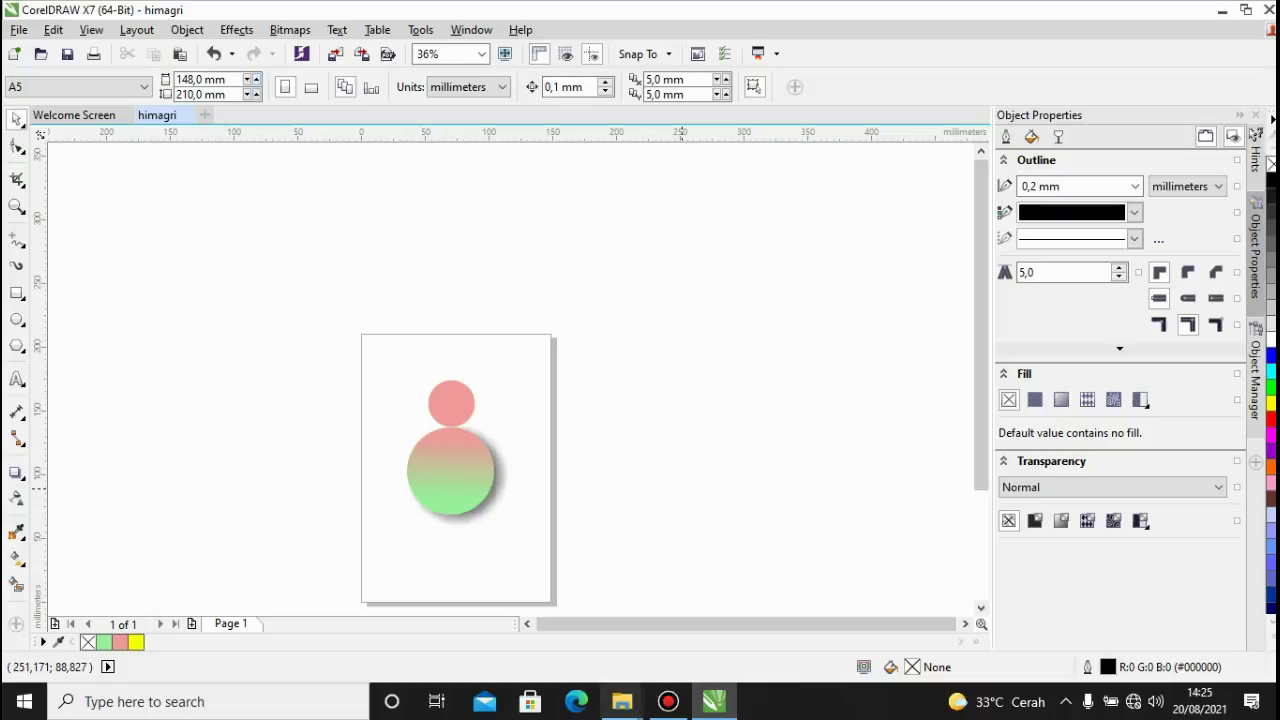
Switch to File Explorer and open the exported lingkaran.png from the Pictures folder.
left_click(621, 701)
left_click(520, 620)
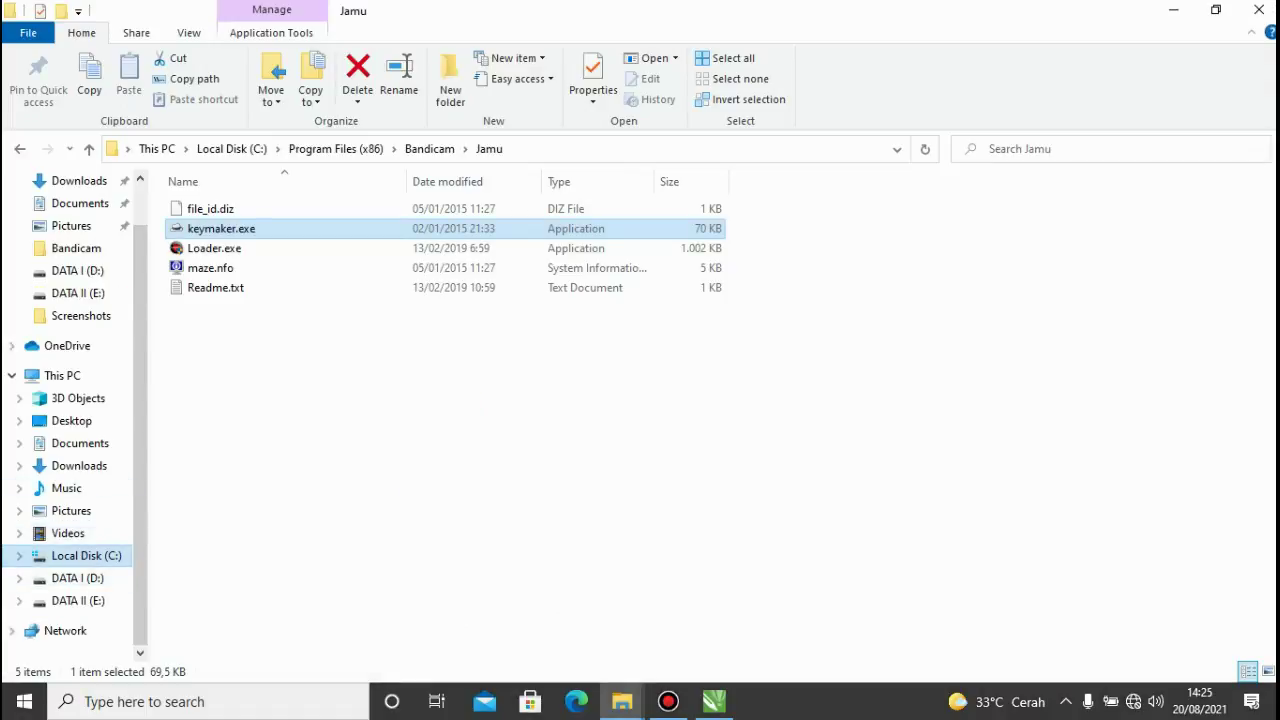
left_click(71, 510)
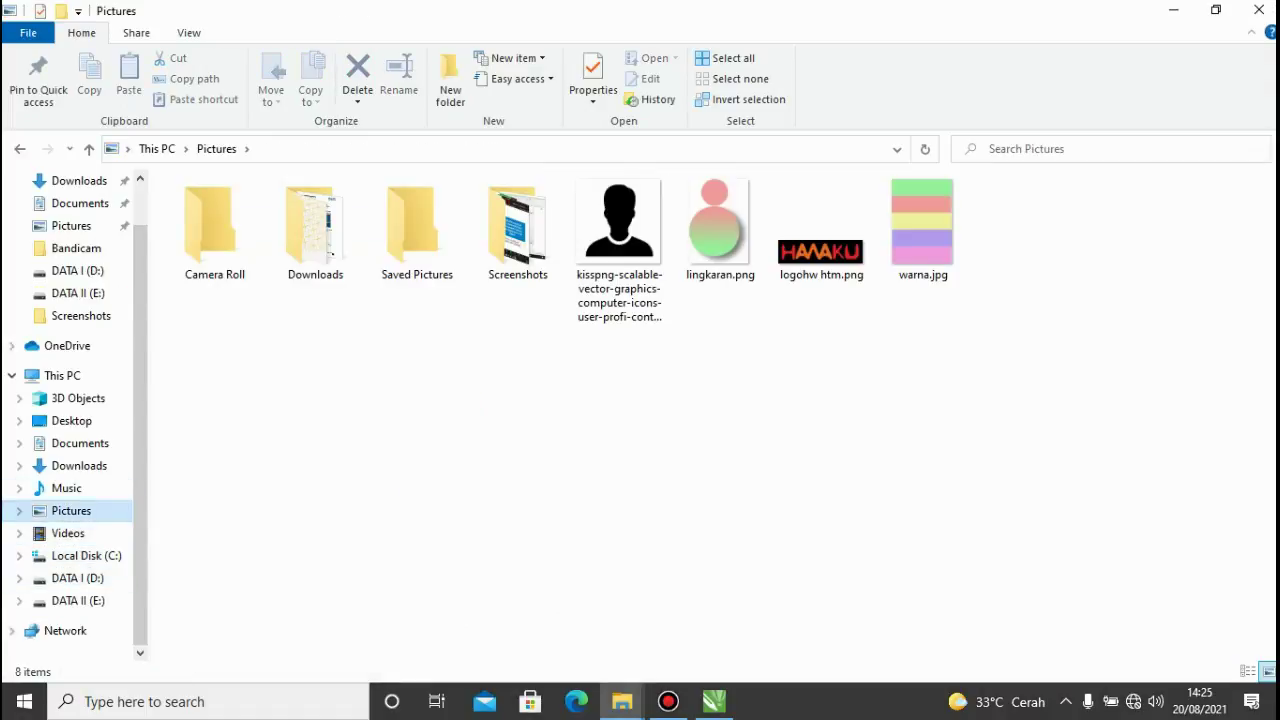
left_click(720, 230)
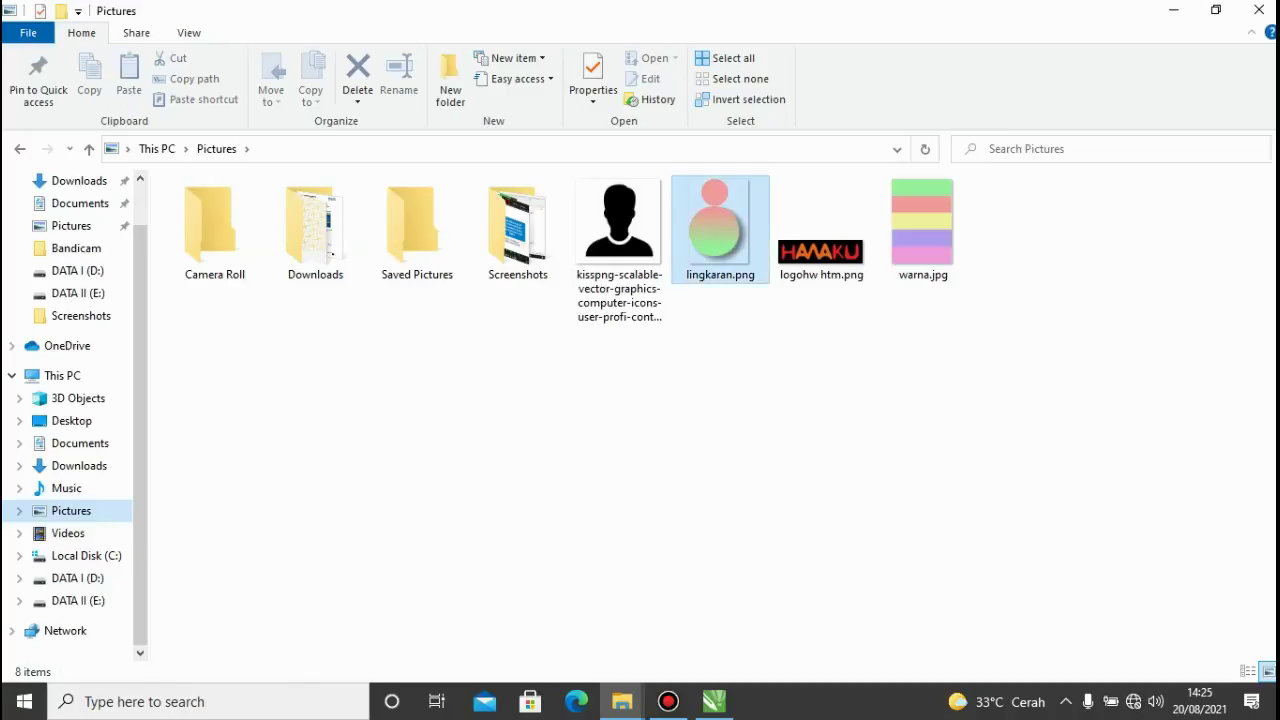
key("Return")
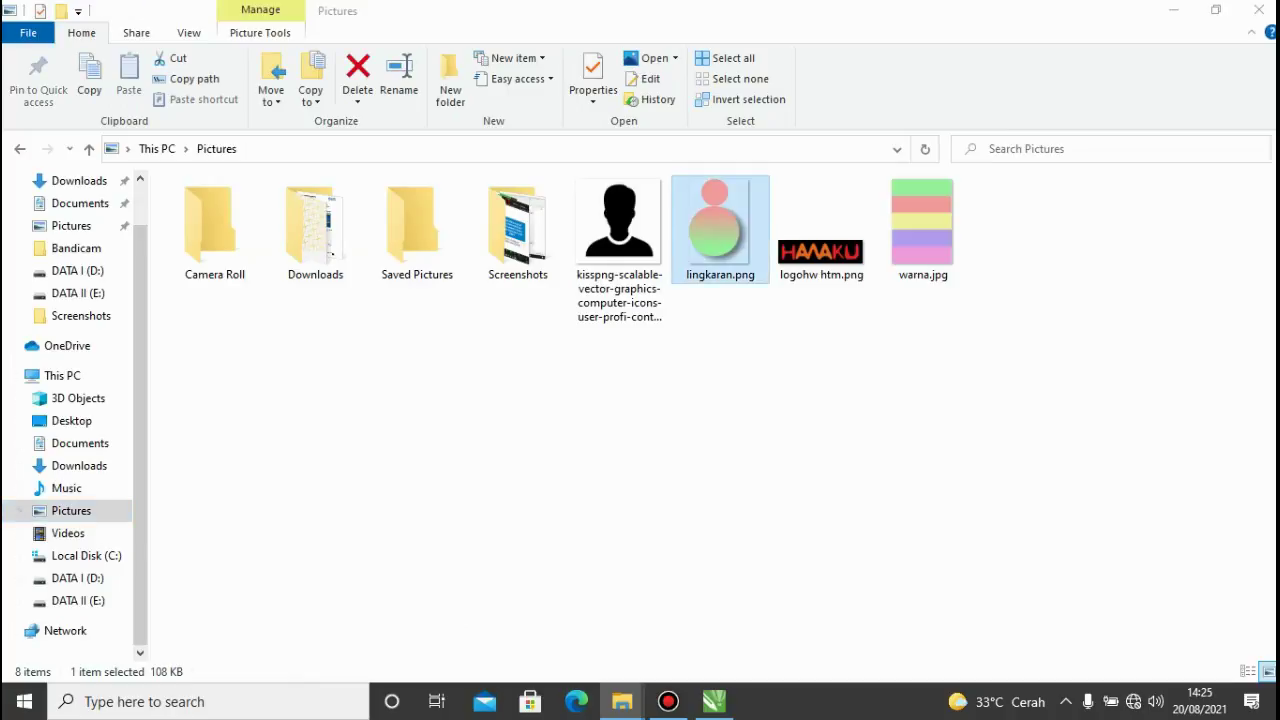